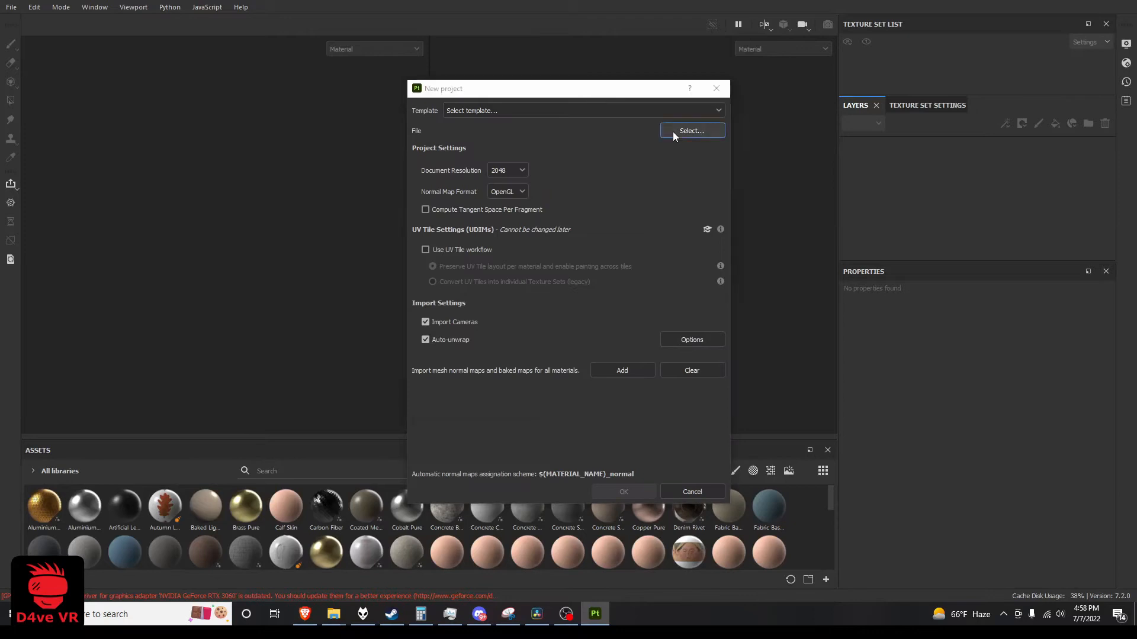
# Create a new project from the low-poly mesh file chopper hat15 lp.fbx
pyautogui.click(673, 131)
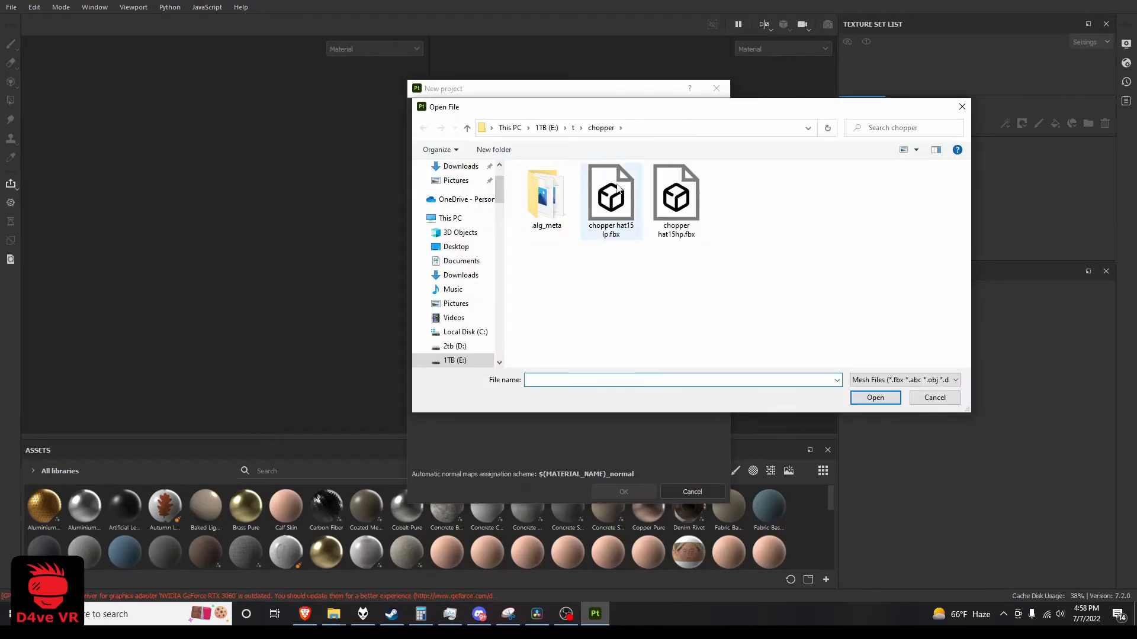
pyautogui.click(615, 210)
pyautogui.doubleClick(615, 210)
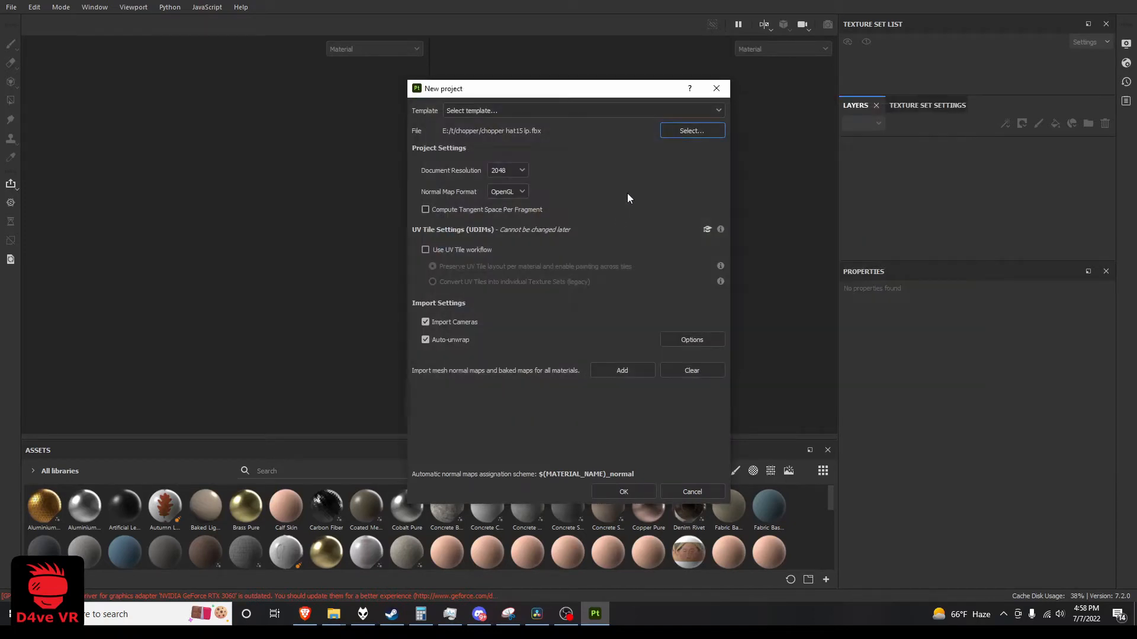
pyautogui.click(629, 489)
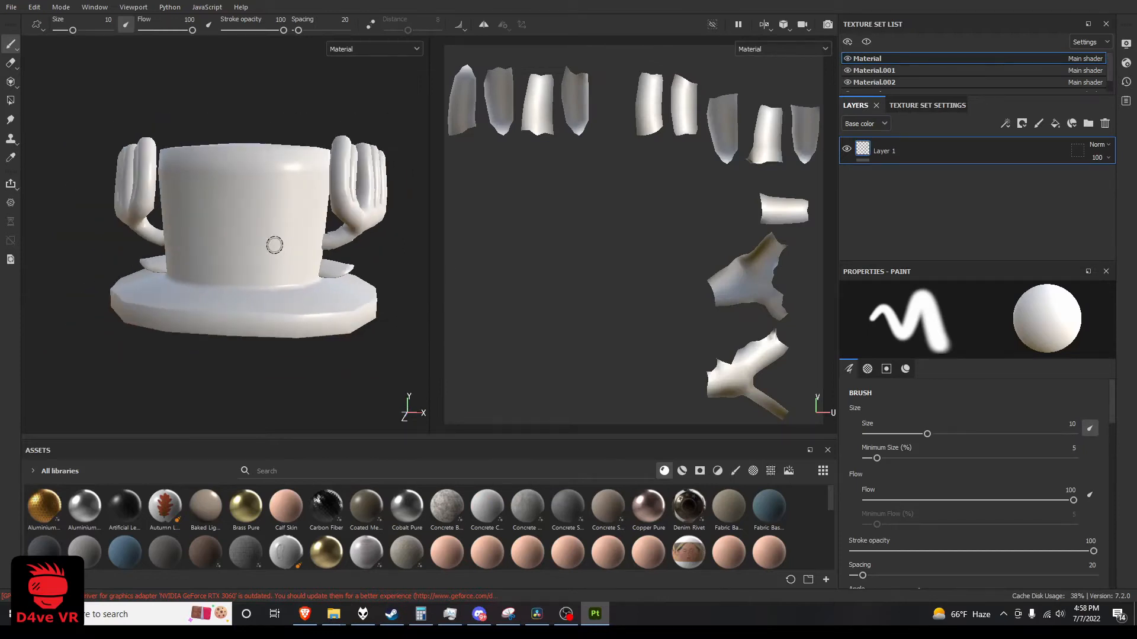
# In the mesh map baking settings, set the output size to 2048 and load chopper hat15hp.fbx as the high definition mesh
pyautogui.click(935, 107)
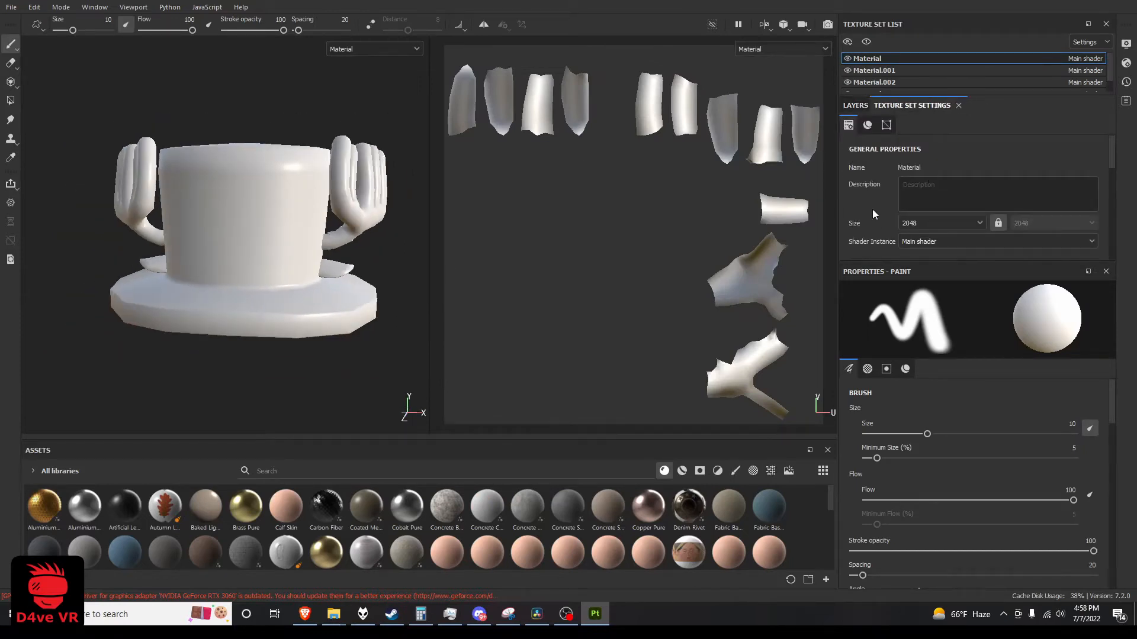
pyautogui.scroll(-3, 872, 208)
pyautogui.scroll(-3, 872, 207)
pyautogui.click(1064, 178)
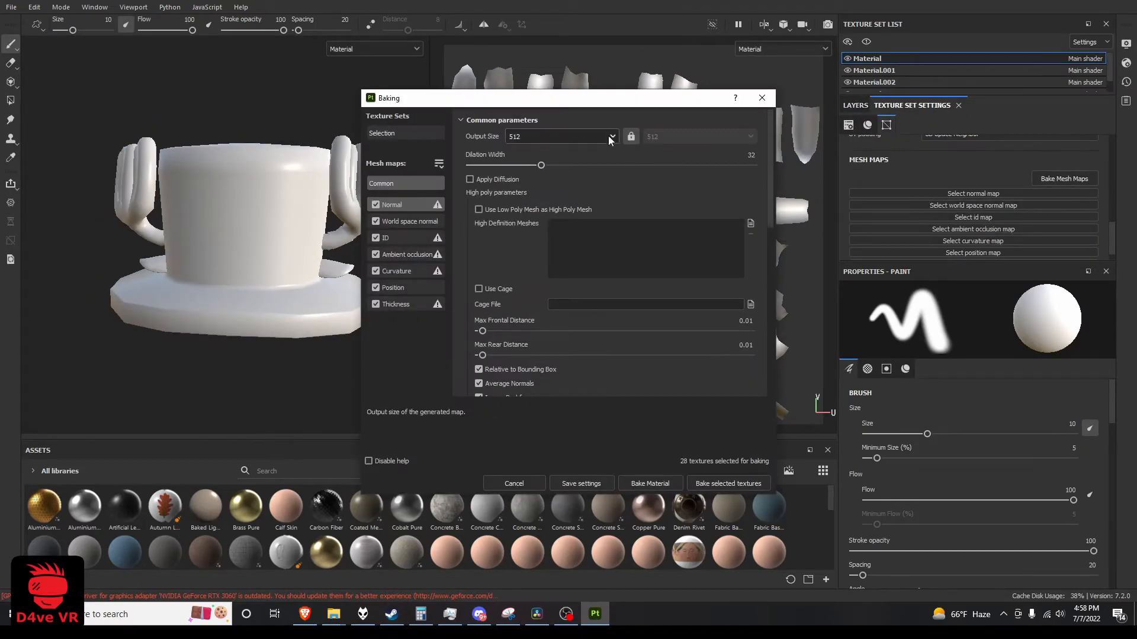
pyautogui.click(561, 136)
pyautogui.click(540, 213)
pyautogui.click(751, 223)
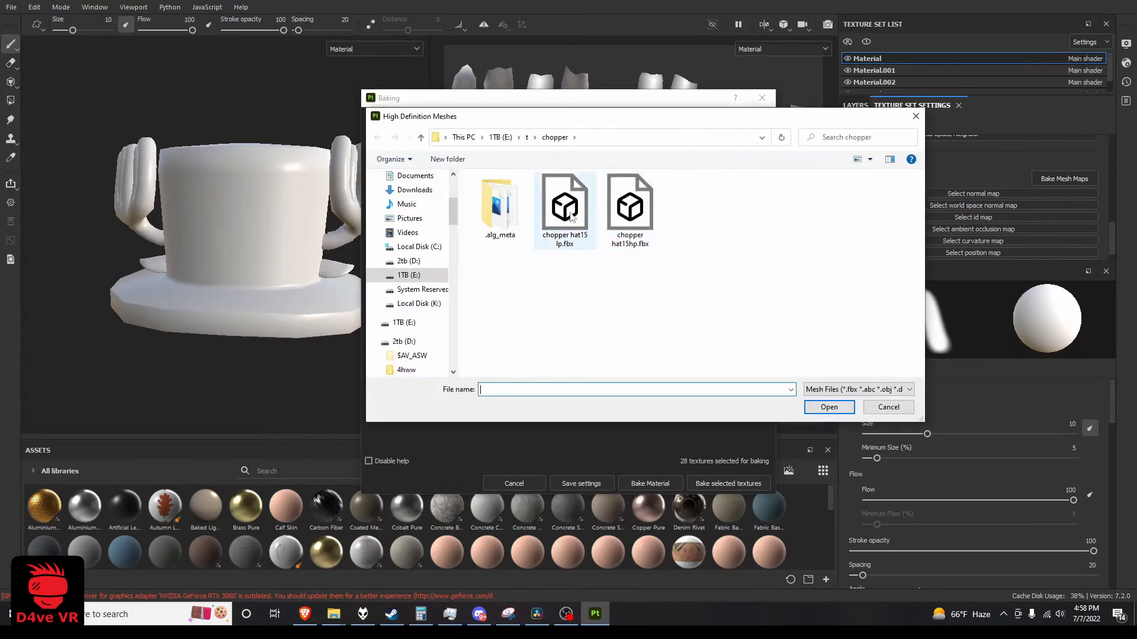
pyautogui.doubleClick(636, 213)
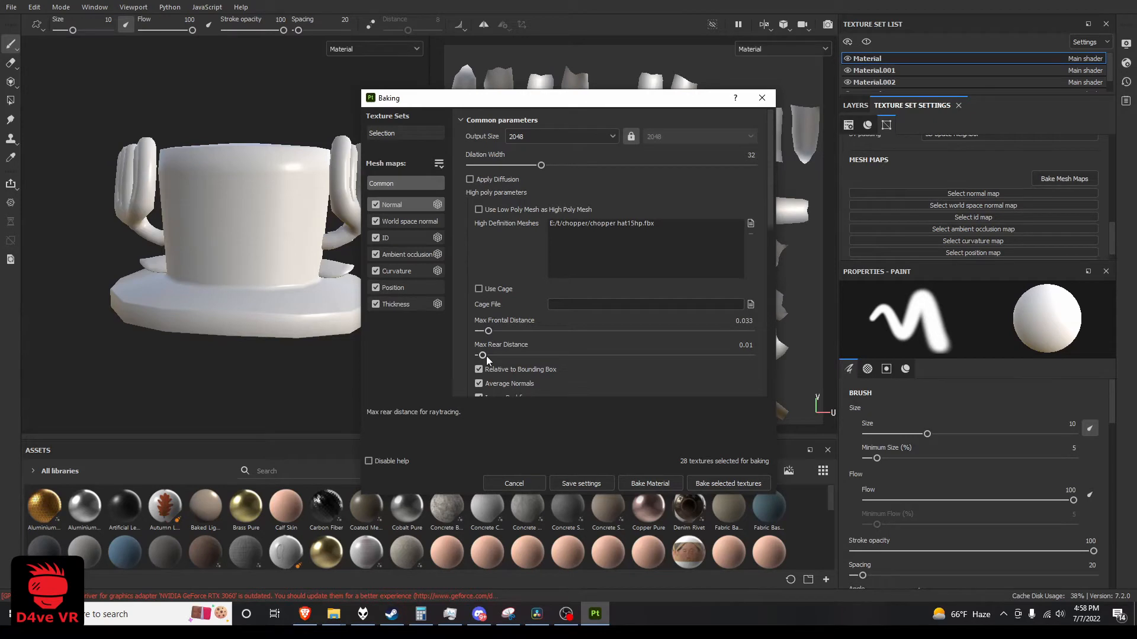
# Set the max rear distance to 0.033 to equal the frontal distance, and match low and high poly geometry By Mesh Name
pyautogui.moveTo(484, 356); pyautogui.dragTo(489, 355)
pyautogui.scroll(-5, 514, 248)
pyautogui.click(585, 259)
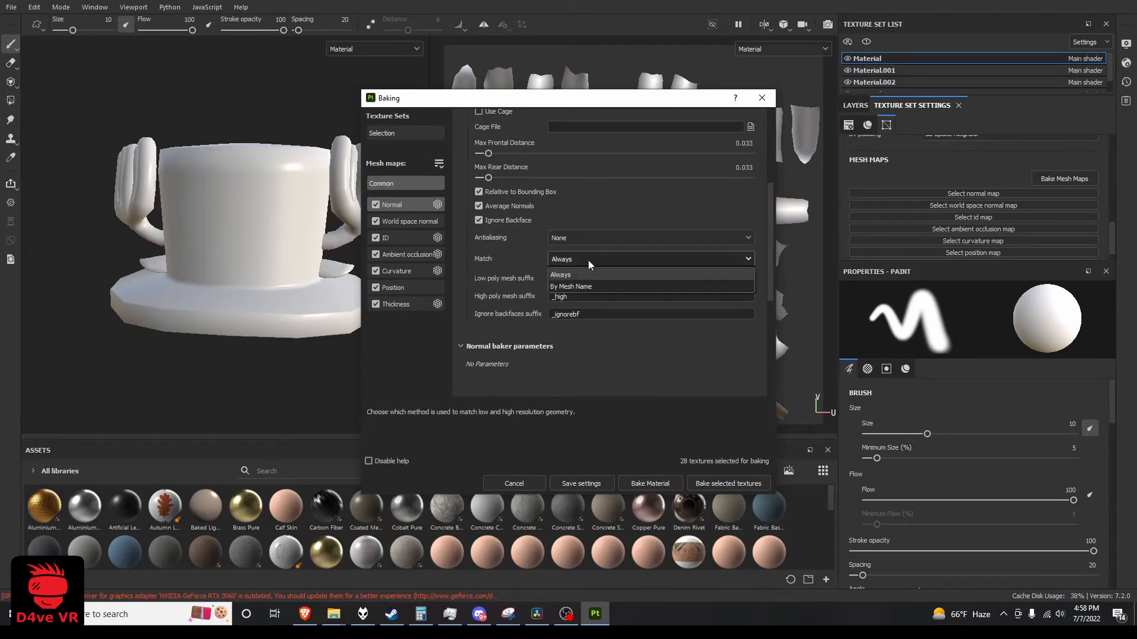
pyautogui.click(589, 283)
# Set the ambient occlusion baker's Self Occlusion to Only Same Mesh Name
pyautogui.click(406, 222)
pyautogui.click(403, 237)
pyautogui.click(404, 254)
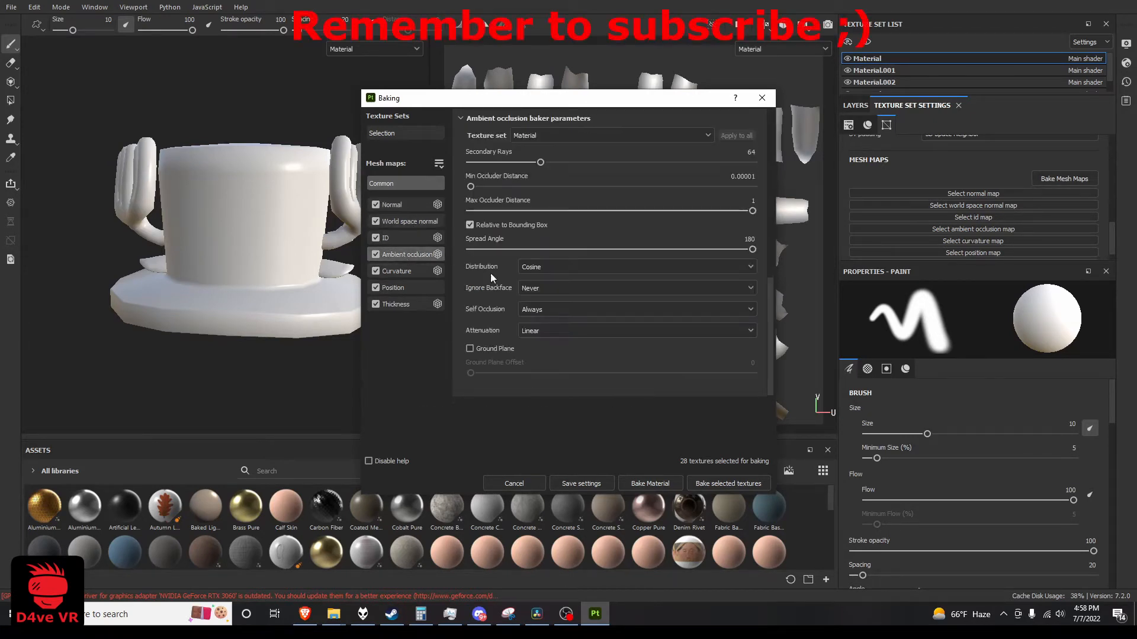
pyautogui.click(556, 309)
pyautogui.click(557, 325)
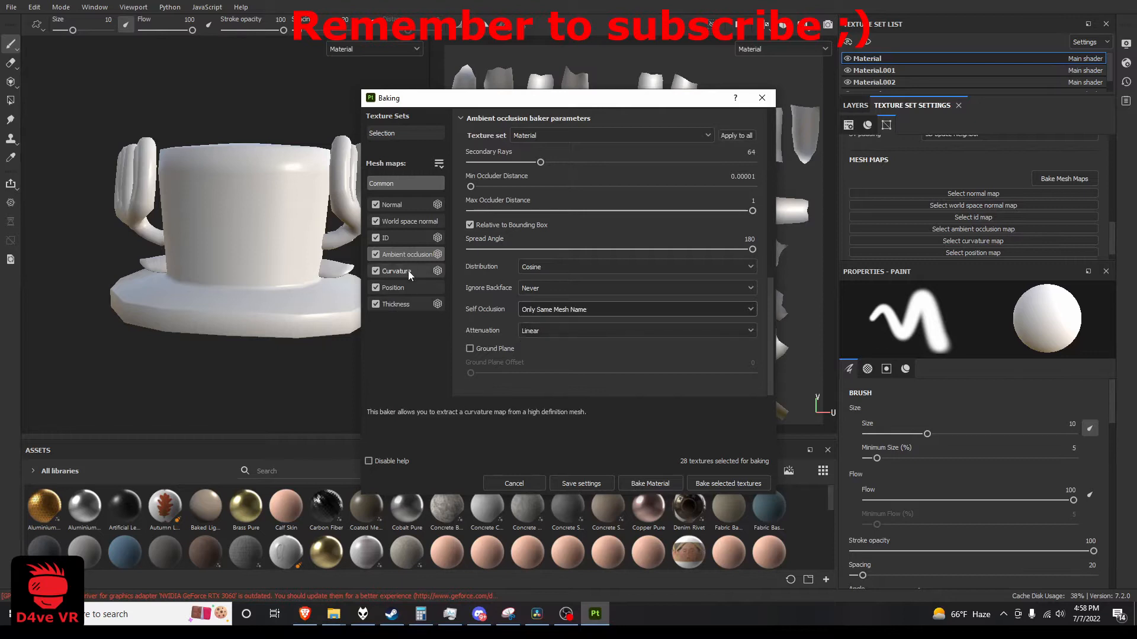
# Set the curvature baker's Self Intersection to Only Same Mesh Name and bake all selected textures
pyautogui.click(414, 221)
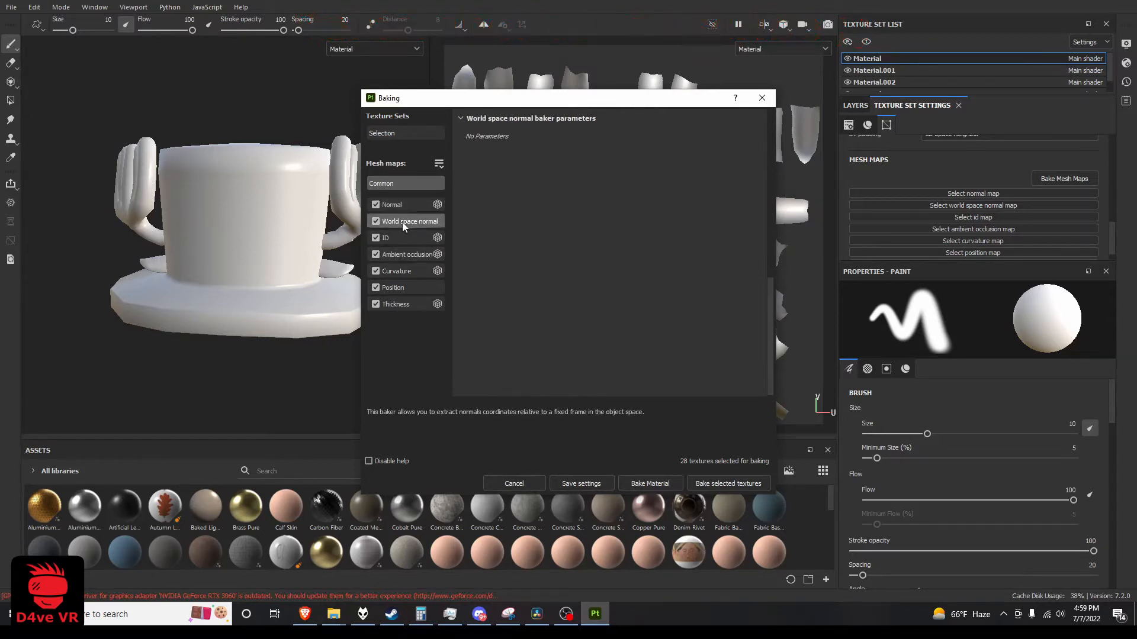
pyautogui.click(399, 253)
pyautogui.click(398, 271)
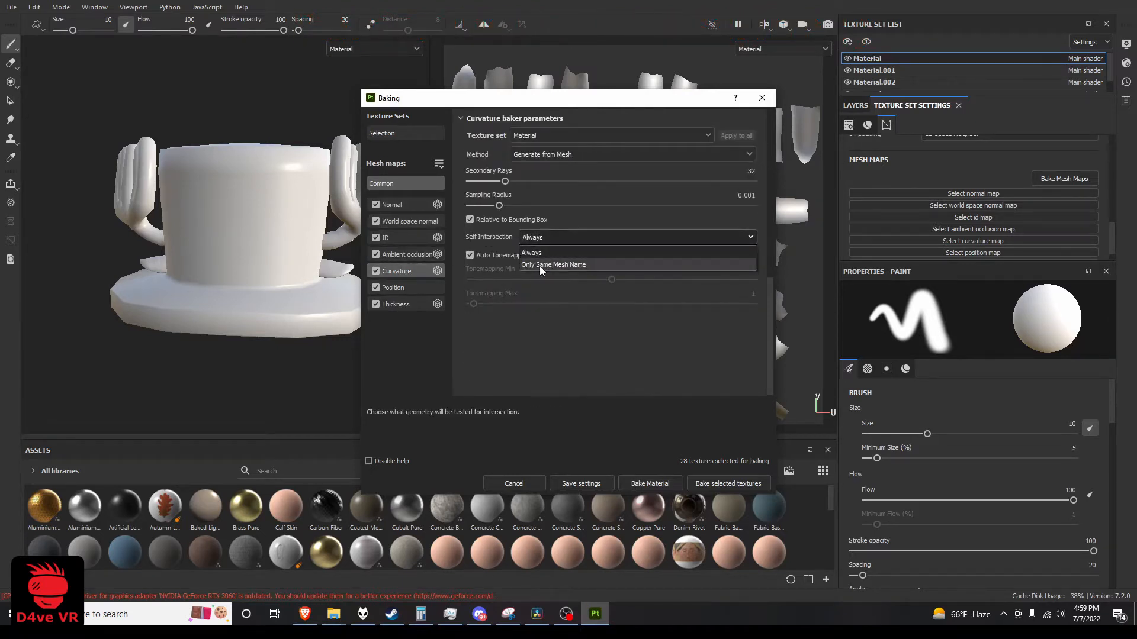
pyautogui.click(400, 287)
pyautogui.click(407, 304)
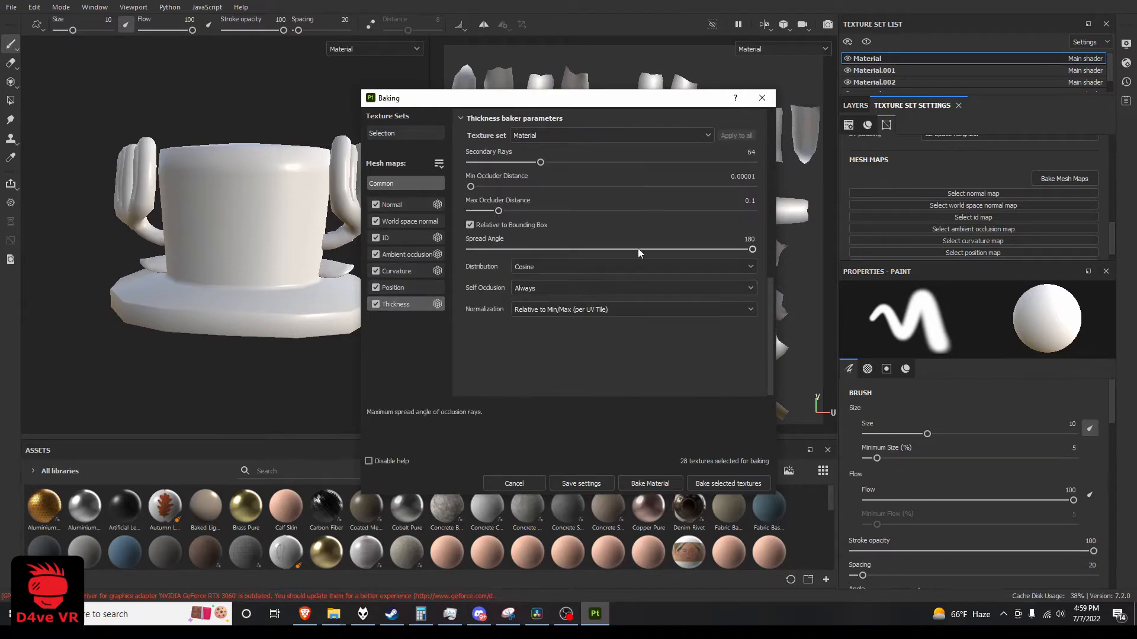
pyautogui.click(738, 484)
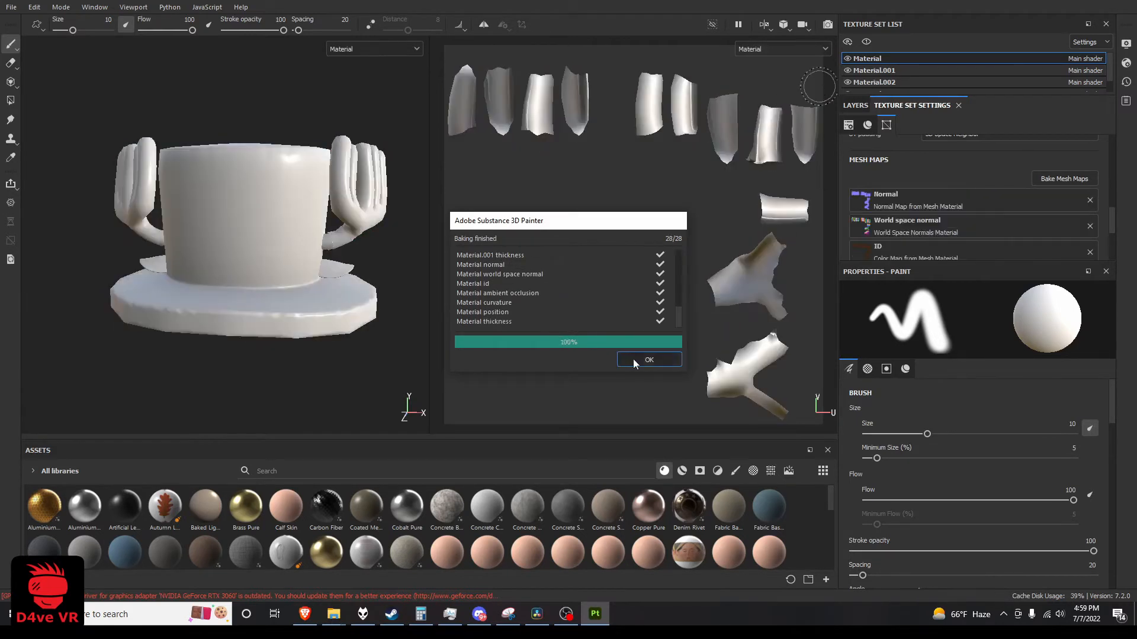
pyautogui.click(647, 360)
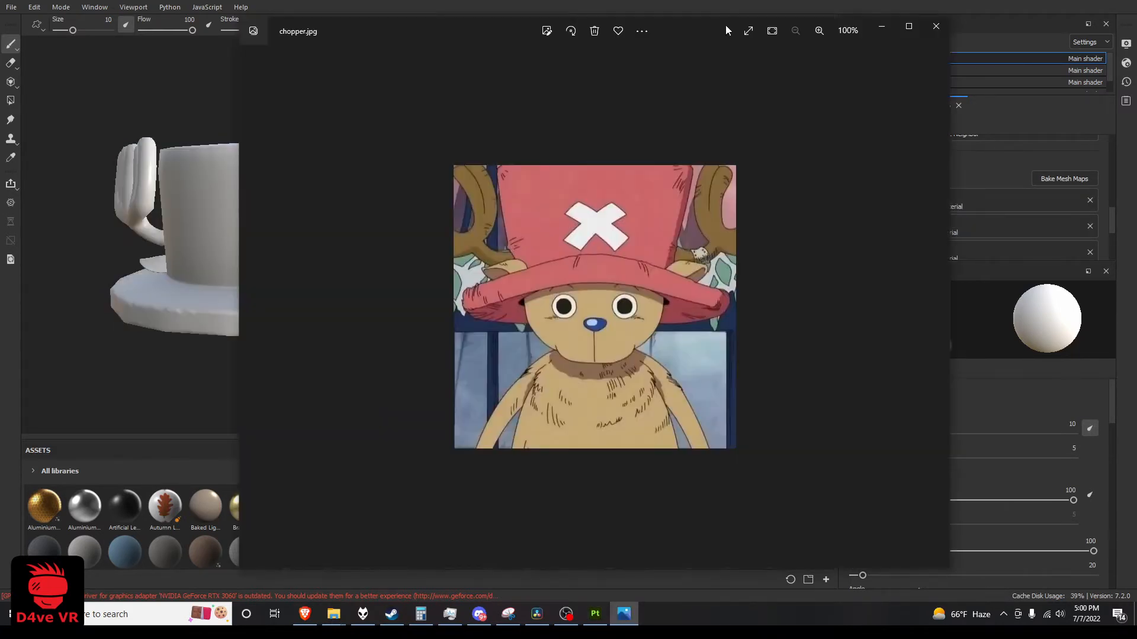
# Arrange the chopper.jpg reference image in a narrow window beside the texturing window
pyautogui.moveTo(726, 25); pyautogui.dragTo(509, 6)
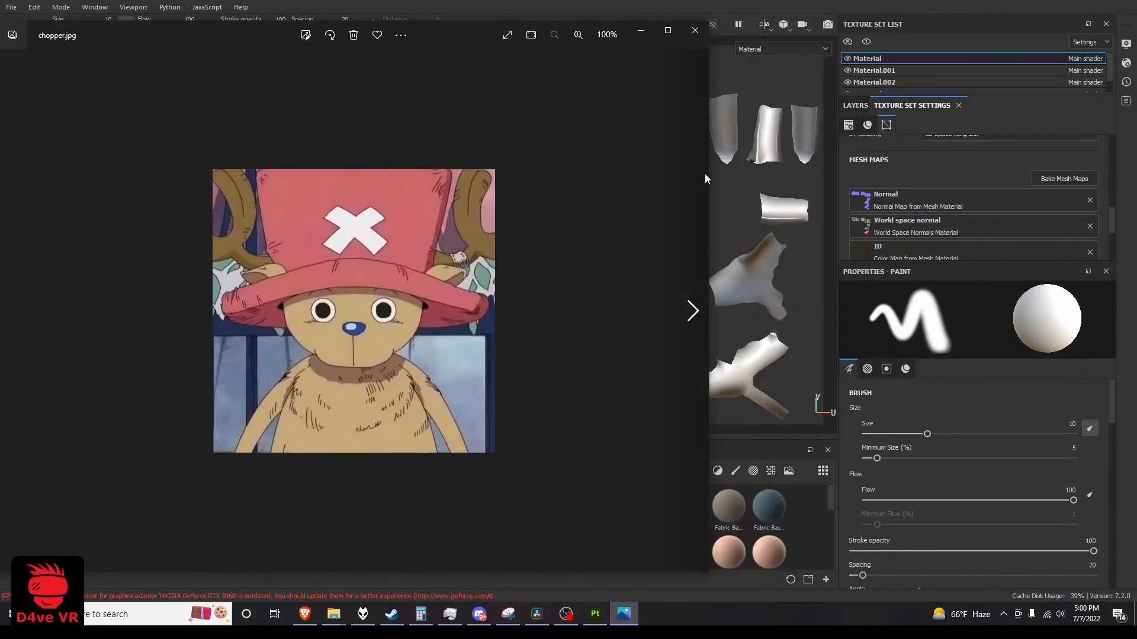
pyautogui.moveTo(708, 174); pyautogui.dragTo(298, 186)
pyautogui.moveTo(437, 0); pyautogui.dragTo(690, 4)
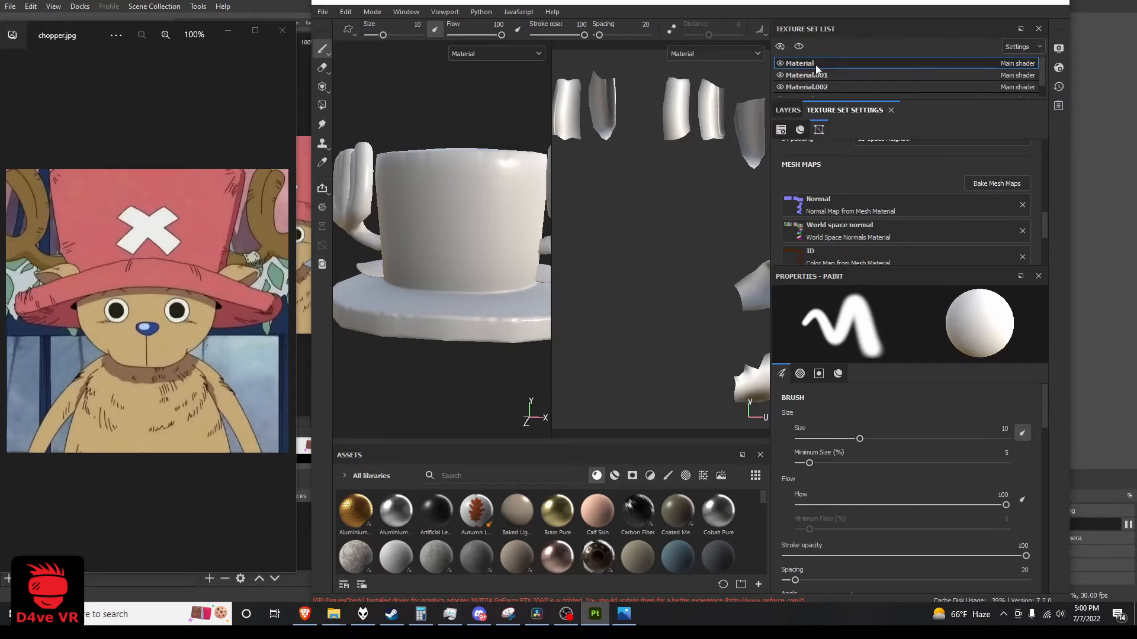
# Replace the default layer of the Material texture set with a fill layer
pyautogui.click(785, 111)
pyautogui.click(1035, 131)
pyautogui.click(987, 129)
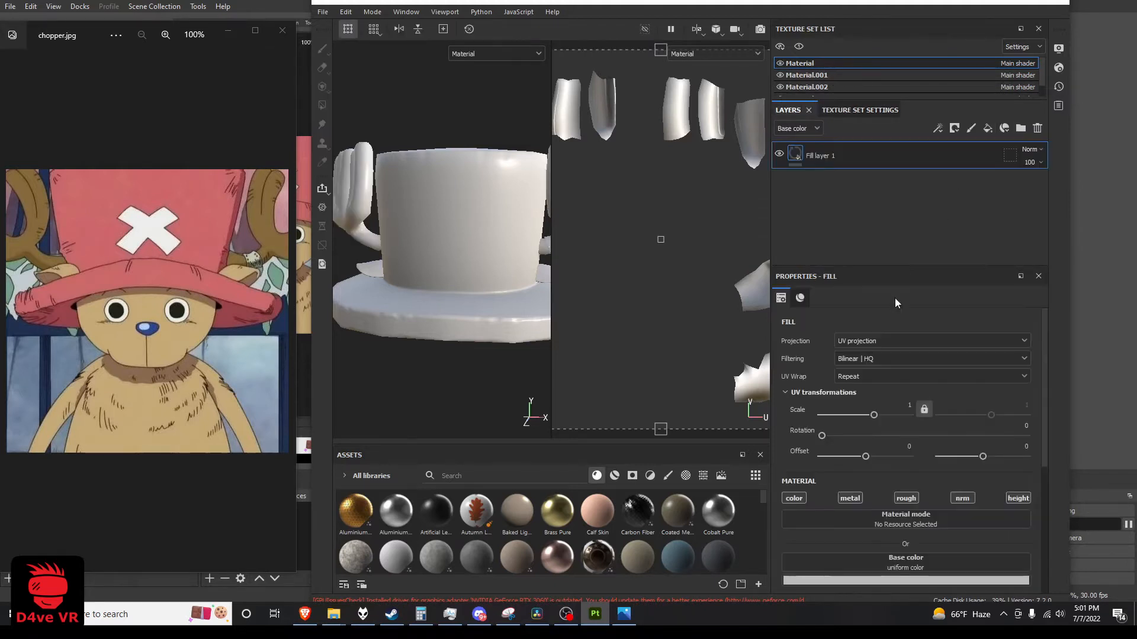
# Give the antlers' fill layer the brown sampled from the reference image's antler and set its roughness to 1
pyautogui.click(876, 510)
pyautogui.click(983, 373)
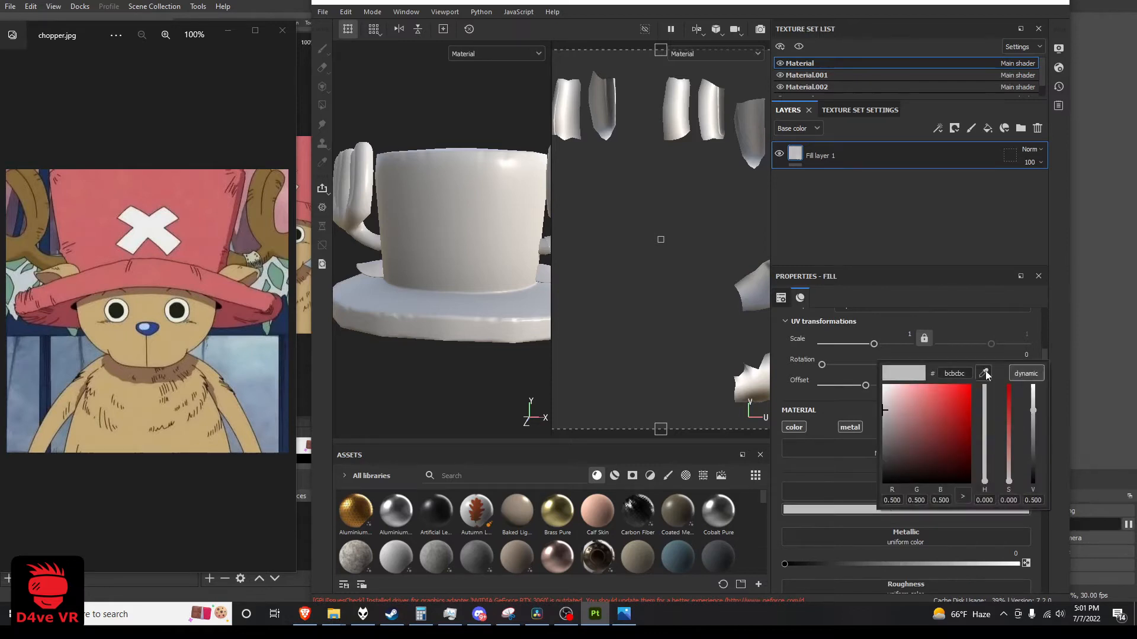
pyautogui.click(263, 234)
pyautogui.click(813, 482)
pyautogui.scroll(-2, 822, 550)
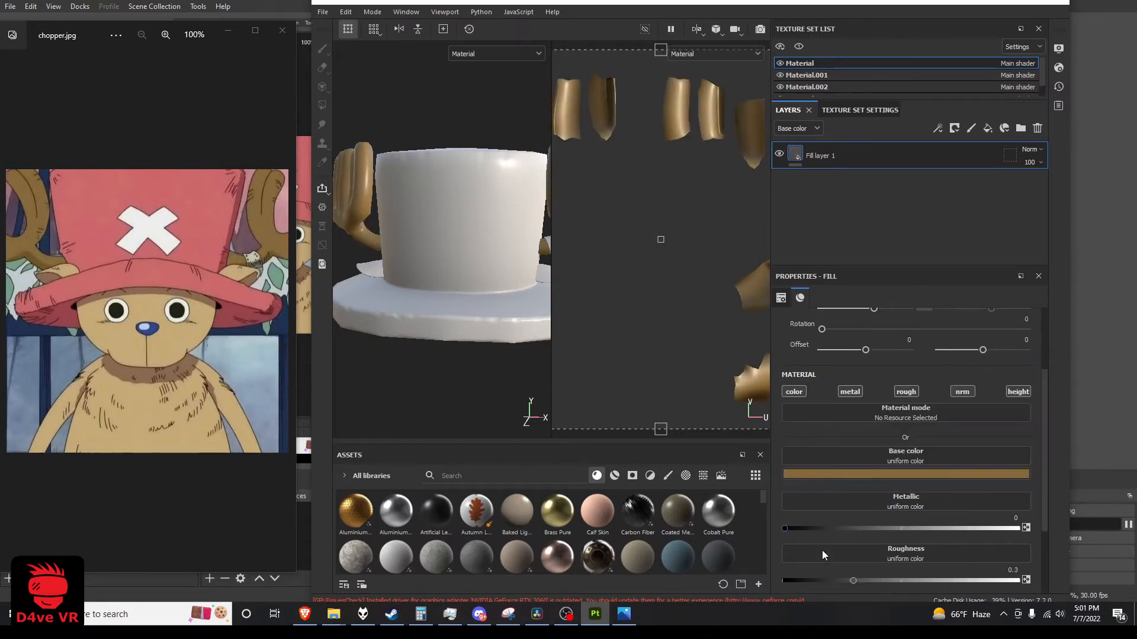
pyautogui.moveTo(854, 580); pyautogui.dragTo(1017, 580)
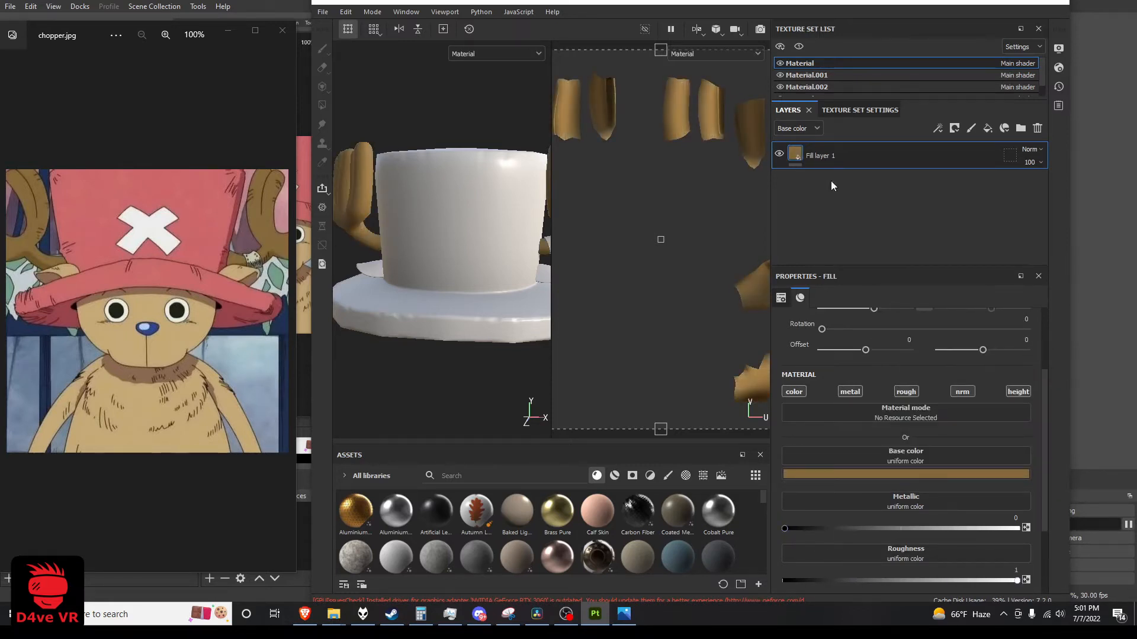
# Replace the default layer of the Material.001 texture set with a fill layer
pyautogui.click(793, 75)
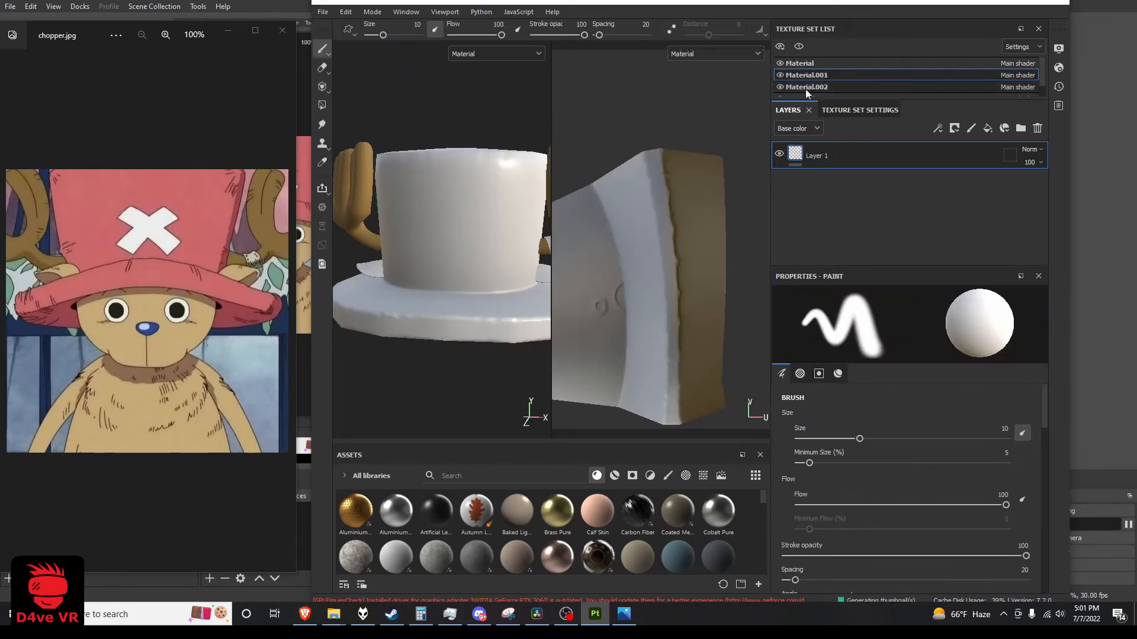
pyautogui.click(1036, 129)
pyautogui.click(987, 129)
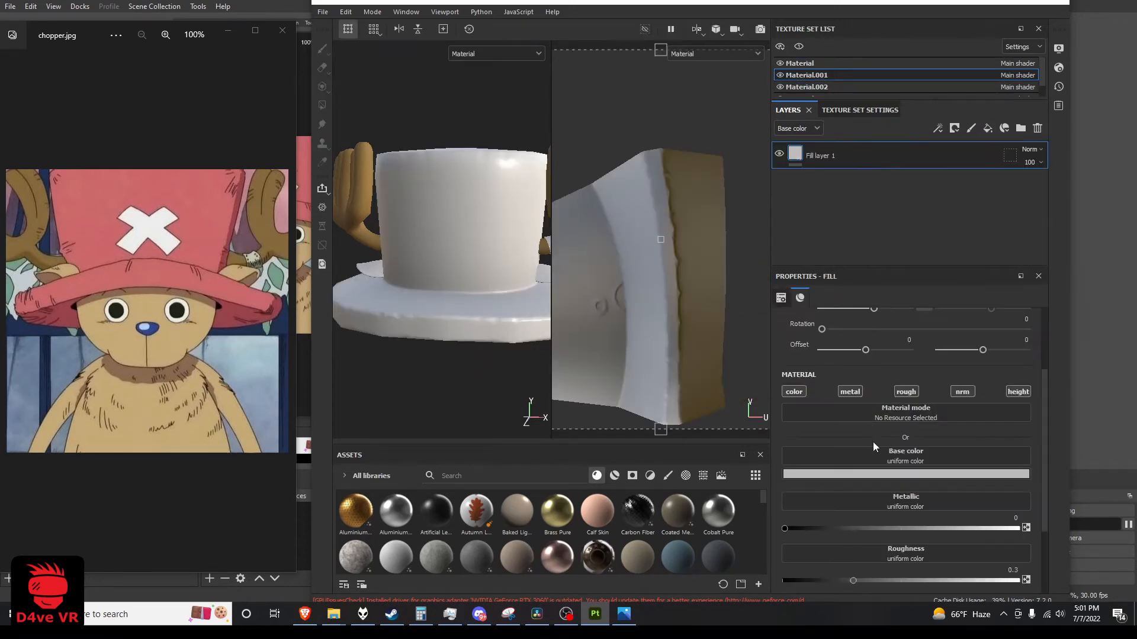
# Set the hat fill's base color to the reference hat's pink (ca6668) by sampling it, with roughness 1
pyautogui.click(906, 474)
pyautogui.click(978, 489)
pyautogui.click(194, 203)
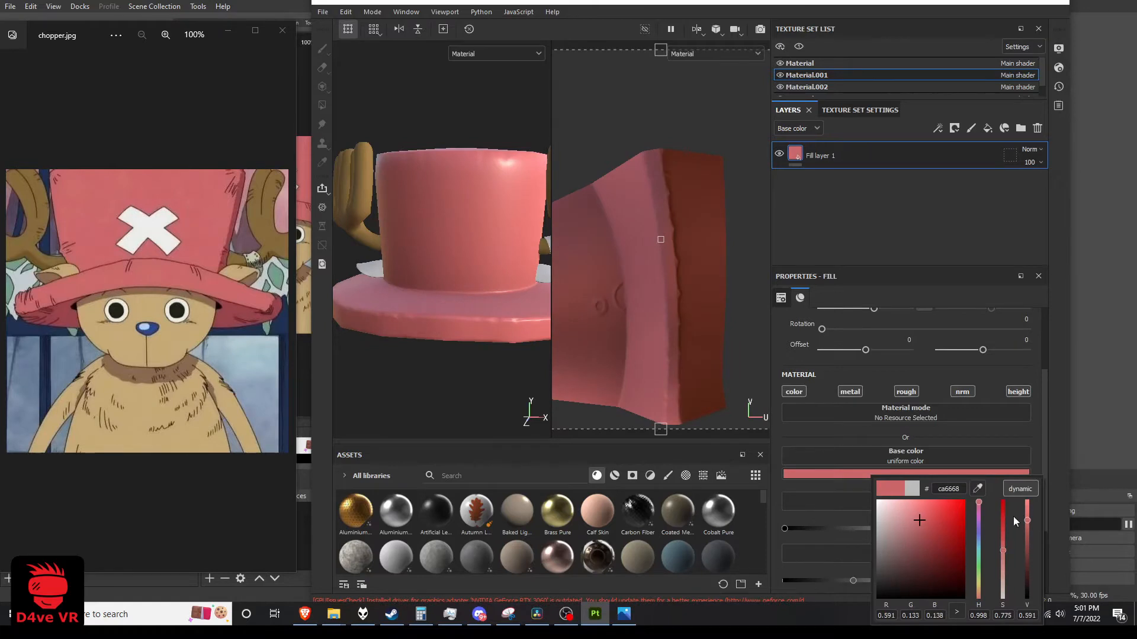
pyautogui.click(861, 435)
pyautogui.moveTo(858, 580); pyautogui.dragTo(1018, 581)
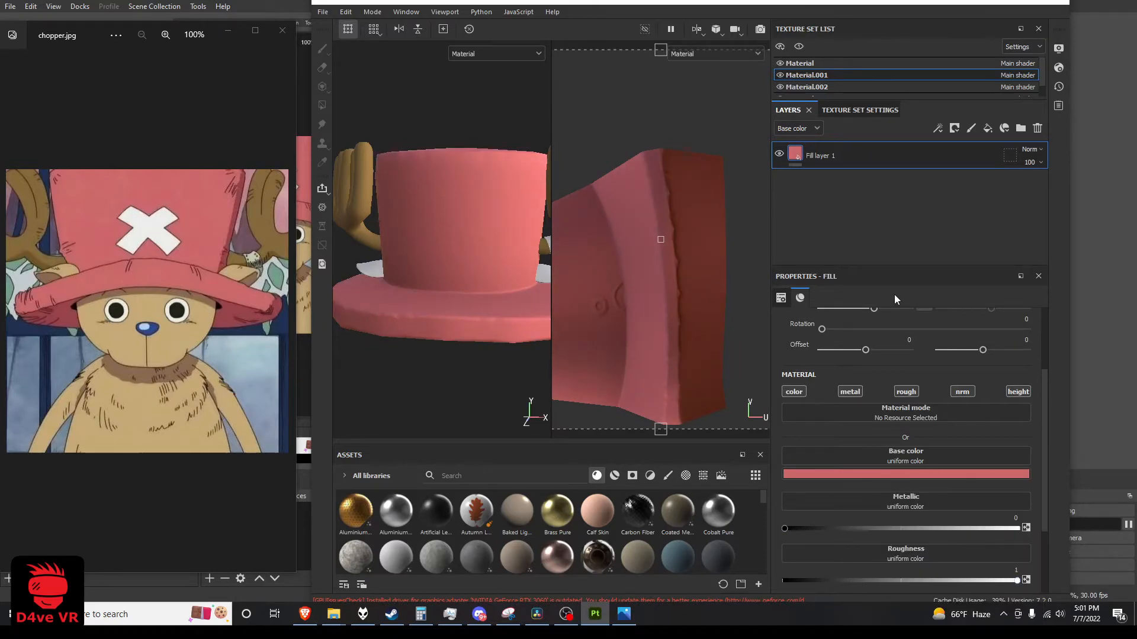
# Replace the default layer of the Material.002 texture set with a fill layer
pyautogui.click(796, 87)
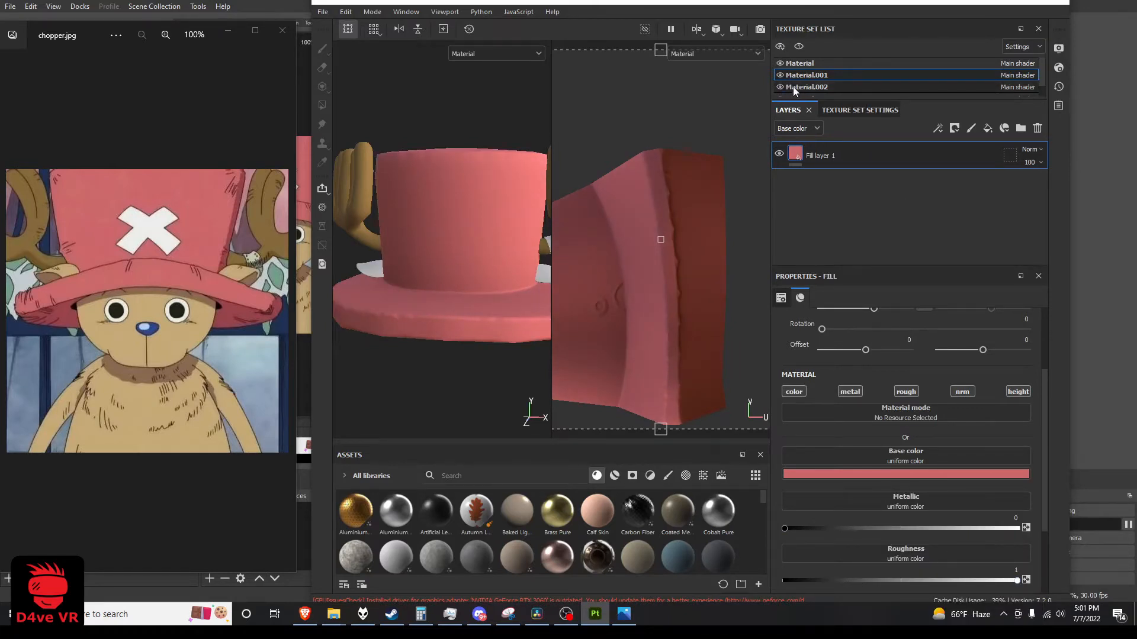
pyautogui.click(1039, 131)
pyautogui.click(988, 128)
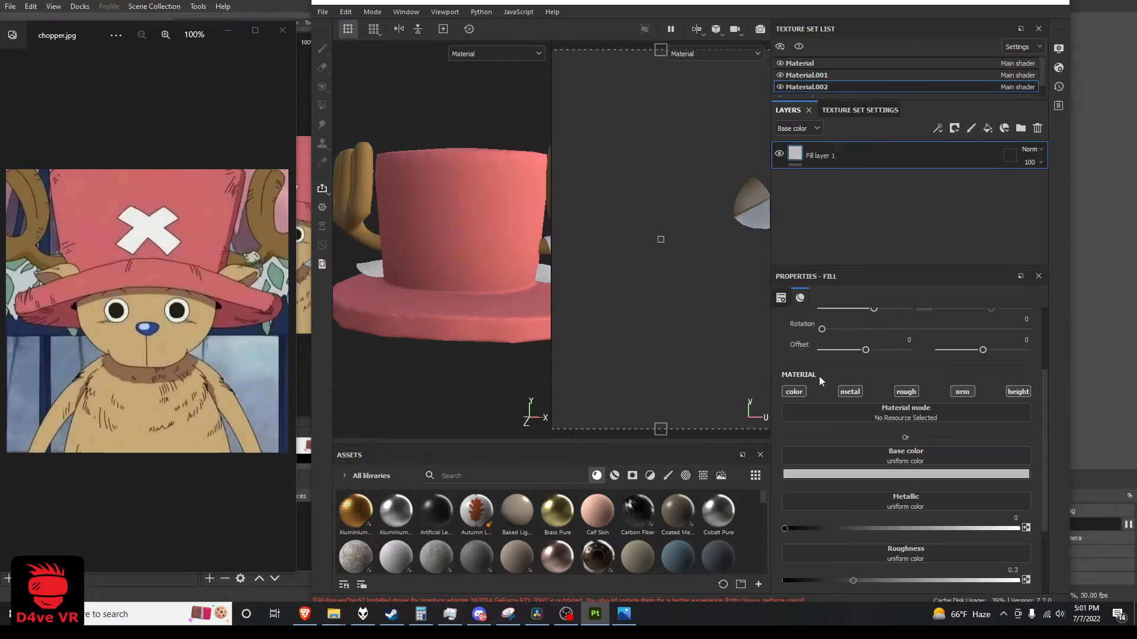
# Set the ears' fill base color to the tan sampled from the reference ear (c6a977) and increase its roughness
pyautogui.click(856, 474)
pyautogui.click(234, 277)
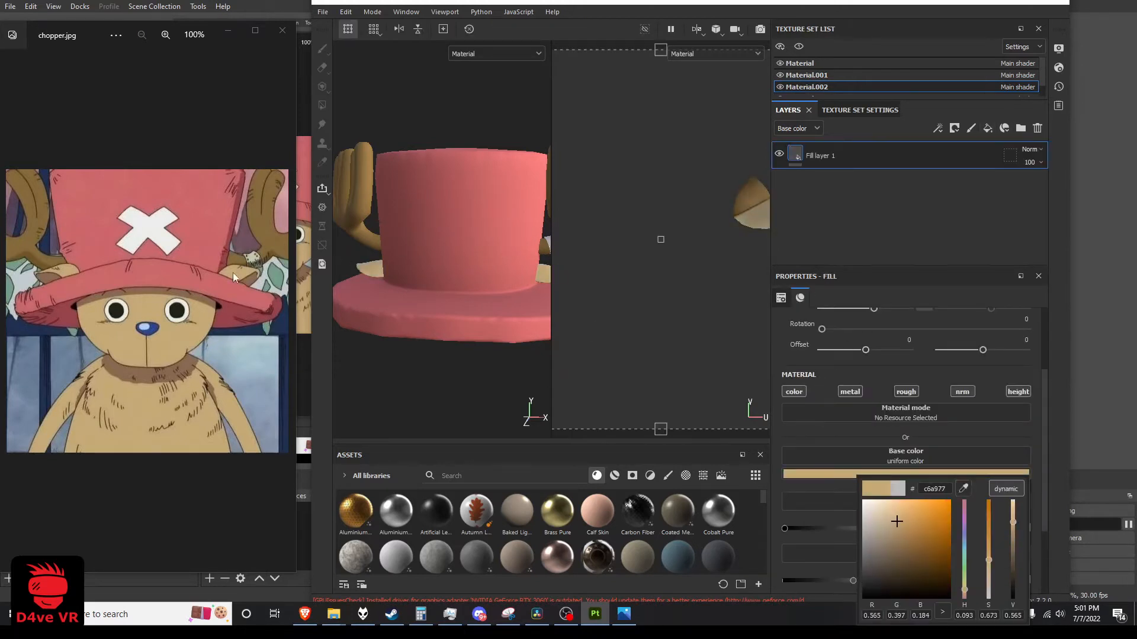
pyautogui.click(922, 474)
pyautogui.scroll(-1, 872, 509)
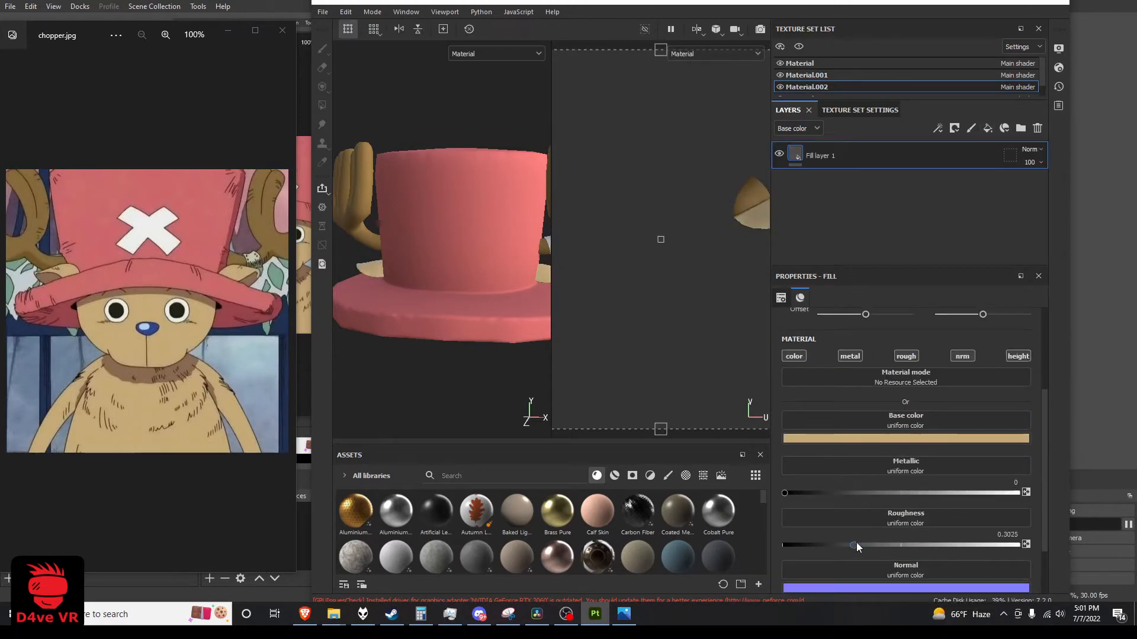
# Replace the default layer of the Material.003 texture set with a fill layer
pyautogui.scroll(-1, 804, 86)
pyautogui.click(809, 87)
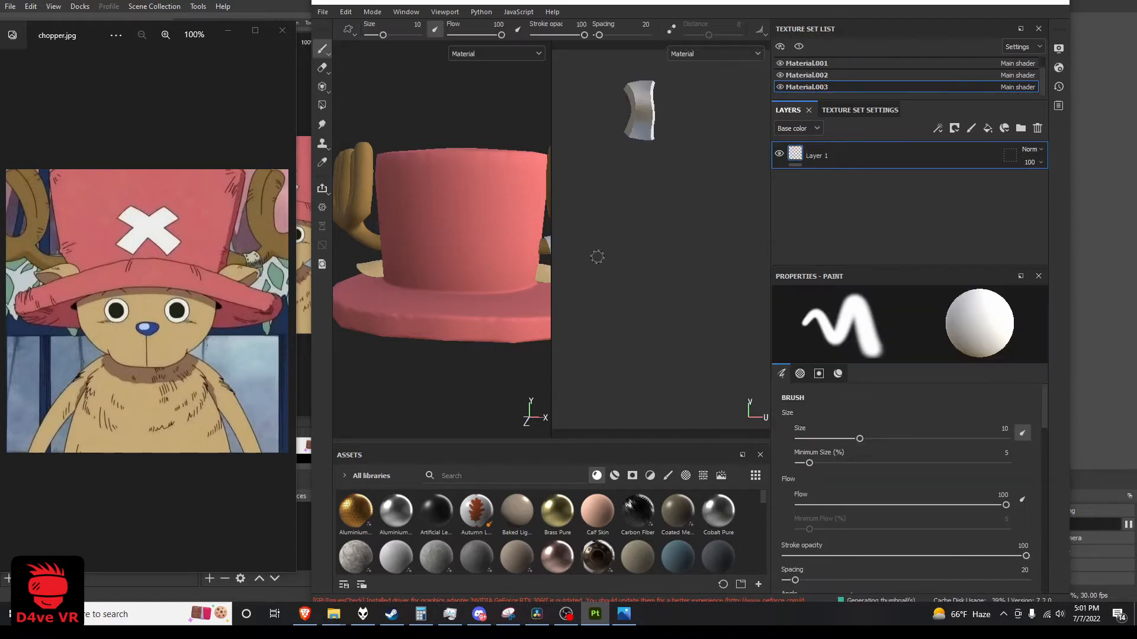
pyautogui.click(1037, 128)
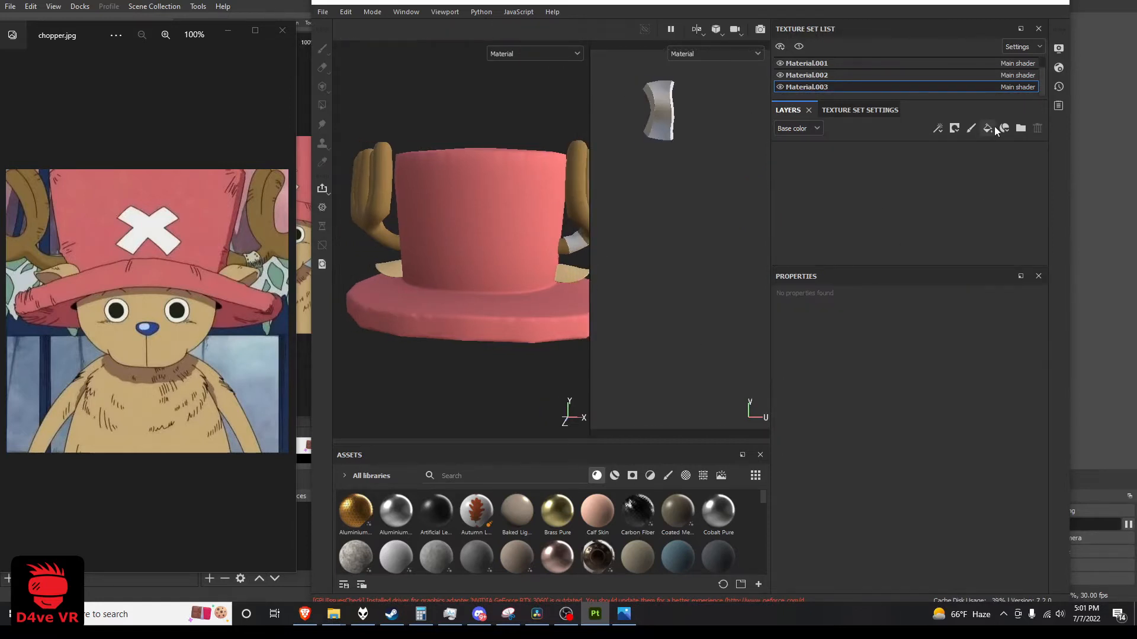
pyautogui.click(988, 128)
# Set the antler band's fill base color to the off-white sampled from the reference image (bdc4ad) and raise its roughness to the maximum
pyautogui.click(861, 439)
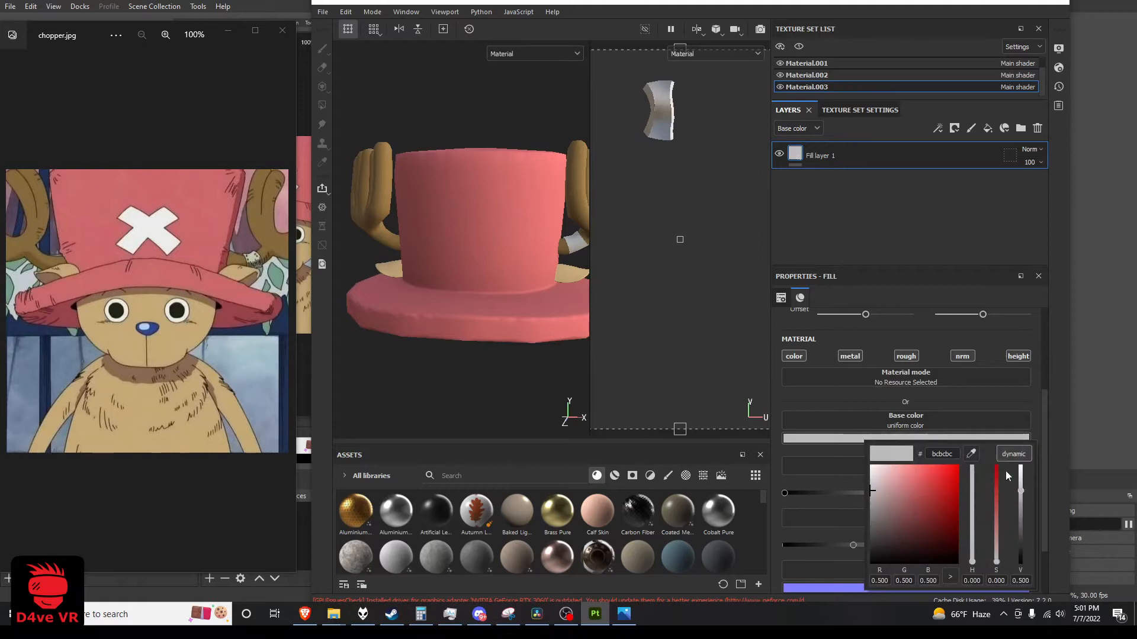
pyautogui.click(971, 454)
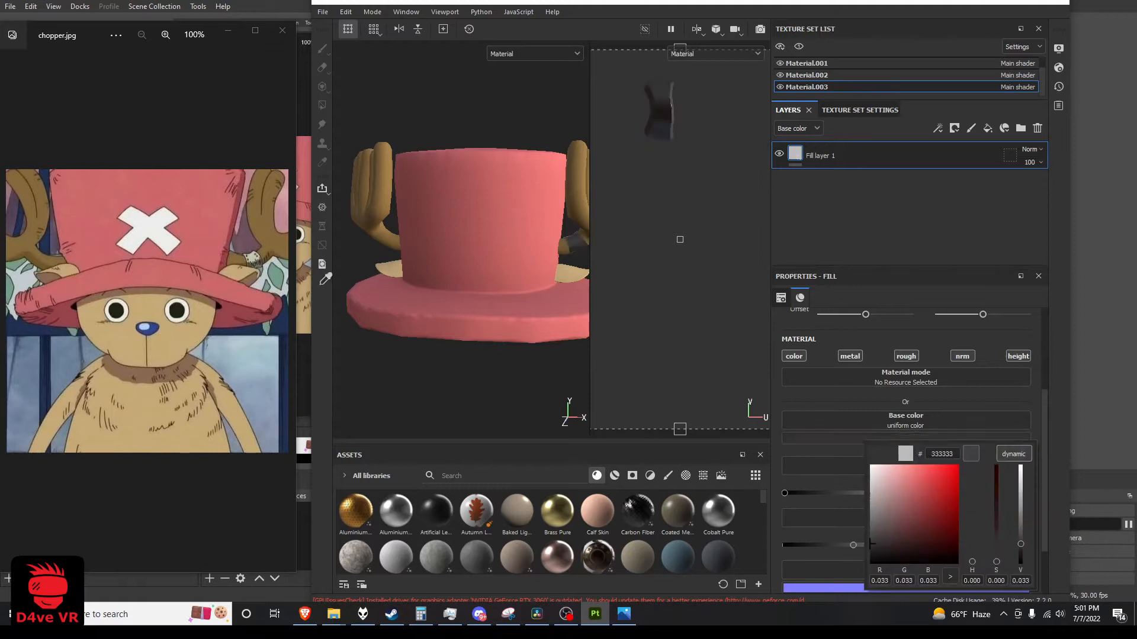
pyautogui.click(253, 260)
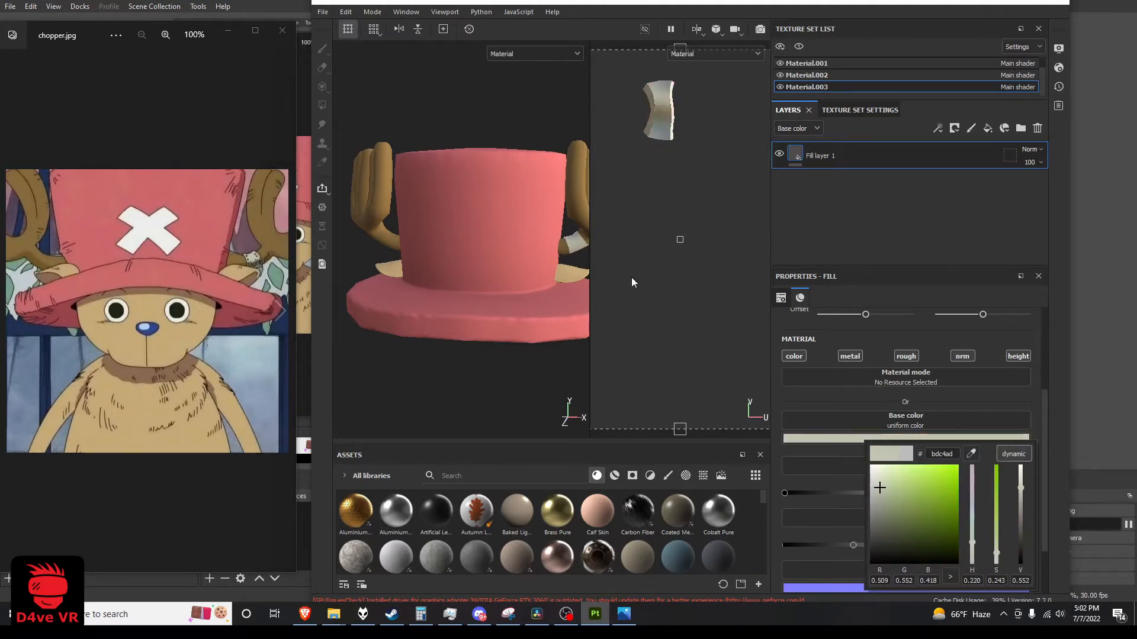
pyautogui.click(981, 407)
pyautogui.moveTo(856, 545); pyautogui.dragTo(1041, 545)
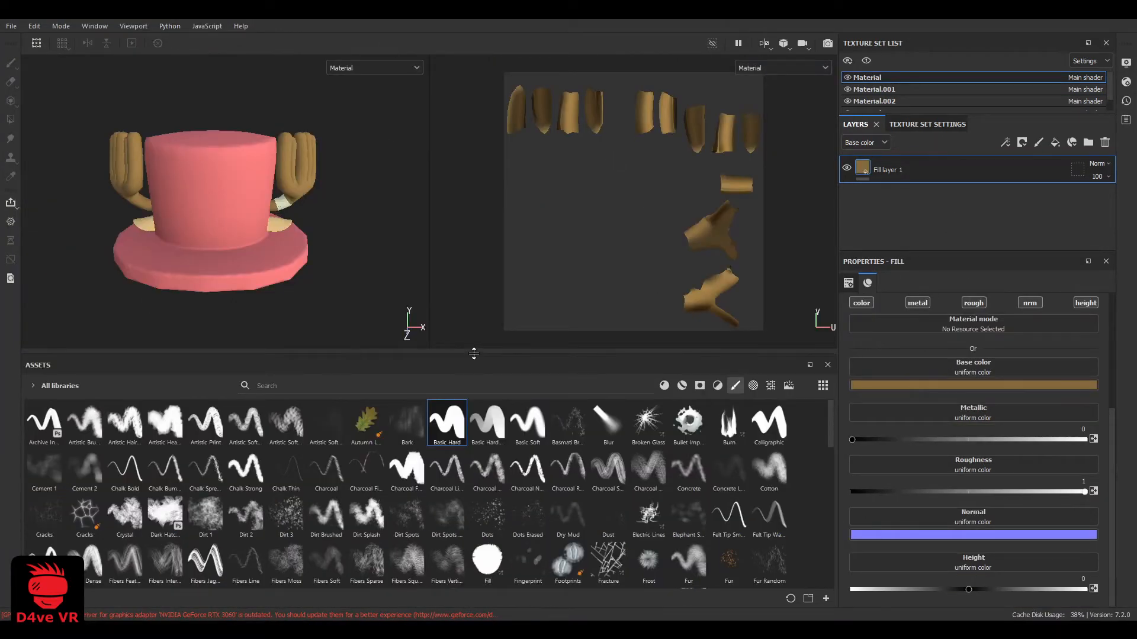
# Enlarge the 3D view by shrinking the assets area and widening the view relative to the UV view
pyautogui.moveTo(474, 356); pyautogui.dragTo(475, 495)
pyautogui.moveTo(429, 434); pyautogui.dragTo(554, 430)
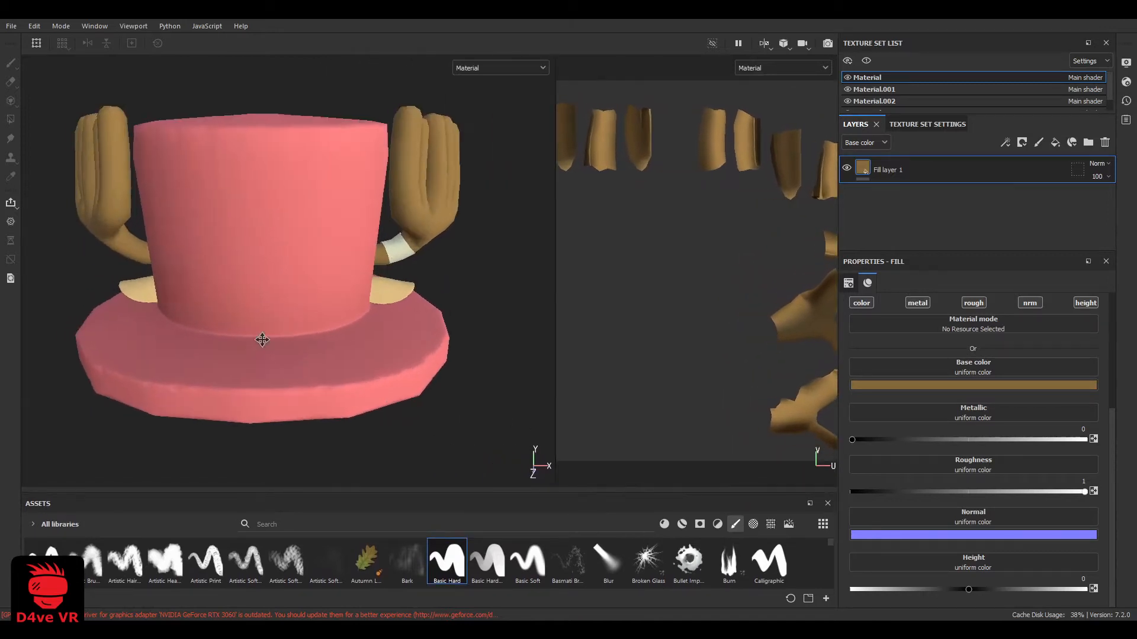
# Add a paint layer above the pink fill layer in the hat's Material.001 texture set
pyautogui.keyDown('alt'); pyautogui.moveTo(315, 372); pyautogui.dragTo(285, 304); pyautogui.keyUp('alt')
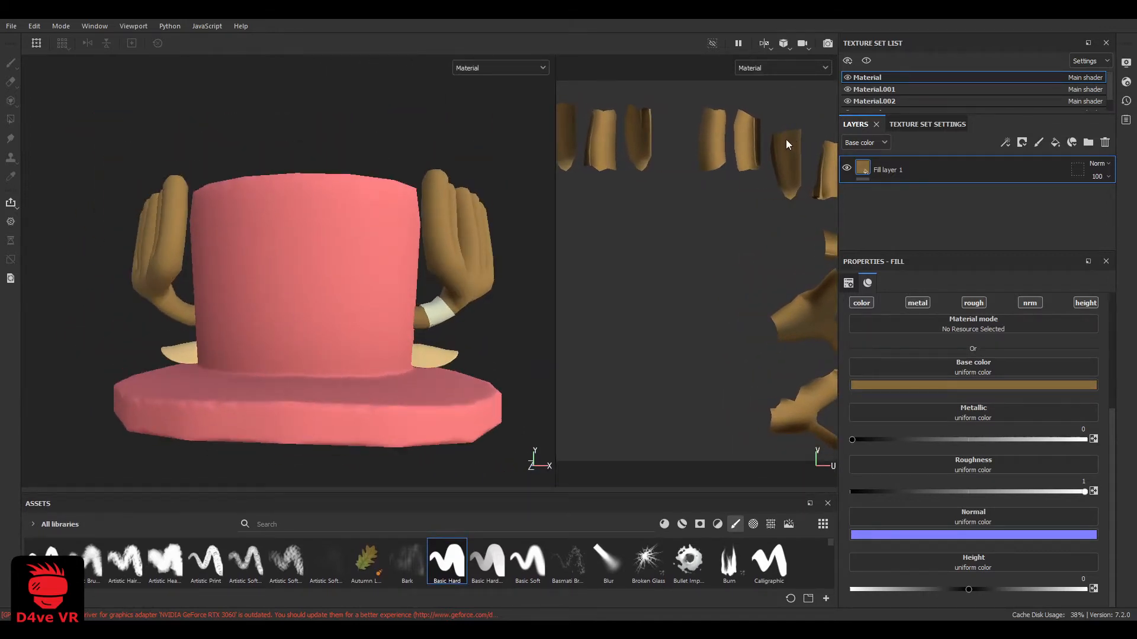
pyautogui.keyDown('alt'); pyautogui.moveTo(399, 257); pyautogui.dragTo(348, 261); pyautogui.keyUp('alt')
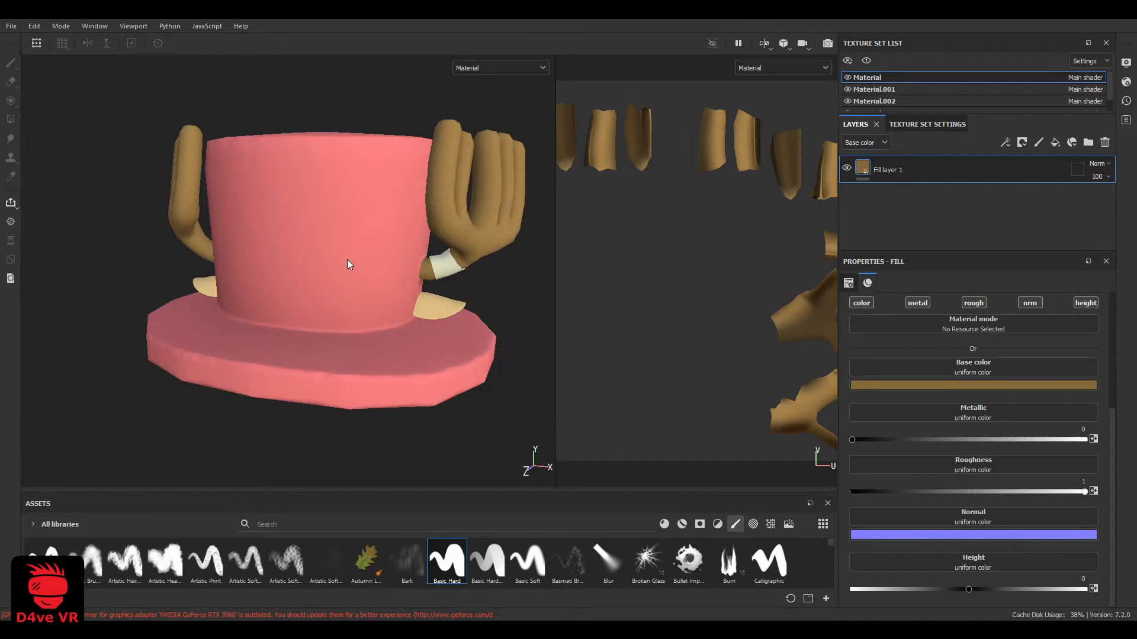
pyautogui.scroll(-1, 874, 92)
pyautogui.click(869, 101)
pyautogui.click(880, 89)
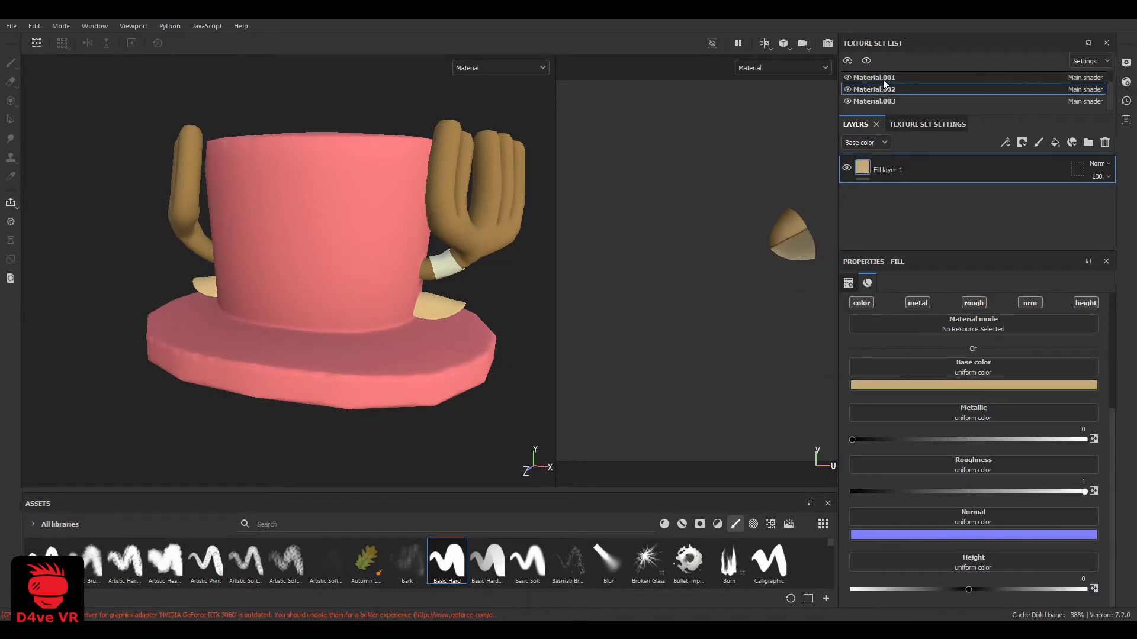
pyautogui.click(884, 79)
pyautogui.scroll(-5, 299, 233)
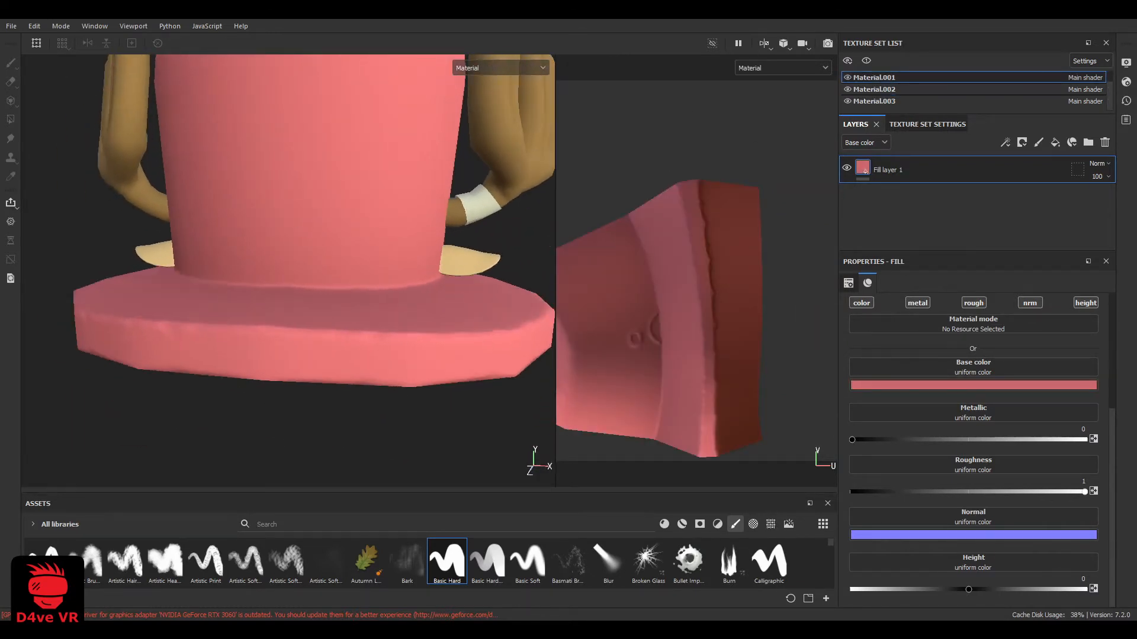
pyautogui.click(1039, 142)
# Exclude metallic and roughness from the brush material, and set its base color to black and its height to -0.0450
pyautogui.click(917, 395)
pyautogui.click(973, 395)
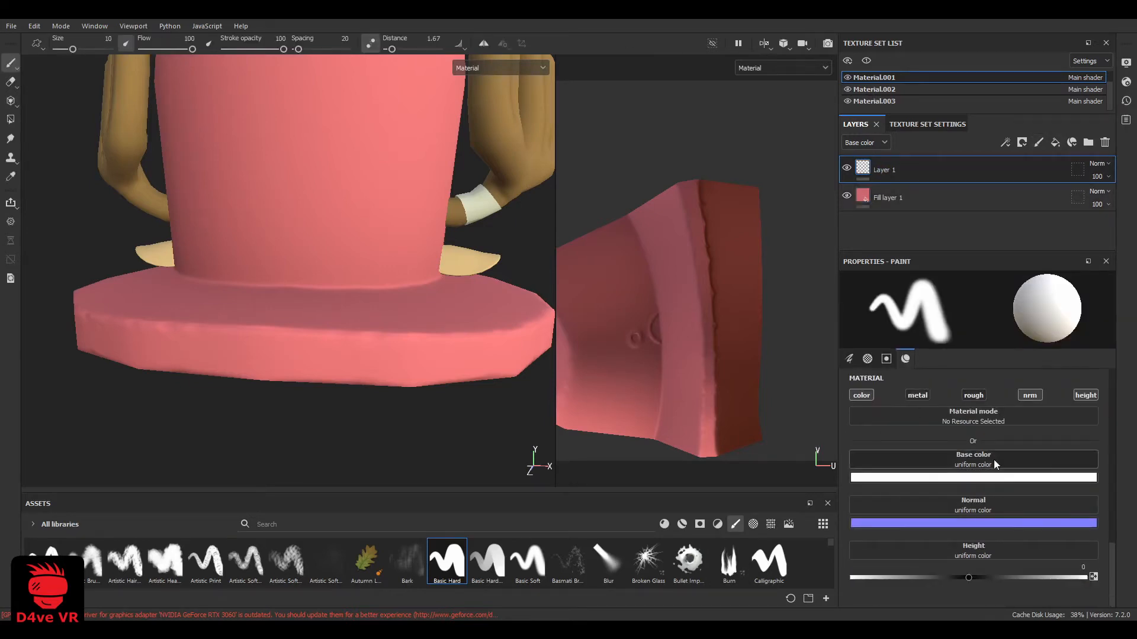
pyautogui.click(934, 478)
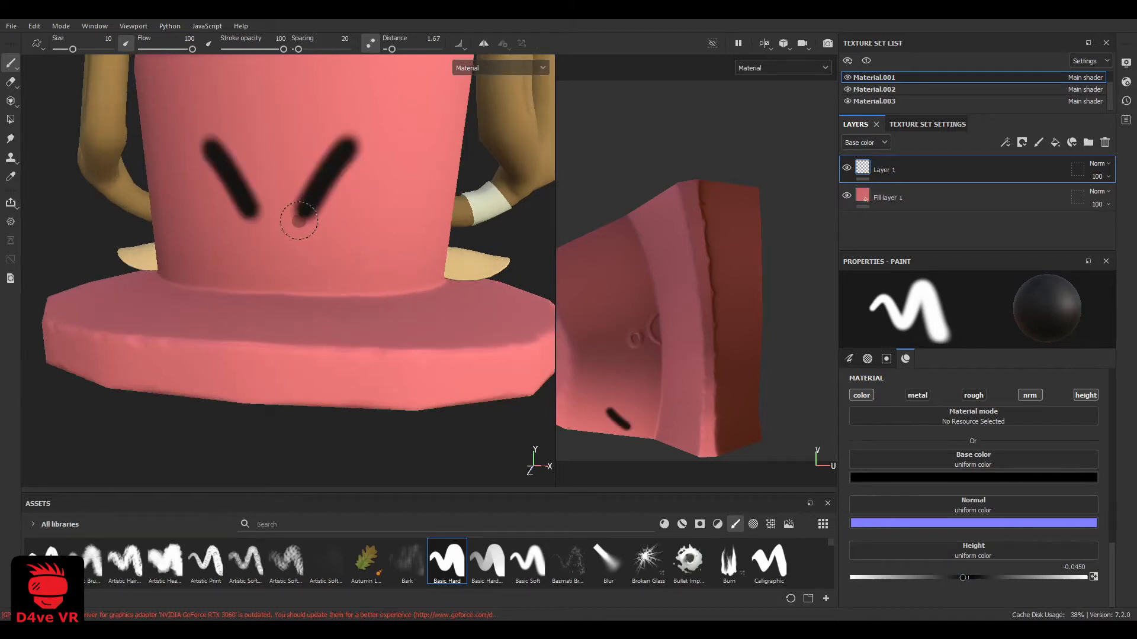
pyautogui.hotkey('ctrl', 'z')
pyautogui.keyDown('ctrl'); pyautogui.moveTo(305, 191); pyautogui.dragTo(305, 191, button='right'); pyautogui.keyUp('ctrl')
pyautogui.moveTo(230, 161); pyautogui.dragTo(250, 223)
pyautogui.moveTo(325, 161); pyautogui.dragTo(301, 232)
pyautogui.hotkey('ctrl', 'z')
pyautogui.hotkey('ctrl', 'z')
# Reduce the brush size to 0.1 and paint pairs of short vertical crease lines on the front of the hat brim's rim
pyautogui.scroll(-3, 354, 206)
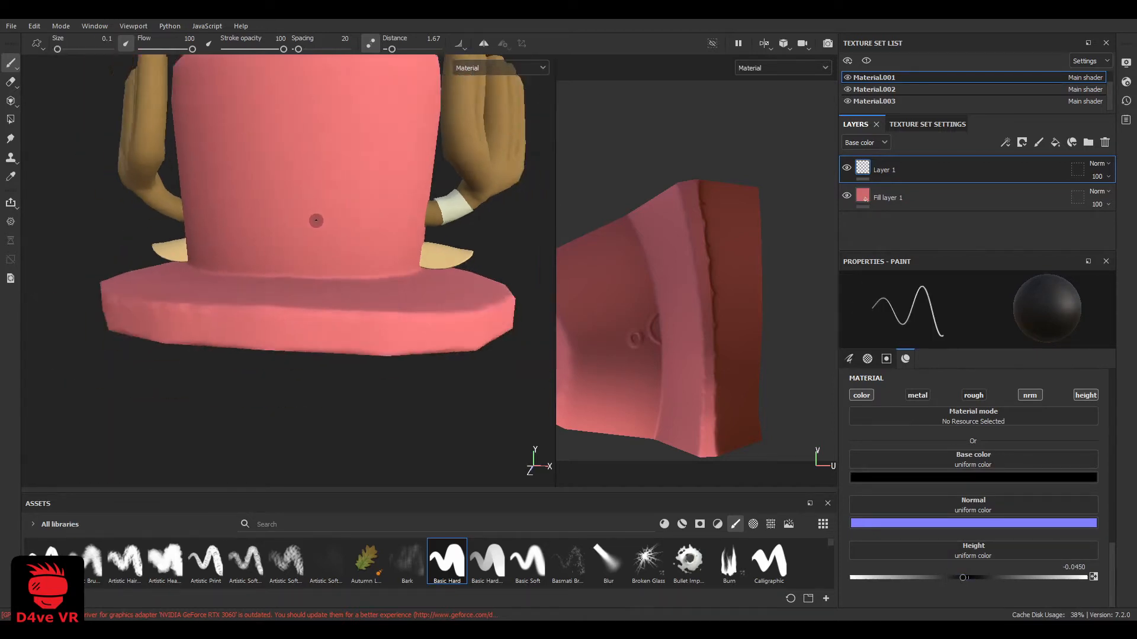
pyautogui.keyDown('alt'); pyautogui.moveTo(318, 221); pyautogui.dragTo(325, 264, button='middle'); pyautogui.keyUp('alt')
pyautogui.keyDown('alt'); pyautogui.moveTo(318, 276); pyautogui.dragTo(356, 305); pyautogui.keyUp('alt')
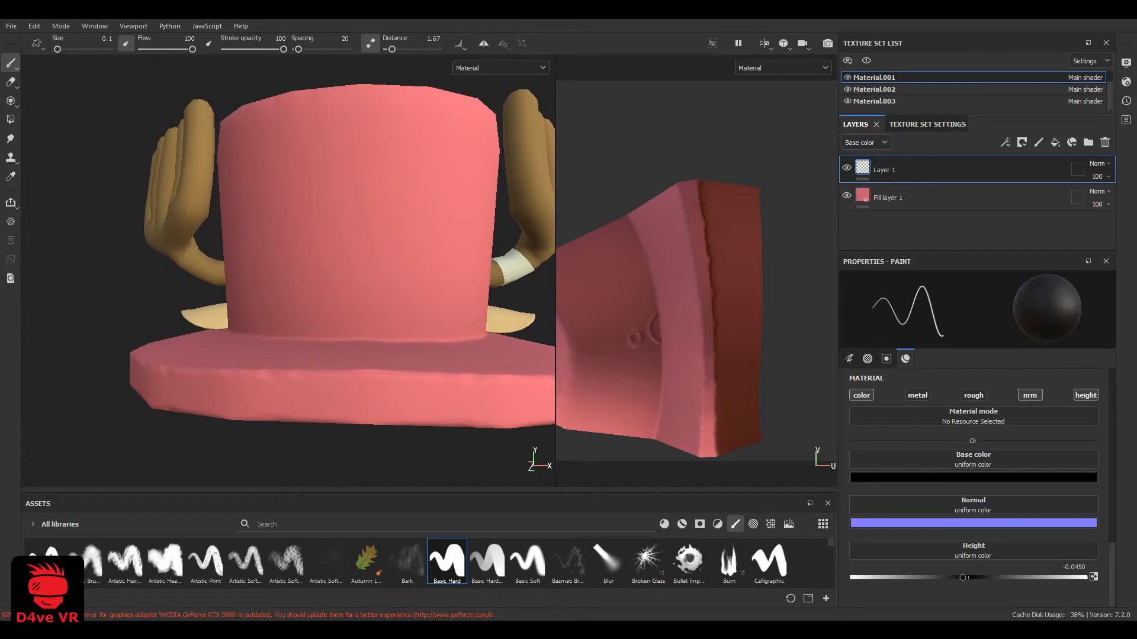
pyautogui.keyDown('alt'); pyautogui.moveTo(433, 430); pyautogui.dragTo(416, 379, button='middle'); pyautogui.keyUp('alt')
pyautogui.scroll(2, 303, 357)
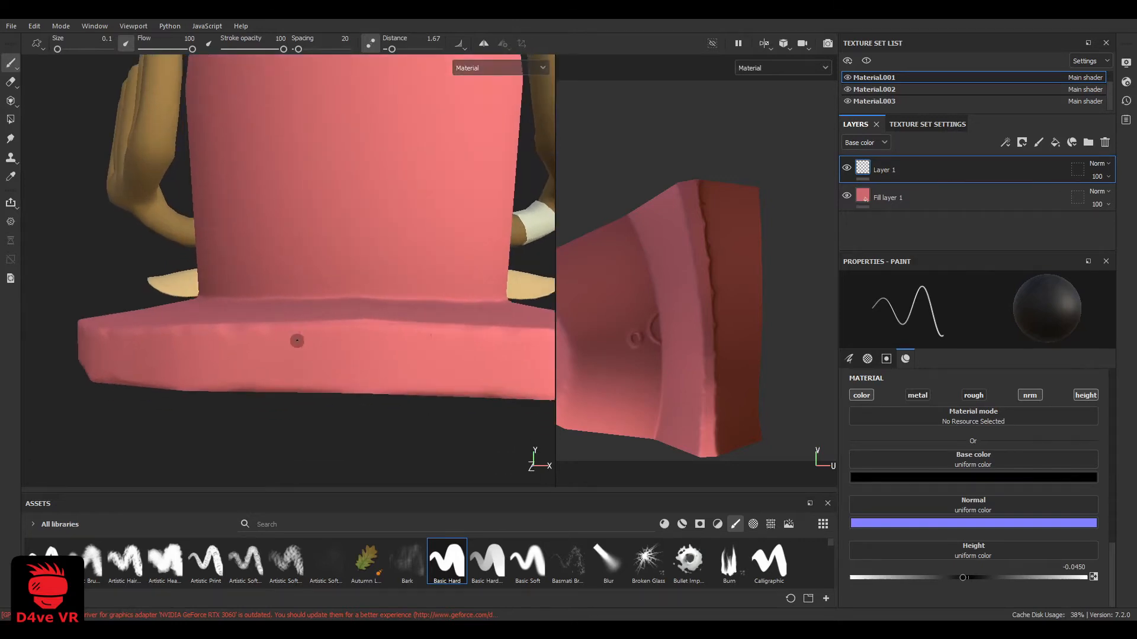
pyautogui.moveTo(287, 333); pyautogui.dragTo(287, 362)
pyautogui.scroll(-3, 282, 379)
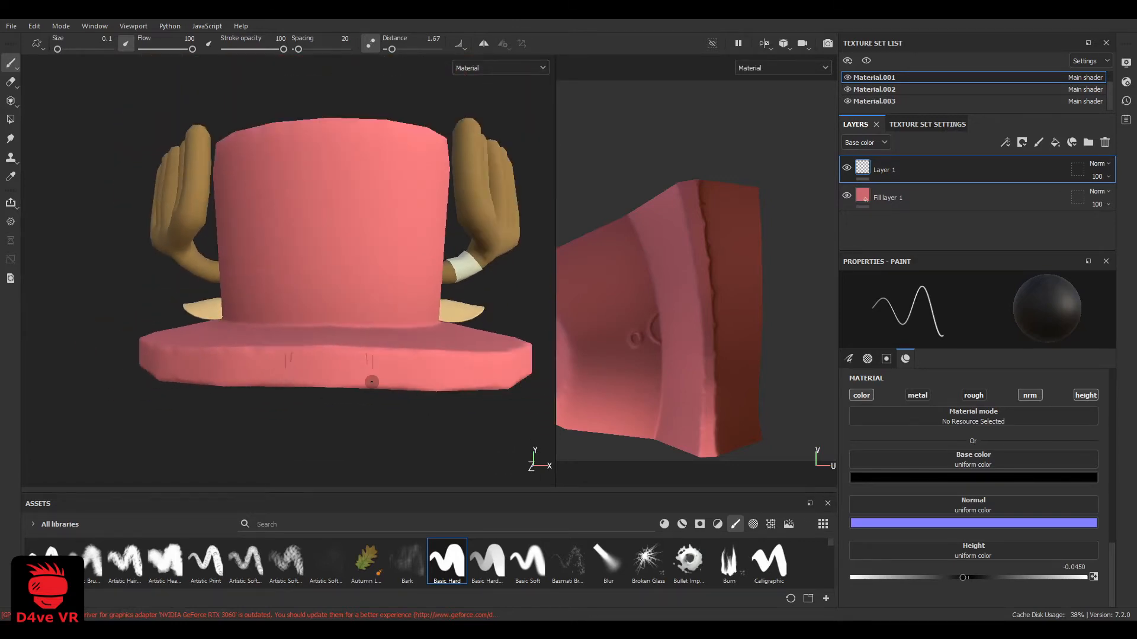
# Paint more short crease lines on the brim's rim, continuing from the front toward the side with the banded antler
pyautogui.keyDown('alt'); pyautogui.moveTo(373, 383); pyautogui.dragTo(353, 371); pyautogui.keyUp('alt')
pyautogui.scroll(3, 353, 370)
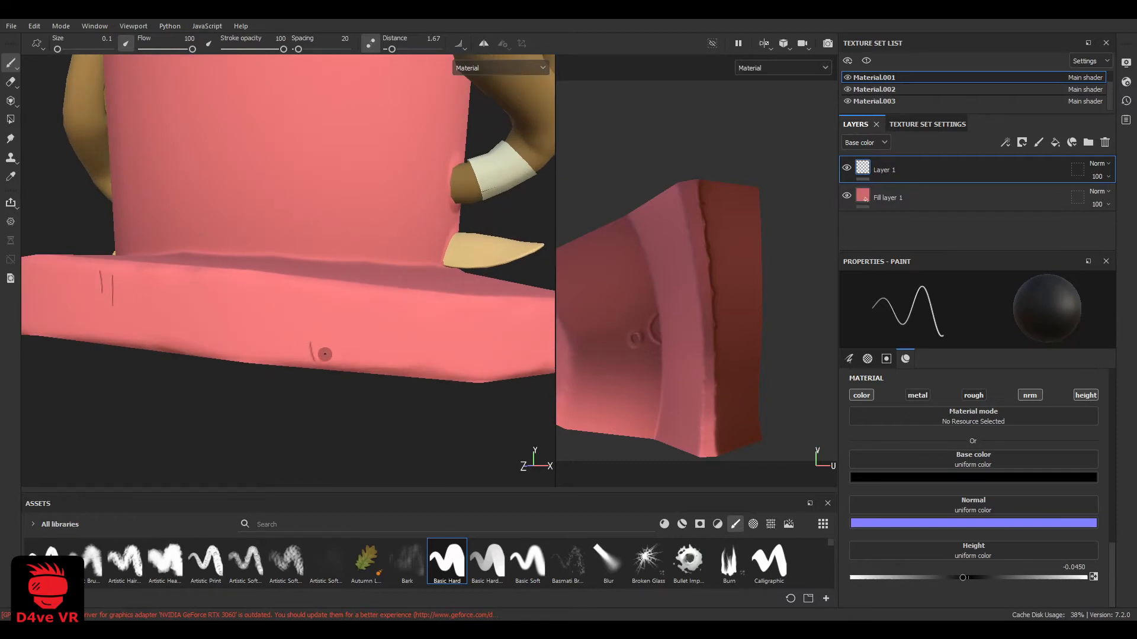
pyautogui.moveTo(316, 326); pyautogui.dragTo(336, 361)
pyautogui.scroll(-3, 333, 358)
pyautogui.keyDown('alt'); pyautogui.moveTo(332, 357); pyautogui.dragTo(180, 322); pyautogui.keyUp('alt')
pyautogui.scroll(3, 180, 322)
pyautogui.keyDown('alt'); pyautogui.moveTo(180, 322); pyautogui.dragTo(243, 295, button='middle'); pyautogui.keyUp('alt')
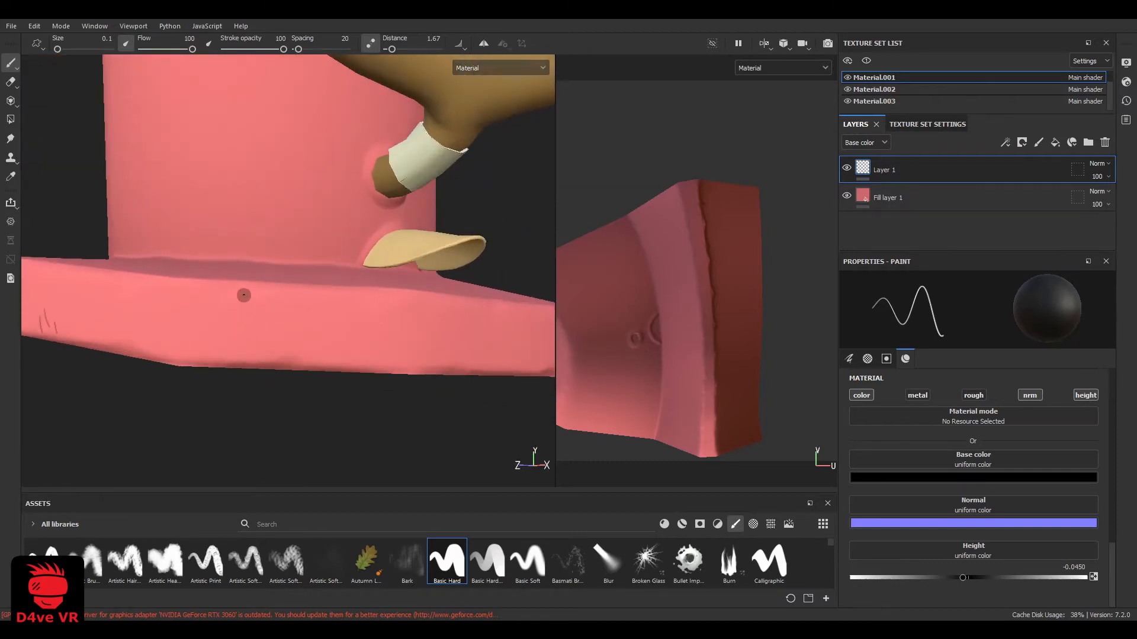
pyautogui.scroll(-3, 258, 334)
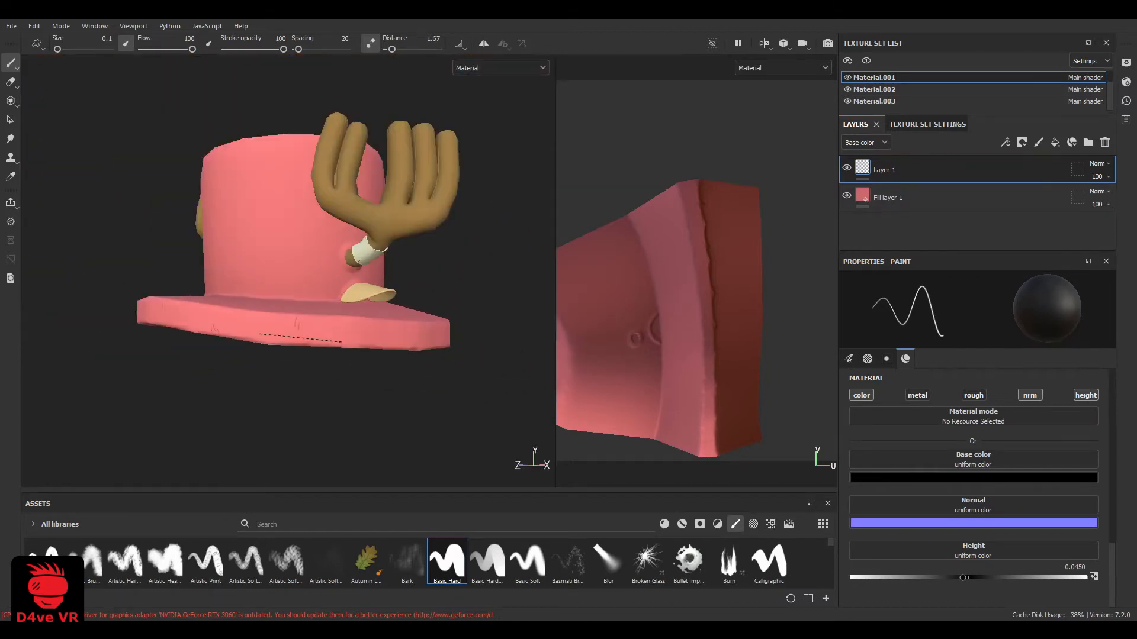
# Paint pairs of short crease lines on the brim's rim along the side below the ear and banded antler
pyautogui.keyDown('alt'); pyautogui.moveTo(257, 334); pyautogui.dragTo(198, 335); pyautogui.keyUp('alt')
pyautogui.scroll(3, 197, 335)
pyautogui.keyDown('alt'); pyautogui.moveTo(198, 335); pyautogui.dragTo(241, 289, button='middle'); pyautogui.keyUp('alt')
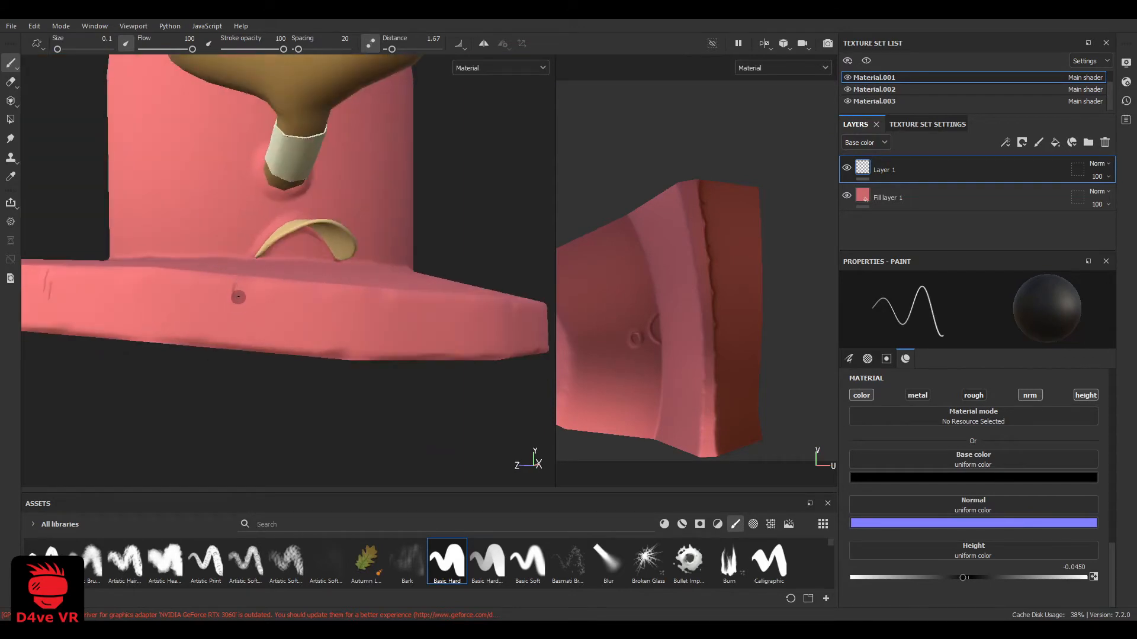
pyautogui.keyDown('alt'); pyautogui.moveTo(242, 325); pyautogui.dragTo(221, 301); pyautogui.keyUp('alt')
pyautogui.keyDown('alt'); pyautogui.moveTo(221, 301); pyautogui.dragTo(252, 319, button='middle'); pyautogui.keyUp('alt')
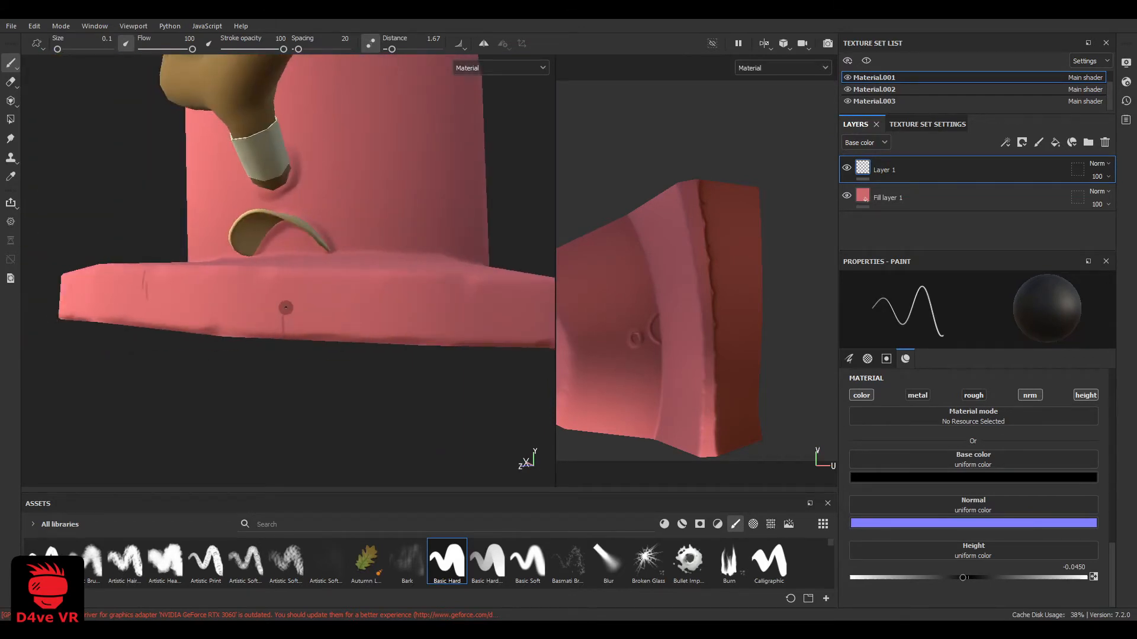
pyautogui.keyDown('alt'); pyautogui.moveTo(290, 322); pyautogui.dragTo(235, 296); pyautogui.keyUp('alt')
pyautogui.keyDown('alt'); pyautogui.moveTo(235, 296); pyautogui.dragTo(282, 285, button='middle'); pyautogui.keyUp('alt')
pyautogui.moveTo(282, 284); pyautogui.dragTo(280, 296)
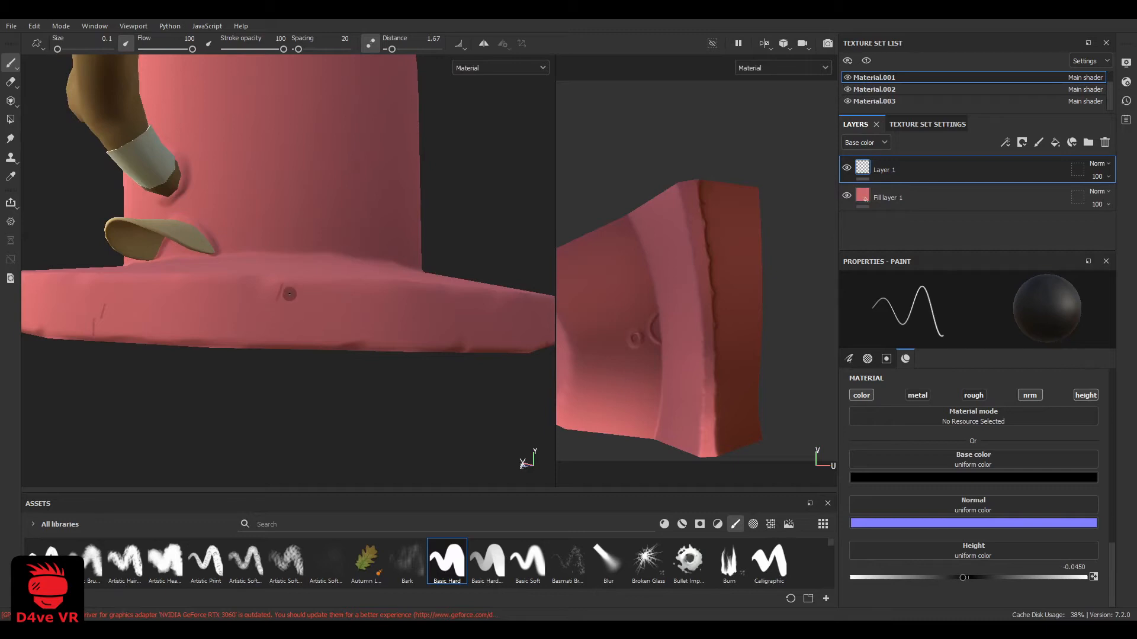
# Continue the short crease lines along the back of the brim's rim and around its remaining side
pyautogui.scroll(-3, 332, 360)
pyautogui.keyDown('alt'); pyautogui.moveTo(332, 360); pyautogui.dragTo(310, 326); pyautogui.keyUp('alt')
pyautogui.scroll(3, 311, 327)
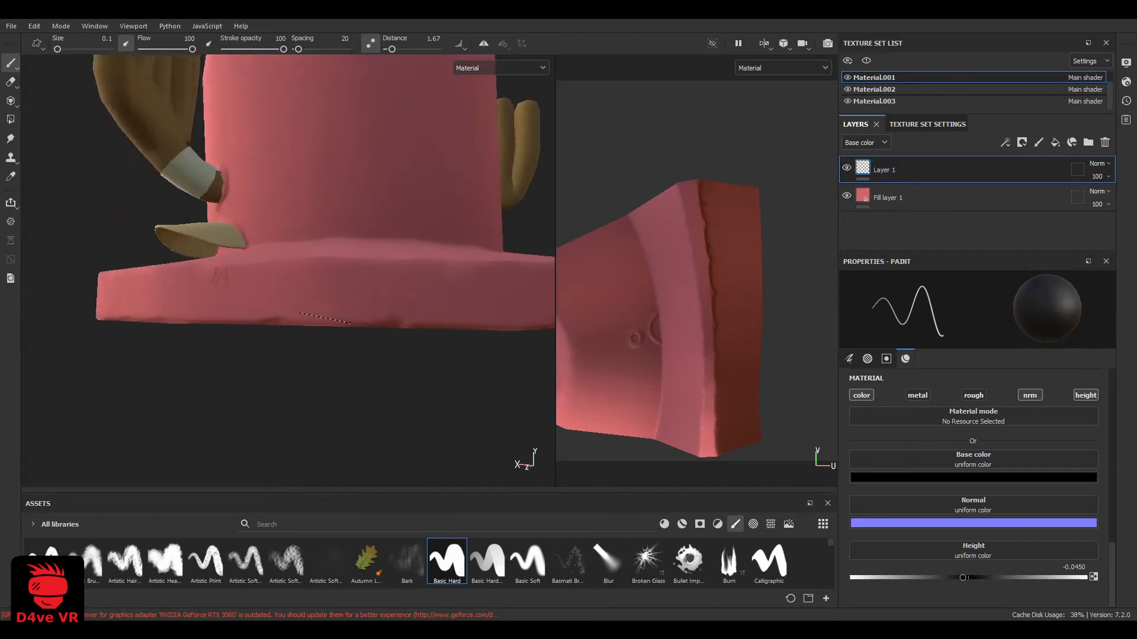
pyautogui.keyDown('alt'); pyautogui.moveTo(310, 327); pyautogui.dragTo(277, 320, button='middle'); pyautogui.keyUp('alt')
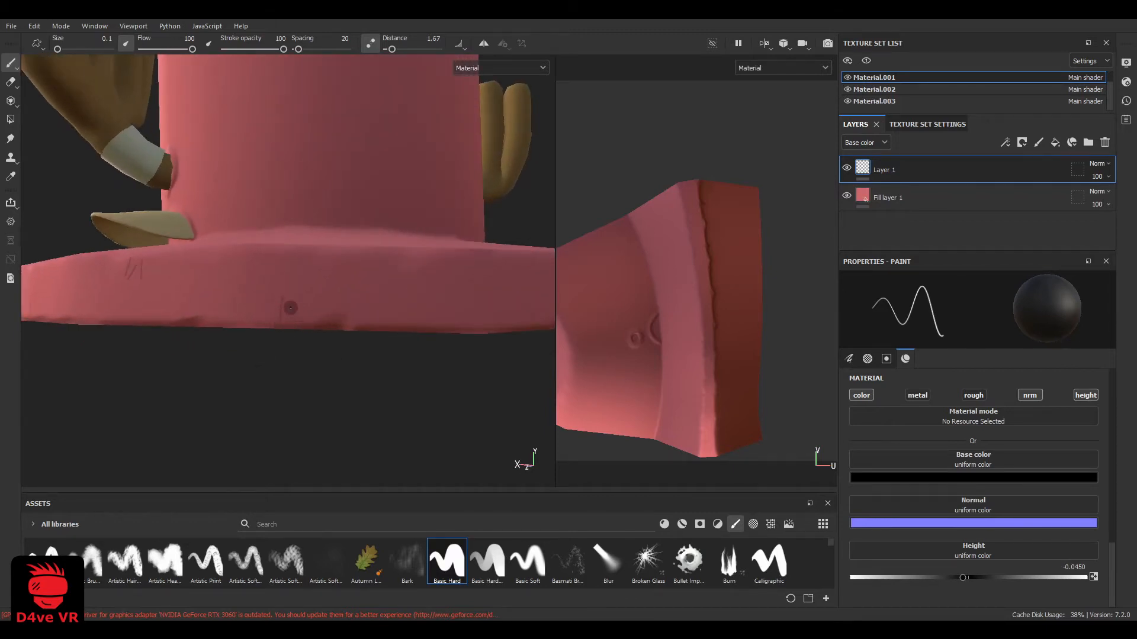
pyautogui.keyDown('alt'); pyautogui.moveTo(328, 301); pyautogui.dragTo(250, 291); pyautogui.keyUp('alt')
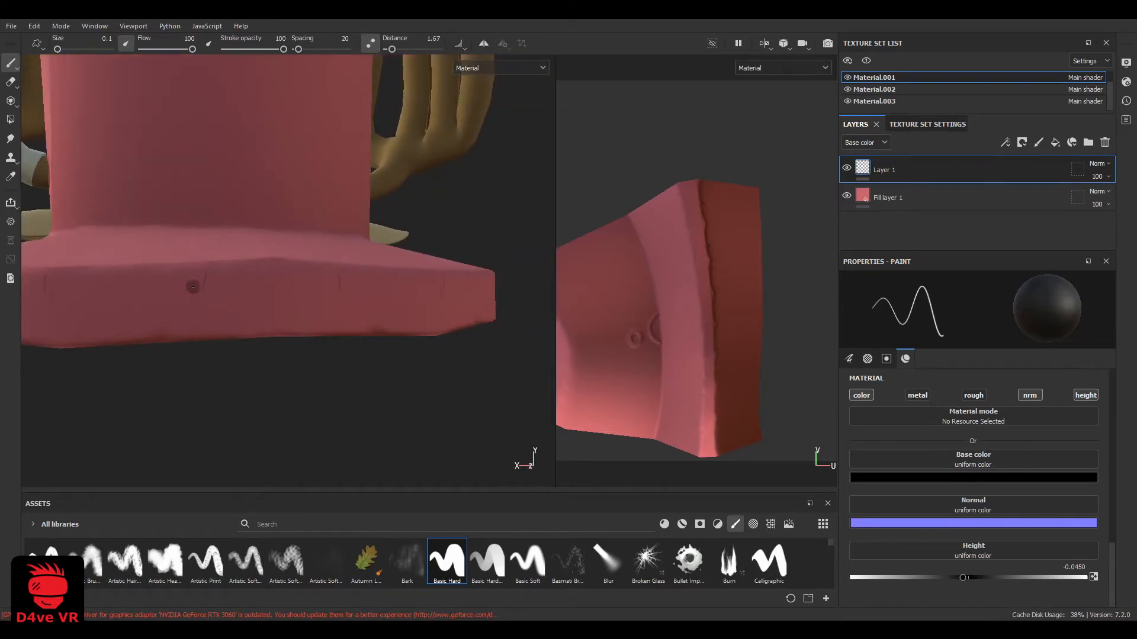
pyautogui.scroll(-3, 182, 323)
pyautogui.keyDown('alt'); pyautogui.moveTo(183, 322); pyautogui.dragTo(332, 335); pyautogui.keyUp('alt')
pyautogui.scroll(3, 442, 320)
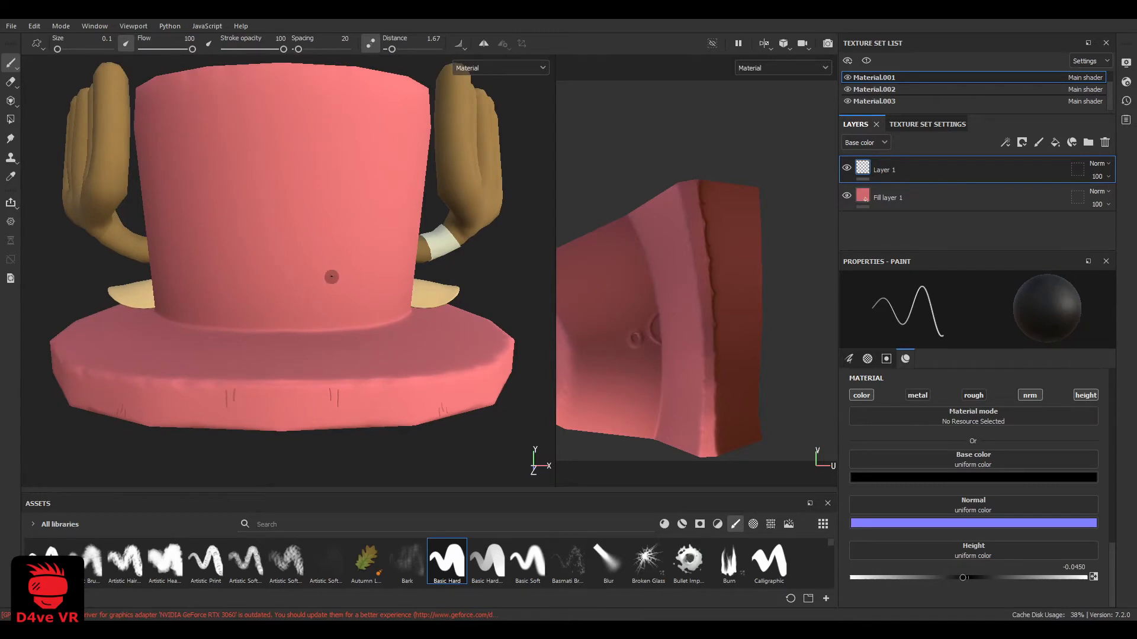
# Paint slanted crease lines below the crown's top edge in front of the banded antler, undoing unwanted strokes
pyautogui.keyDown('alt'); pyautogui.moveTo(331, 277); pyautogui.dragTo(208, 304); pyautogui.keyUp('alt')
pyautogui.moveTo(430, 206)
pyautogui.keyDown('alt'); pyautogui.mouseDown()
pyautogui.moveTo(424, 191)
pyautogui.moveTo(445, 252)
pyautogui.mouseUp(); pyautogui.keyUp('alt')
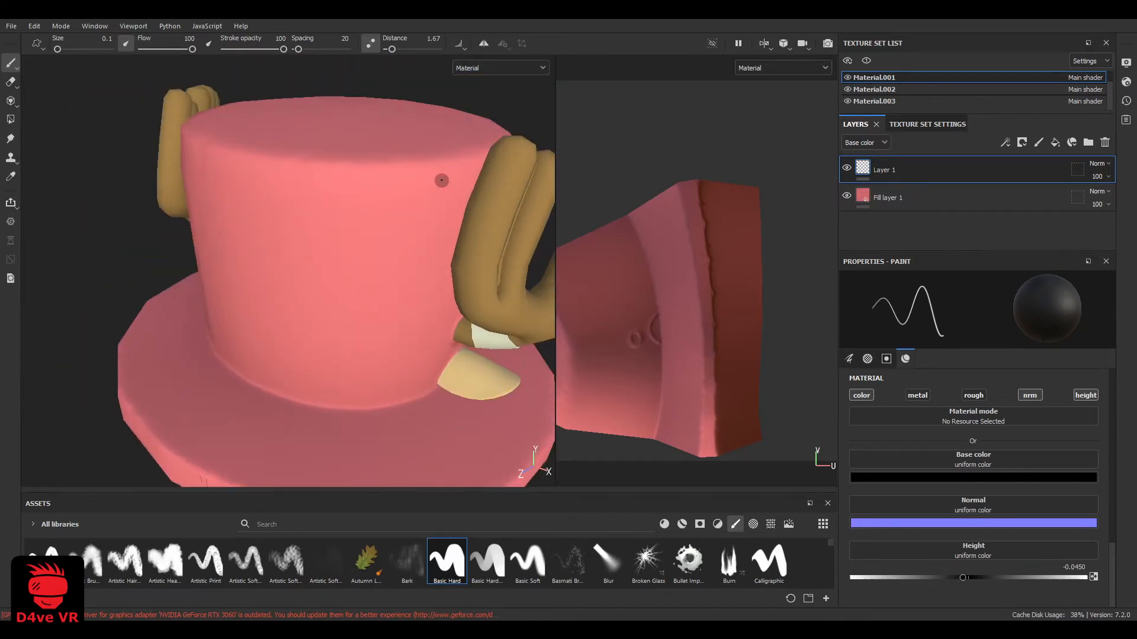
pyautogui.hotkey('ctrl', 'z')
pyautogui.keyDown('alt'); pyautogui.moveTo(441, 199); pyautogui.dragTo(435, 181); pyautogui.keyUp('alt')
pyautogui.moveTo(435, 182); pyautogui.dragTo(421, 193)
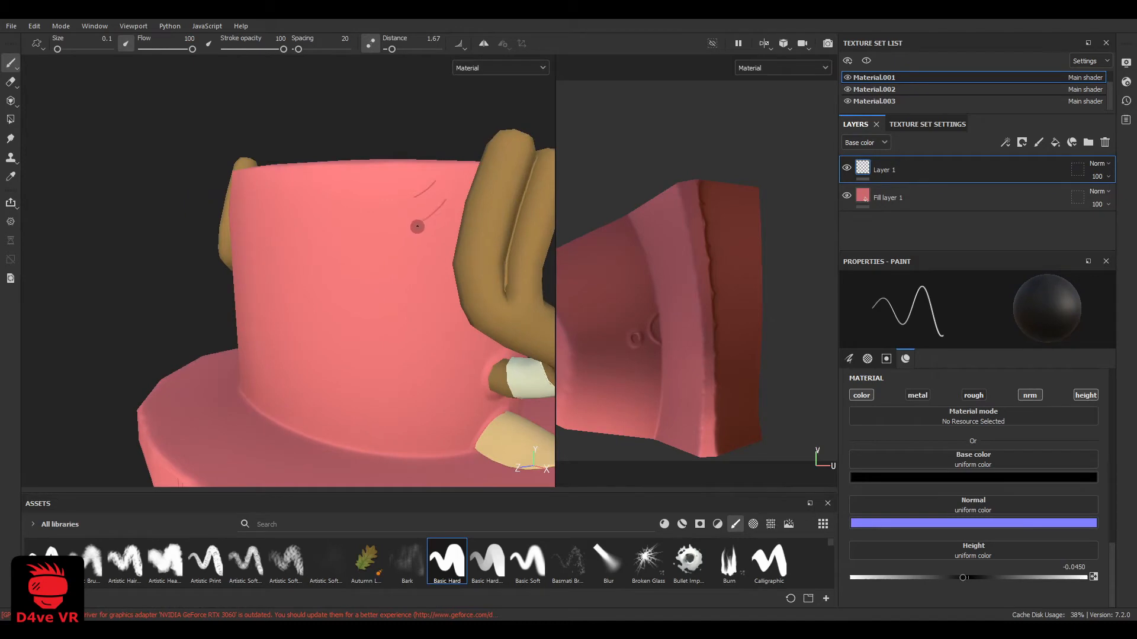
pyautogui.moveTo(464, 227)
pyautogui.keyDown('alt'); pyautogui.mouseDown()
pyautogui.moveTo(475, 214)
pyautogui.moveTo(428, 249)
pyautogui.moveTo(450, 293)
pyautogui.moveTo(252, 319)
pyautogui.mouseUp(); pyautogui.keyUp('alt')
pyautogui.hotkey('ctrl', 'z')
# Hide the antlers' Material texture set and paint curved crease lines below the crown's top edge behind the antler band
pyautogui.scroll(-4, 427, 249)
pyautogui.click(847, 81)
pyautogui.click(846, 81)
pyautogui.scroll(1, 847, 80)
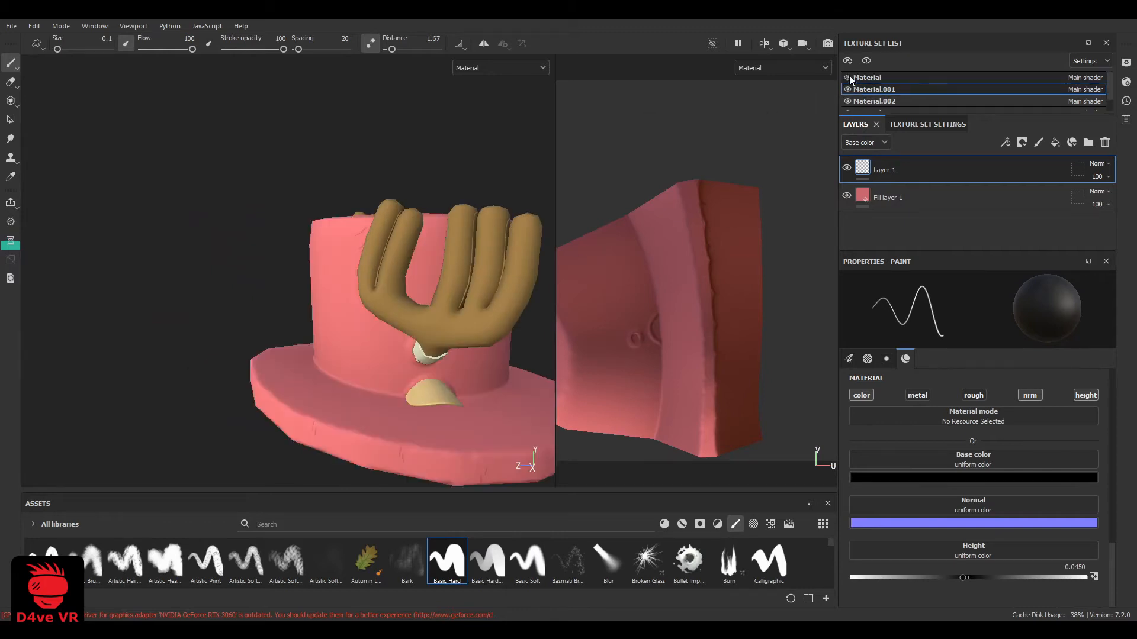
pyautogui.click(848, 78)
pyautogui.scroll(2, 437, 254)
pyautogui.keyDown('alt'); pyautogui.moveTo(436, 254); pyautogui.dragTo(392, 236); pyautogui.keyUp('alt')
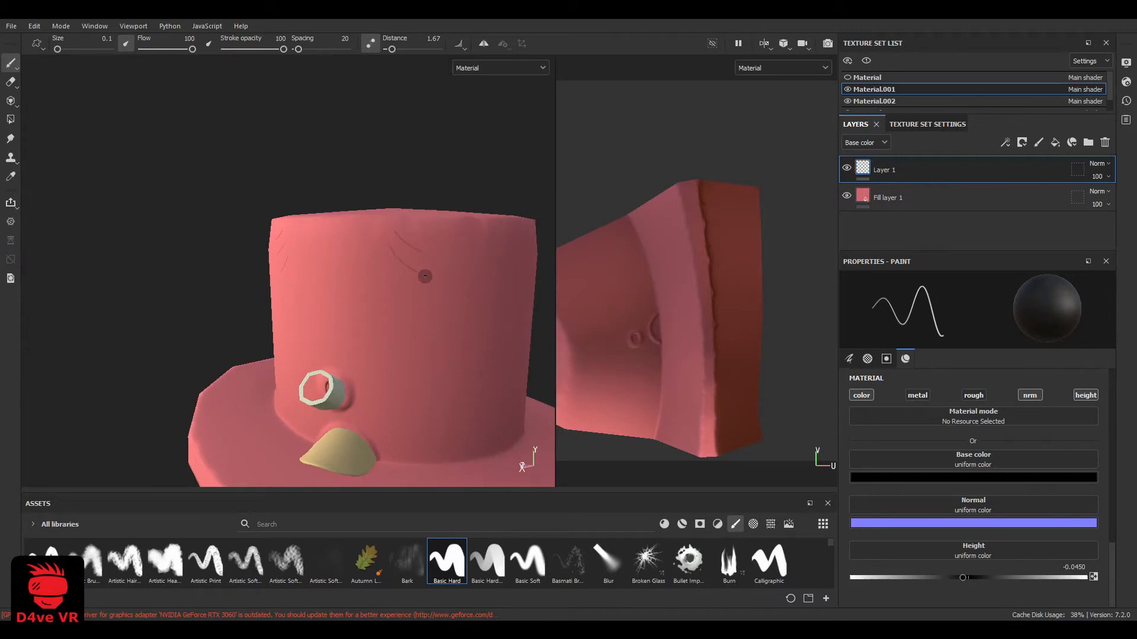
# Paint short crease lines radiating from the base of the antler band on its front side
pyautogui.scroll(-3, 356, 309)
pyautogui.keyDown('alt'); pyautogui.moveTo(343, 317); pyautogui.dragTo(312, 363); pyautogui.keyUp('alt')
pyautogui.scroll(8, 379, 343)
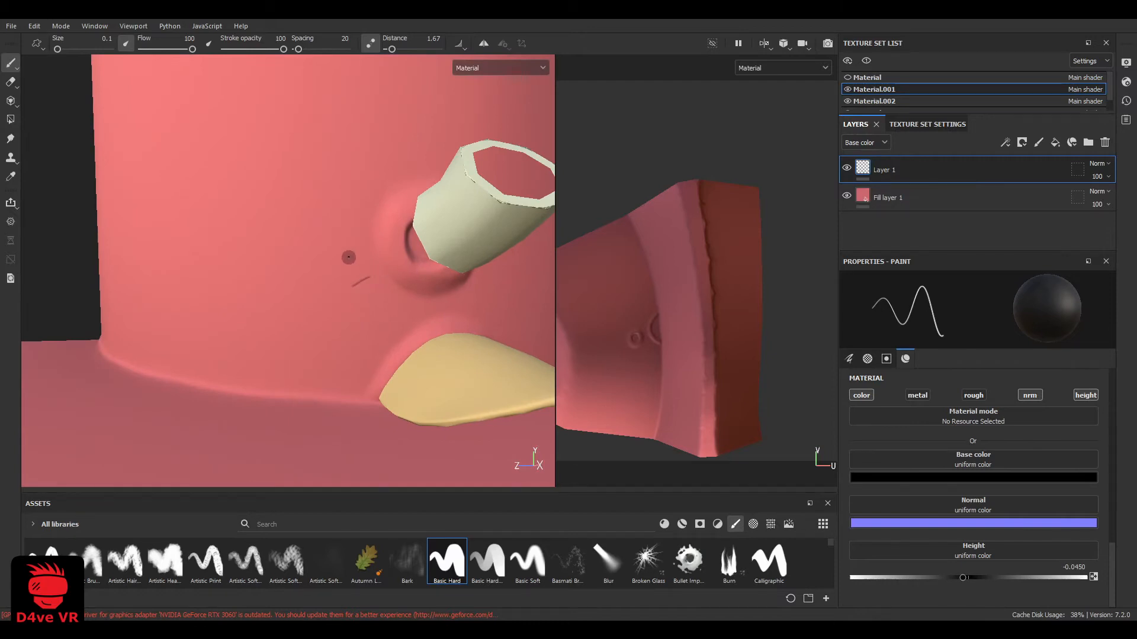
pyautogui.moveTo(353, 239)
pyautogui.mouseDown()
pyautogui.moveTo(313, 239)
pyautogui.moveTo(346, 272)
pyautogui.moveTo(323, 216)
pyautogui.mouseUp()
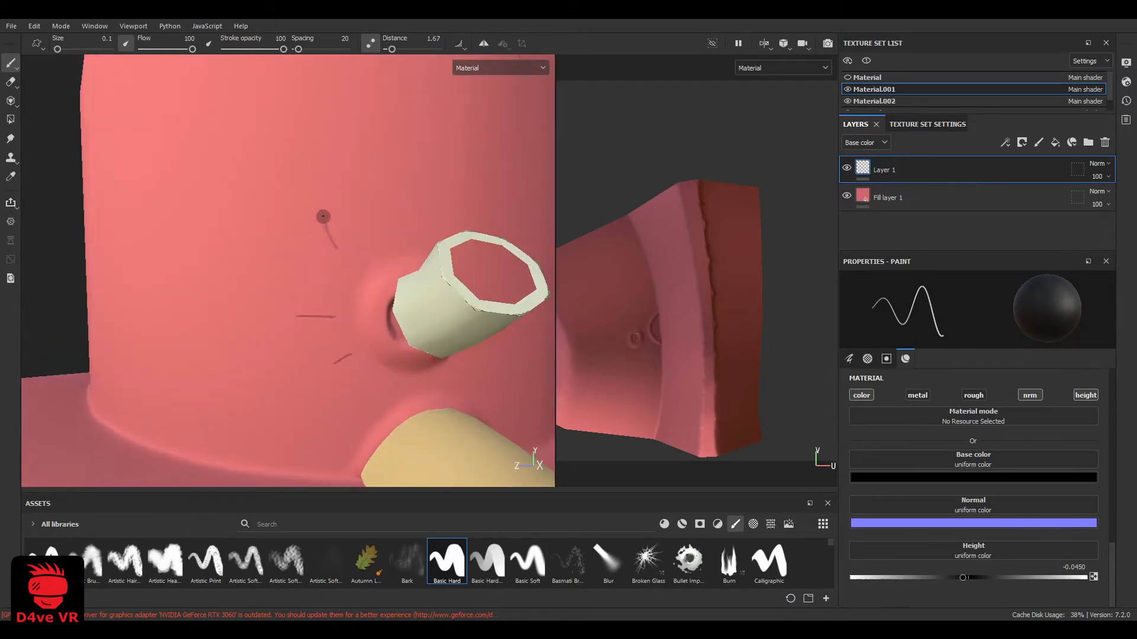
pyautogui.moveTo(352, 265); pyautogui.dragTo(317, 237)
pyautogui.scroll(-3, 320, 240)
pyautogui.keyDown('alt'); pyautogui.moveTo(495, 296); pyautogui.dragTo(429, 312); pyautogui.keyUp('alt')
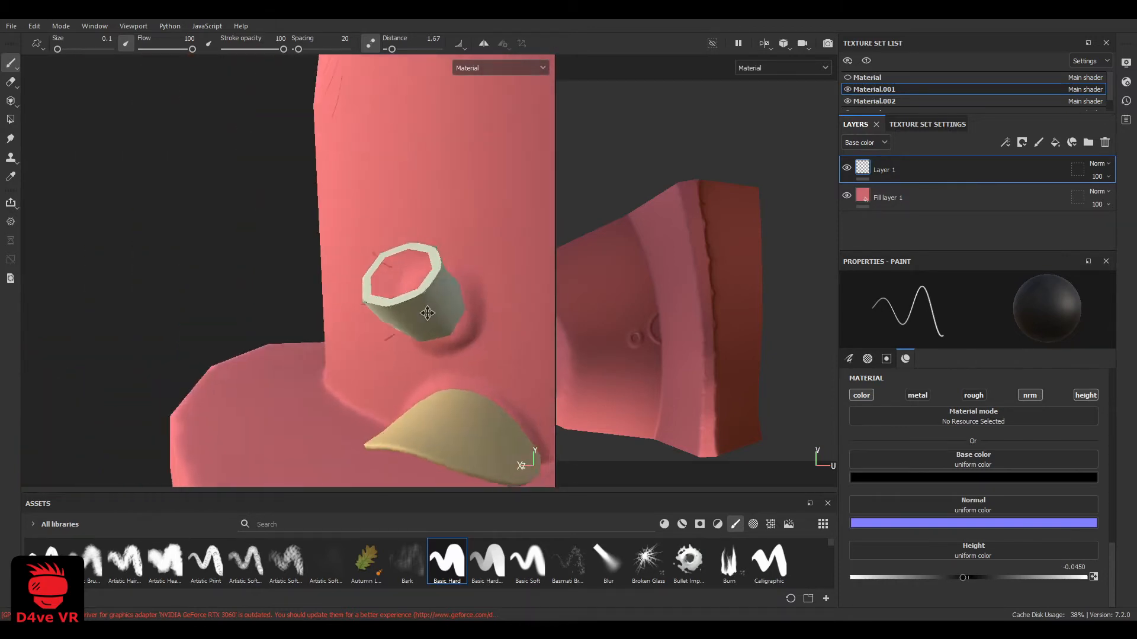
pyautogui.scroll(4, 409, 293)
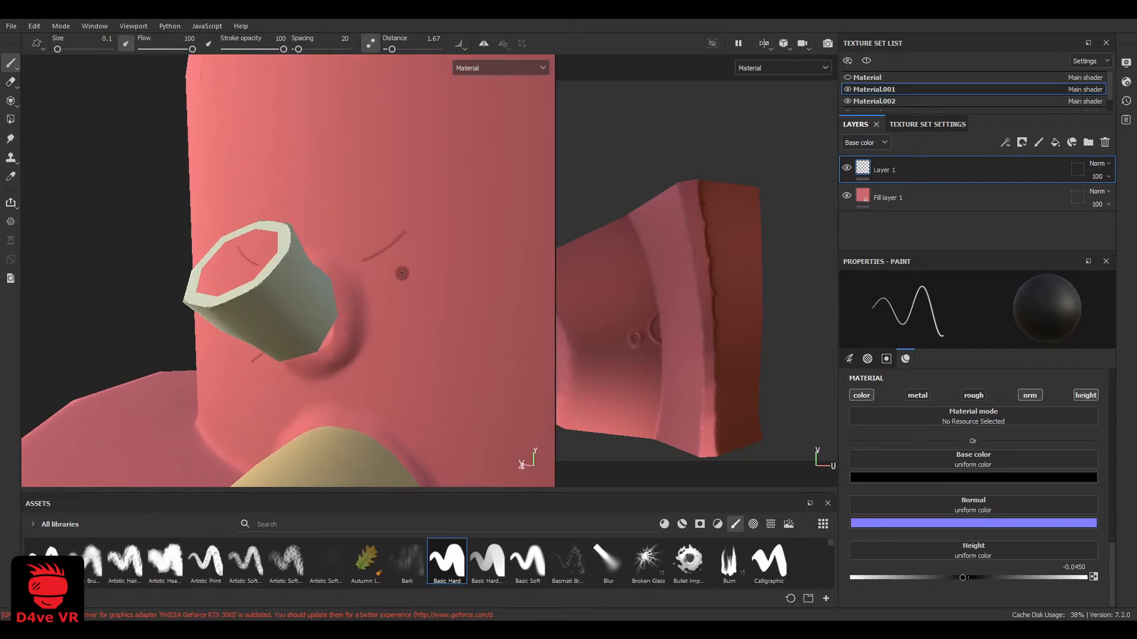
# Paint matching crease lines radiating from the base of the antler band on its rear side
pyautogui.moveTo(378, 317); pyautogui.dragTo(439, 298)
pyautogui.moveTo(380, 357); pyautogui.dragTo(444, 361)
pyautogui.keyDown('alt'); pyautogui.moveTo(386, 374); pyautogui.dragTo(461, 352); pyautogui.keyUp('alt')
pyautogui.scroll(-4, 360, 345)
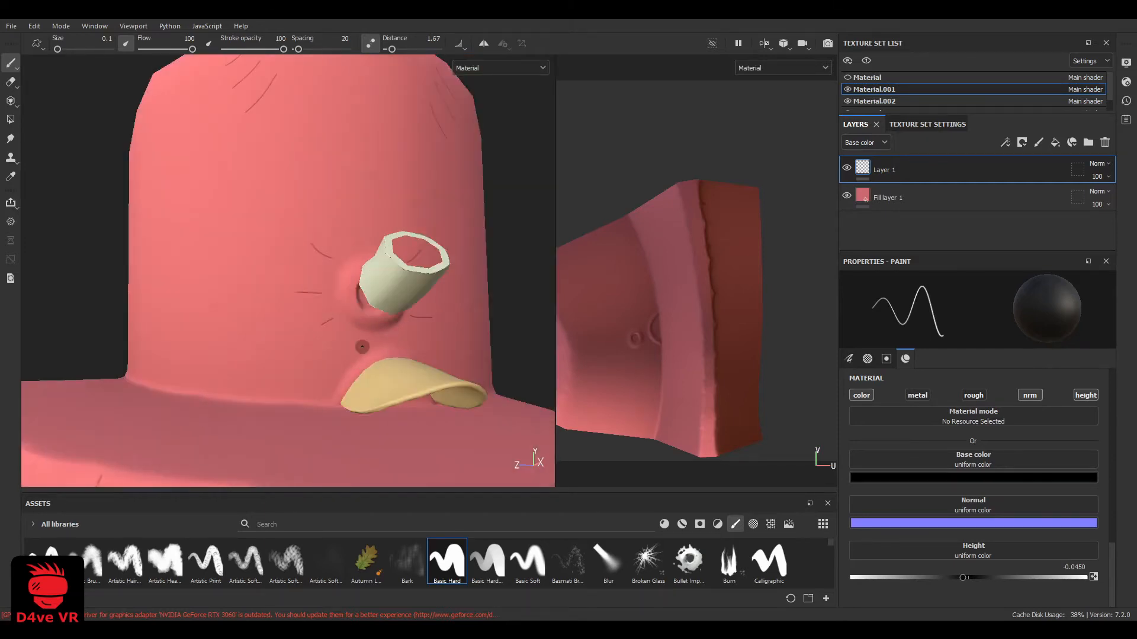
pyautogui.moveTo(360, 346)
pyautogui.keyDown('alt'); pyautogui.mouseDown()
pyautogui.moveTo(353, 386)
pyautogui.moveTo(327, 322)
pyautogui.mouseUp(); pyautogui.keyUp('alt')
pyautogui.scroll(3, 327, 323)
pyautogui.keyDown('alt'); pyautogui.moveTo(328, 322); pyautogui.dragTo(289, 353, button='middle'); pyautogui.keyUp('alt')
# Turn off Lazy Mouse for the Eraser and soften the outer ends of the crease lines around the antler band
pyautogui.click(11, 82)
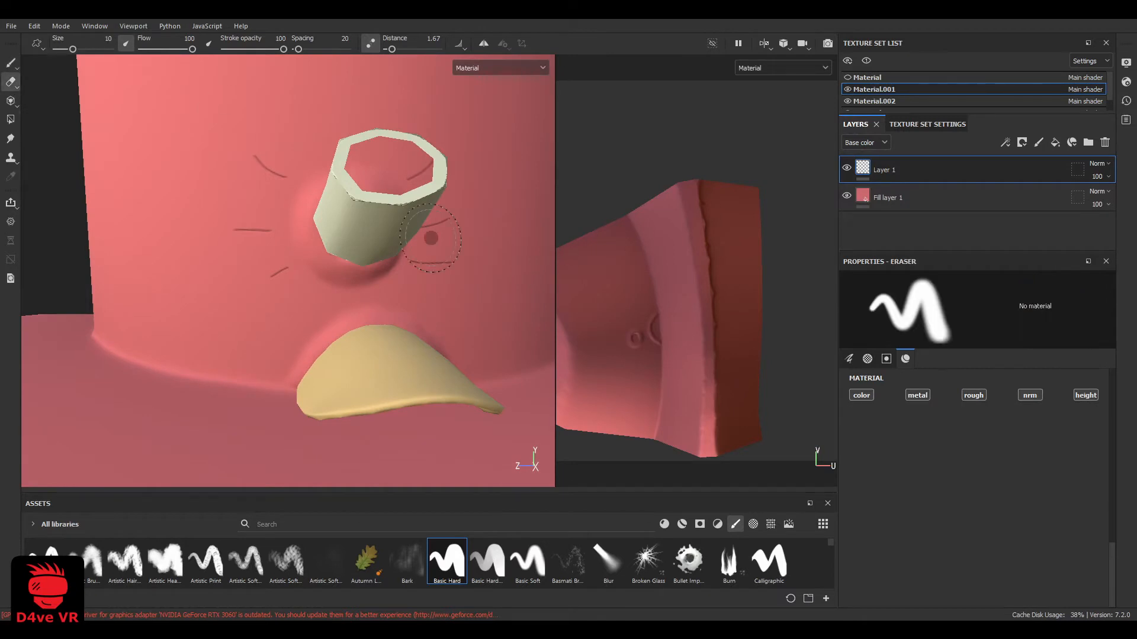
pyautogui.click(370, 43)
pyautogui.scroll(1, 457, 259)
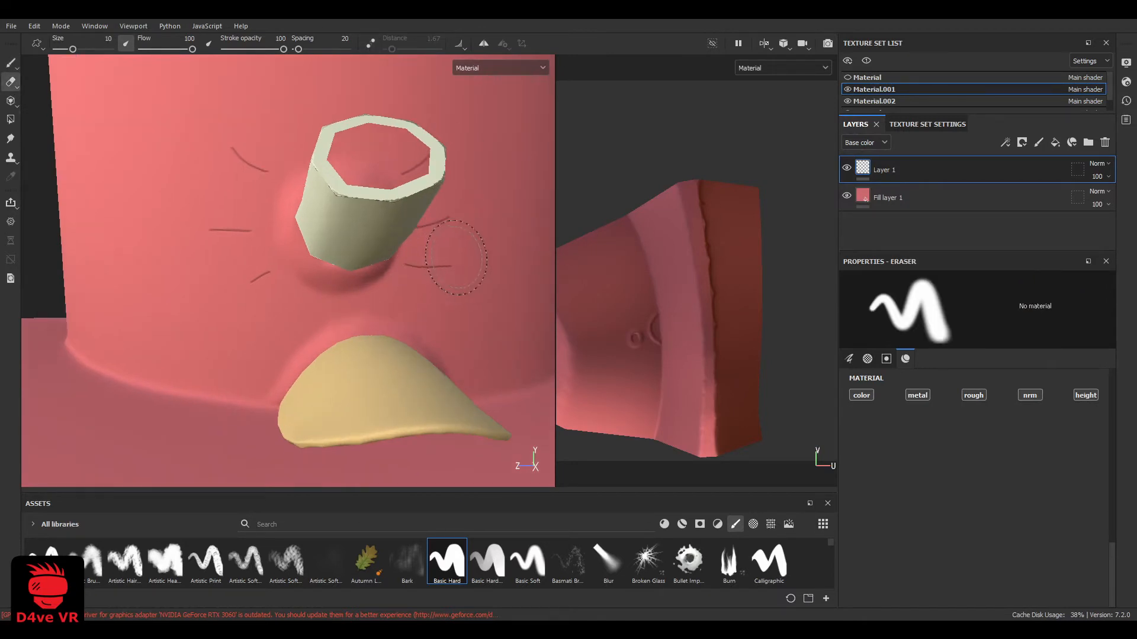
pyautogui.keyDown('alt'); pyautogui.moveTo(459, 254); pyautogui.dragTo(445, 139); pyautogui.keyUp('alt')
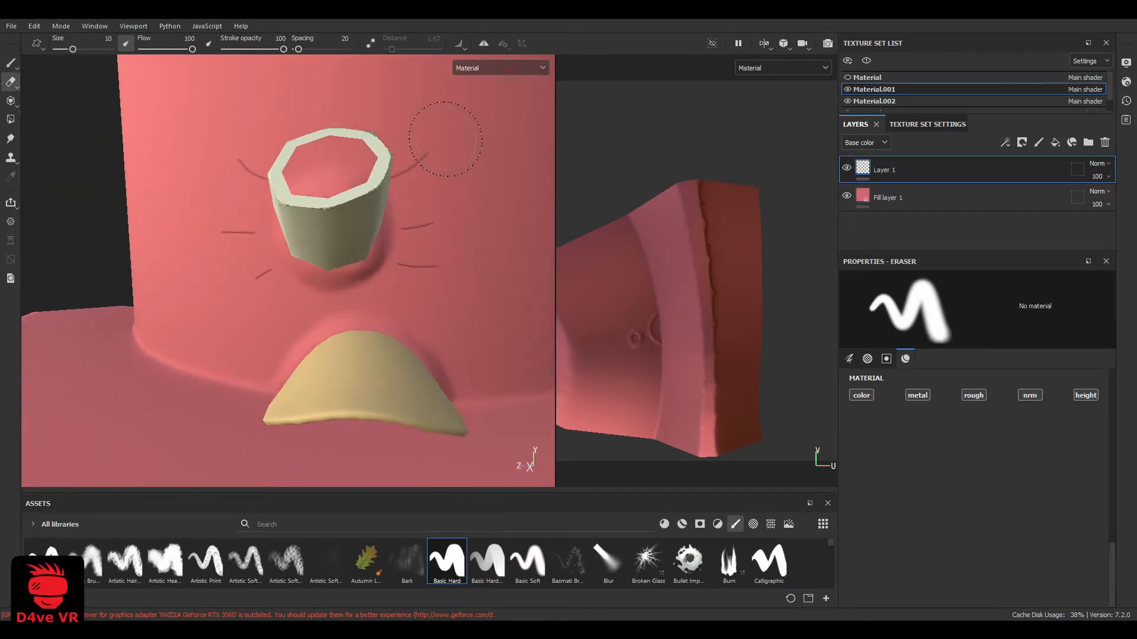
pyautogui.keyDown('alt'); pyautogui.moveTo(304, 144); pyautogui.dragTo(221, 152); pyautogui.keyUp('alt')
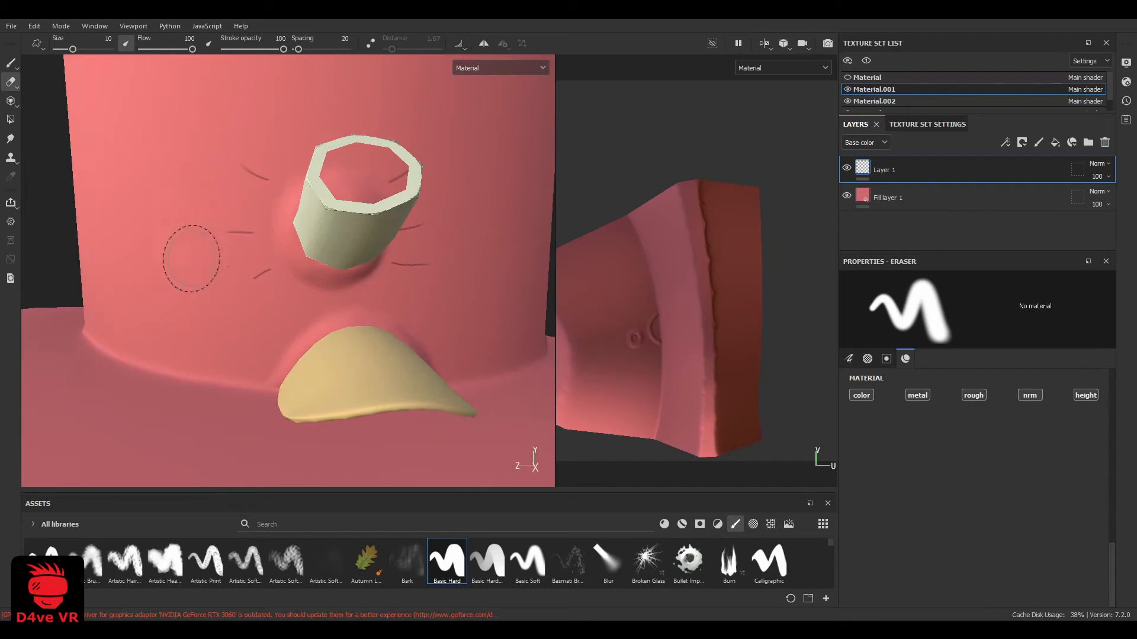
# Return to the size 0.1 paint brush with Lazy Mouse on and paint crease lines around the base of the ear
pyautogui.press('1')
pyautogui.scroll(3, 278, 322)
pyautogui.click(370, 43)
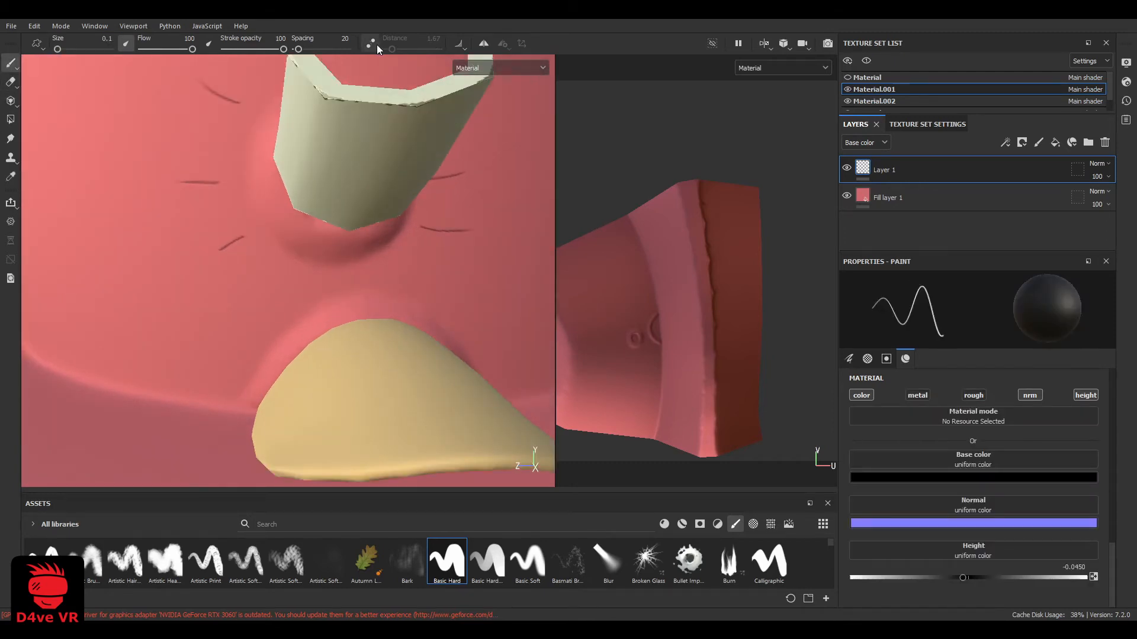
pyautogui.moveTo(212, 339)
pyautogui.mouseDown()
pyautogui.moveTo(230, 352)
pyautogui.moveTo(205, 330)
pyautogui.moveTo(248, 295)
pyautogui.mouseUp()
pyautogui.keyDown('alt'); pyautogui.moveTo(316, 288); pyautogui.dragTo(270, 286); pyautogui.keyUp('alt')
pyautogui.moveTo(365, 291)
pyautogui.mouseDown()
pyautogui.moveTo(395, 275)
pyautogui.moveTo(434, 284)
pyautogui.mouseUp()
pyautogui.scroll(-8, 441, 304)
pyautogui.keyDown('alt'); pyautogui.moveTo(243, 281); pyautogui.dragTo(261, 300); pyautogui.keyUp('alt')
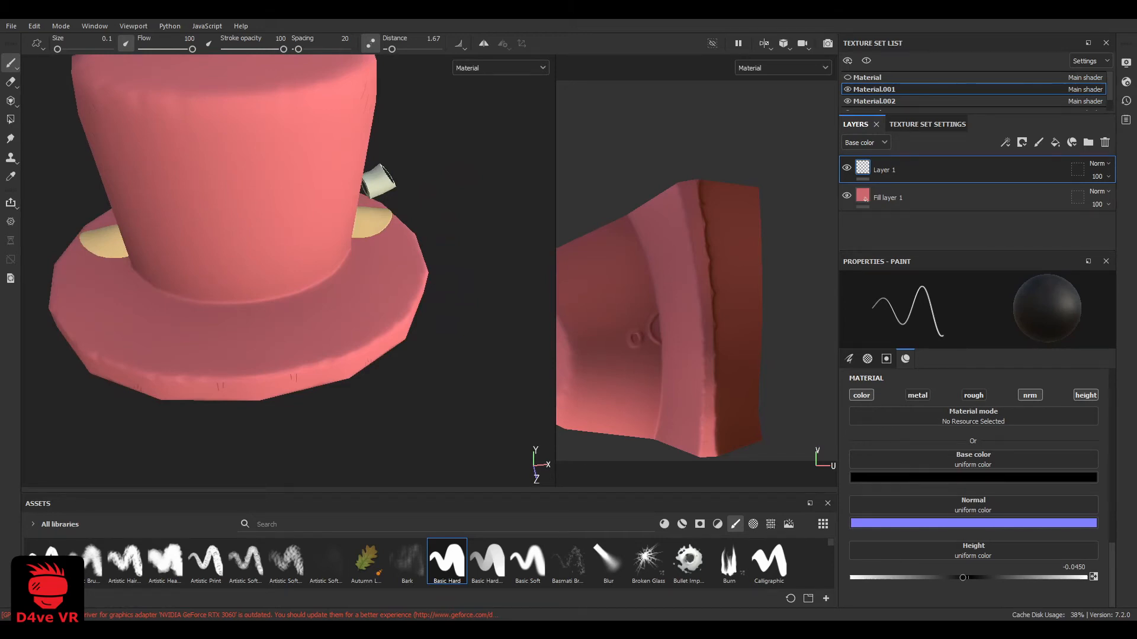
# Paint pairs of short crease lines on the top of the brim at the front, near its outer edge and the crown base
pyautogui.scroll(-3, 290, 301)
pyautogui.keyDown('alt'); pyautogui.moveTo(291, 301); pyautogui.dragTo(313, 386, button='middle'); pyautogui.keyUp('alt')
pyautogui.scroll(3, 312, 385)
pyautogui.keyDown('alt'); pyautogui.moveTo(312, 385); pyautogui.dragTo(274, 425); pyautogui.keyUp('alt')
pyautogui.keyDown('alt'); pyautogui.moveTo(274, 426); pyautogui.dragTo(285, 361, button='middle'); pyautogui.keyUp('alt')
pyautogui.scroll(3, 284, 354)
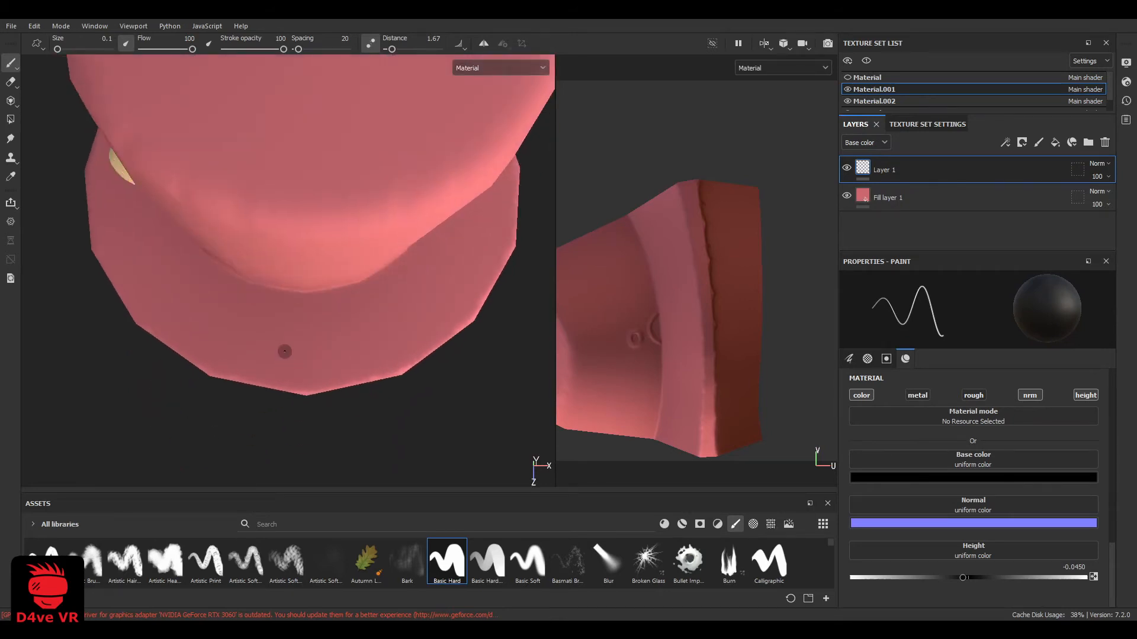
pyautogui.scroll(2, 244, 373)
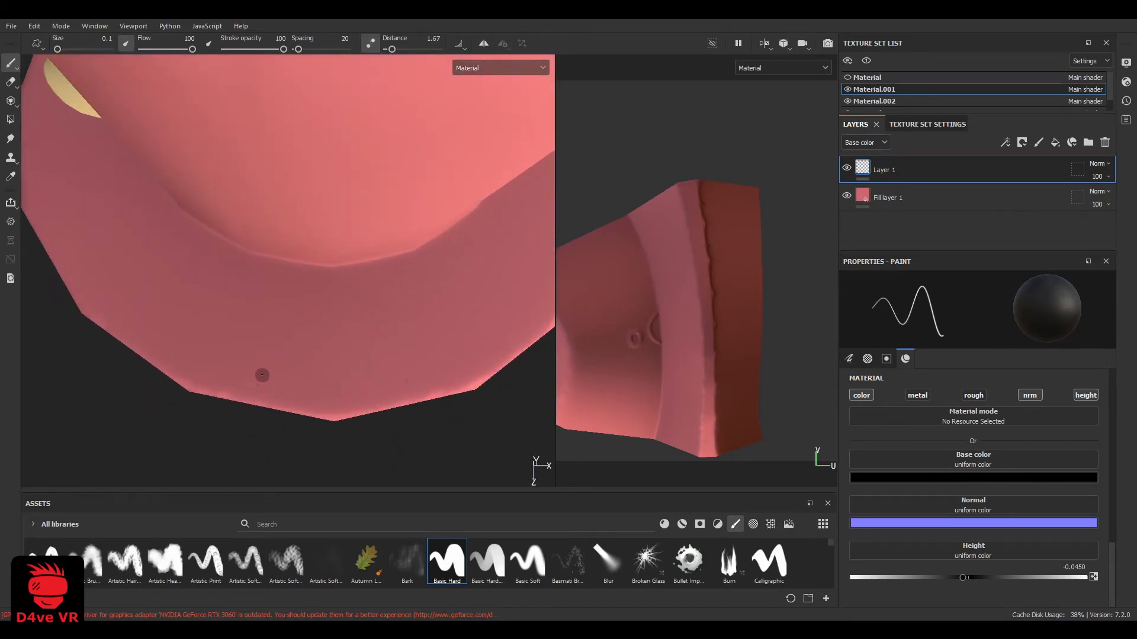
pyautogui.keyDown('alt'); pyautogui.moveTo(239, 360); pyautogui.dragTo(321, 288); pyautogui.keyUp('alt')
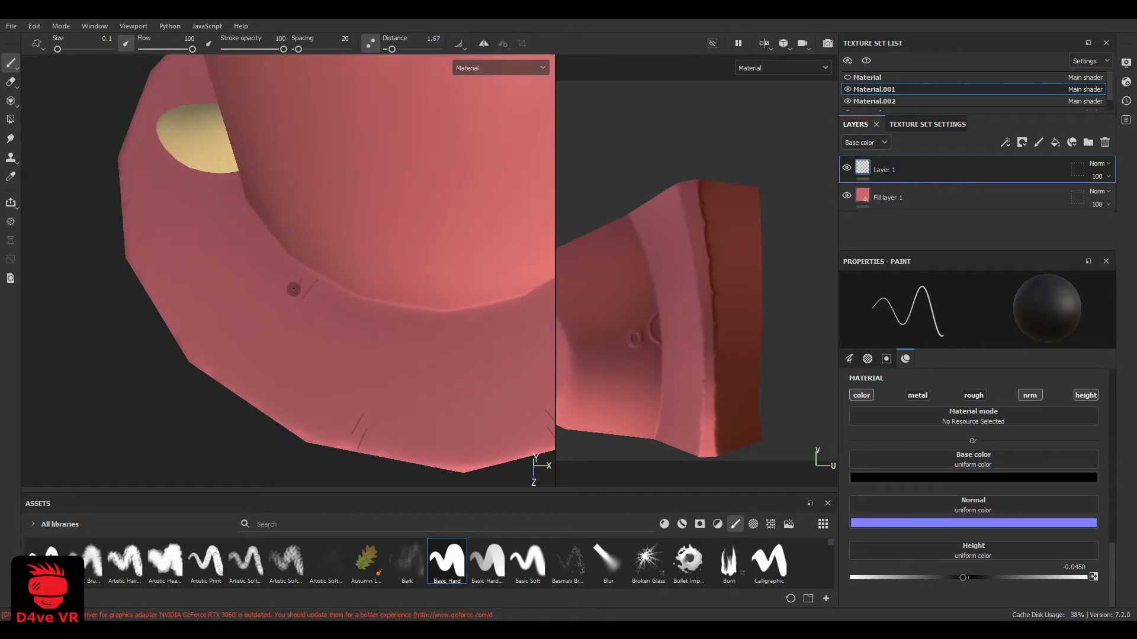
# Continue the short crease lines on the top of the brim around the side and rear of the hat
pyautogui.keyDown('alt'); pyautogui.moveTo(291, 294); pyautogui.dragTo(310, 350); pyautogui.keyUp('alt')
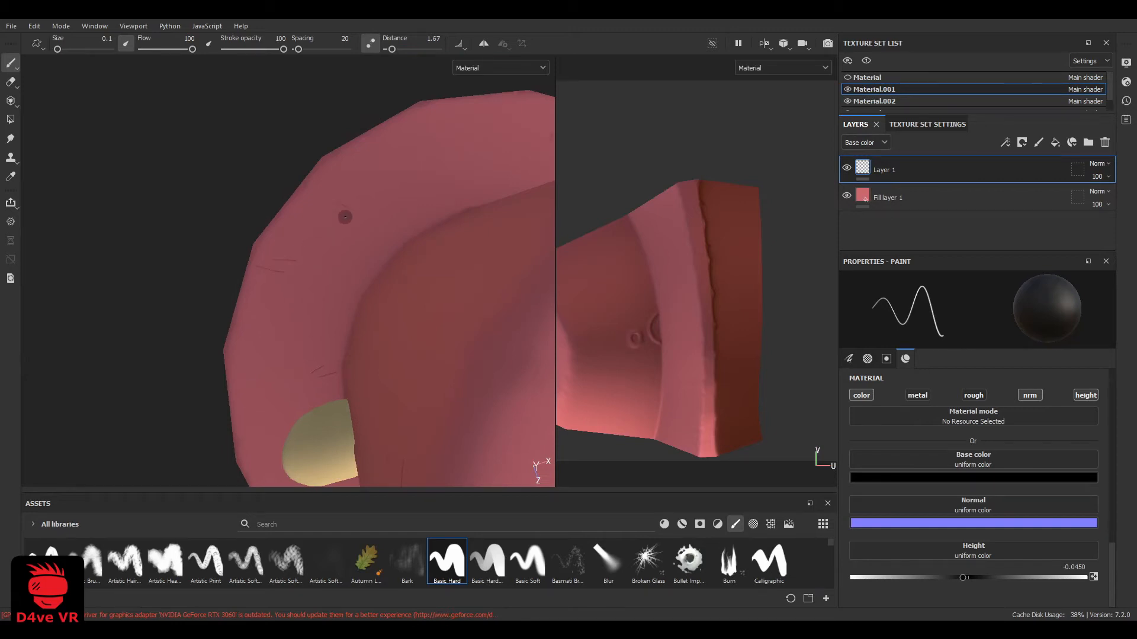
pyautogui.keyDown('alt'); pyautogui.moveTo(344, 217); pyautogui.dragTo(275, 351); pyautogui.keyUp('alt')
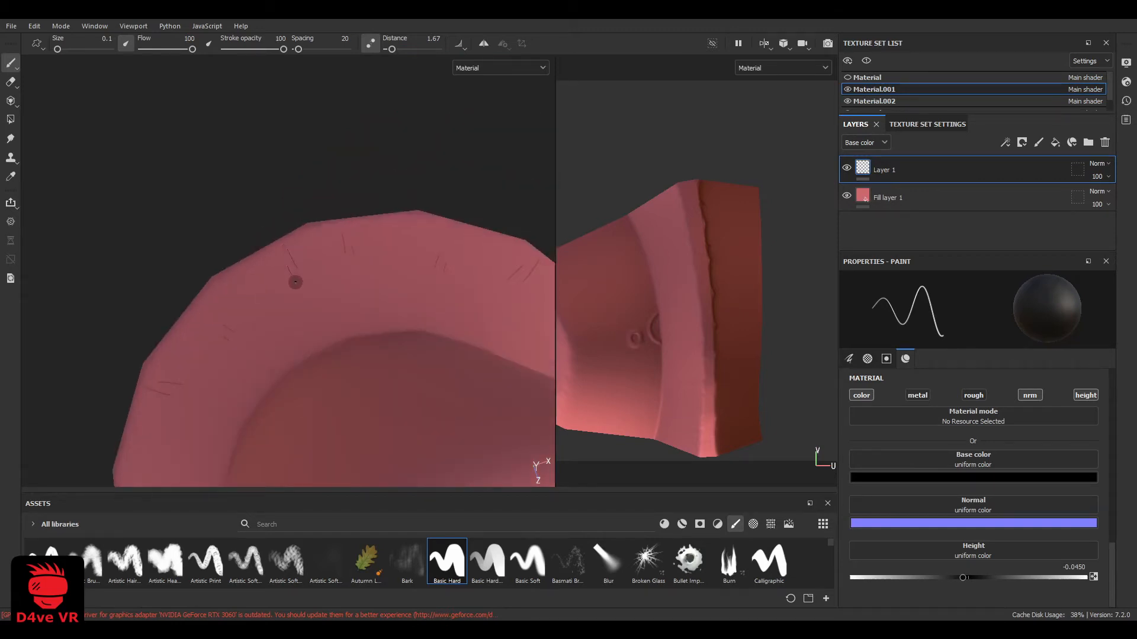
pyautogui.moveTo(296, 282)
pyautogui.keyDown('alt'); pyautogui.mouseDown()
pyautogui.moveTo(328, 328)
pyautogui.moveTo(350, 325)
pyautogui.moveTo(373, 244)
pyautogui.moveTo(347, 247)
pyautogui.moveTo(373, 252)
pyautogui.moveTo(380, 238)
pyautogui.moveTo(285, 238)
pyautogui.mouseUp(); pyautogui.keyUp('alt')
# Examine the painted creases on the crown and brim from several sides of the hat
pyautogui.scroll(-3, 373, 244)
pyautogui.scroll(-3, 358, 254)
pyautogui.scroll(3, 349, 256)
pyautogui.scroll(3, 387, 240)
pyautogui.moveTo(387, 240)
pyautogui.keyDown('alt'); pyautogui.mouseDown()
pyautogui.moveTo(345, 236)
pyautogui.moveTo(305, 261)
pyautogui.mouseUp(); pyautogui.keyUp('alt')
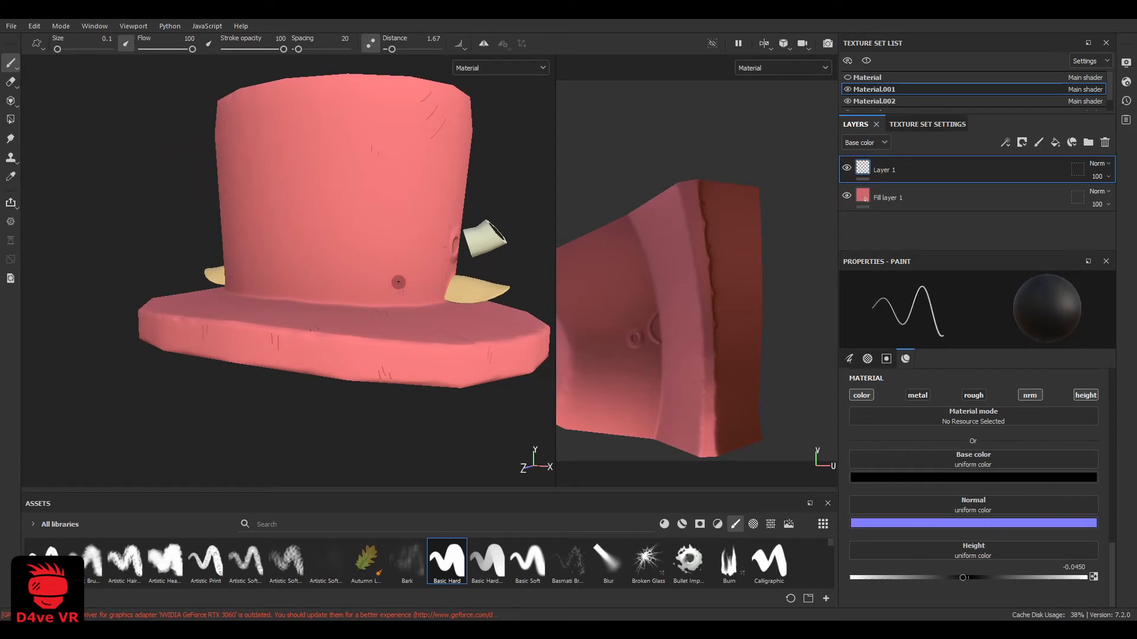
pyautogui.scroll(-3, 389, 223)
pyautogui.keyDown('alt'); pyautogui.moveTo(325, 239); pyautogui.dragTo(343, 233); pyautogui.keyUp('alt')
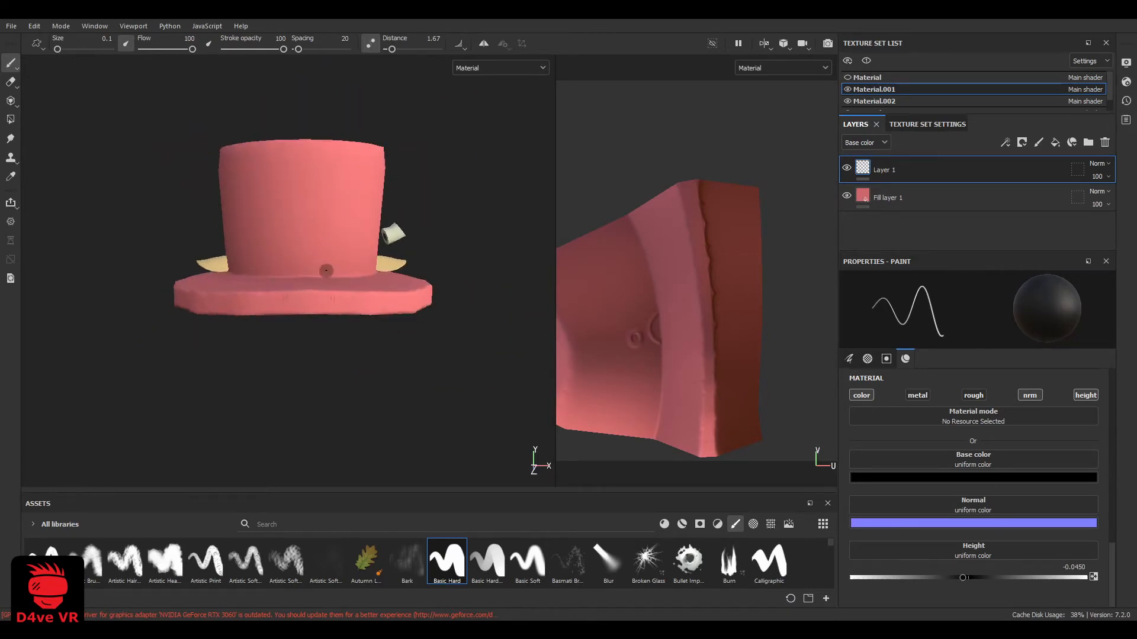
pyautogui.keyDown('alt'); pyautogui.moveTo(325, 270); pyautogui.dragTo(334, 305, button='middle'); pyautogui.keyUp('alt')
pyautogui.keyDown('alt'); pyautogui.moveTo(320, 270); pyautogui.dragTo(363, 260); pyautogui.keyUp('alt')
# Add a new paint layer above the crease layer and set its paint base color to white
pyautogui.click(1039, 143)
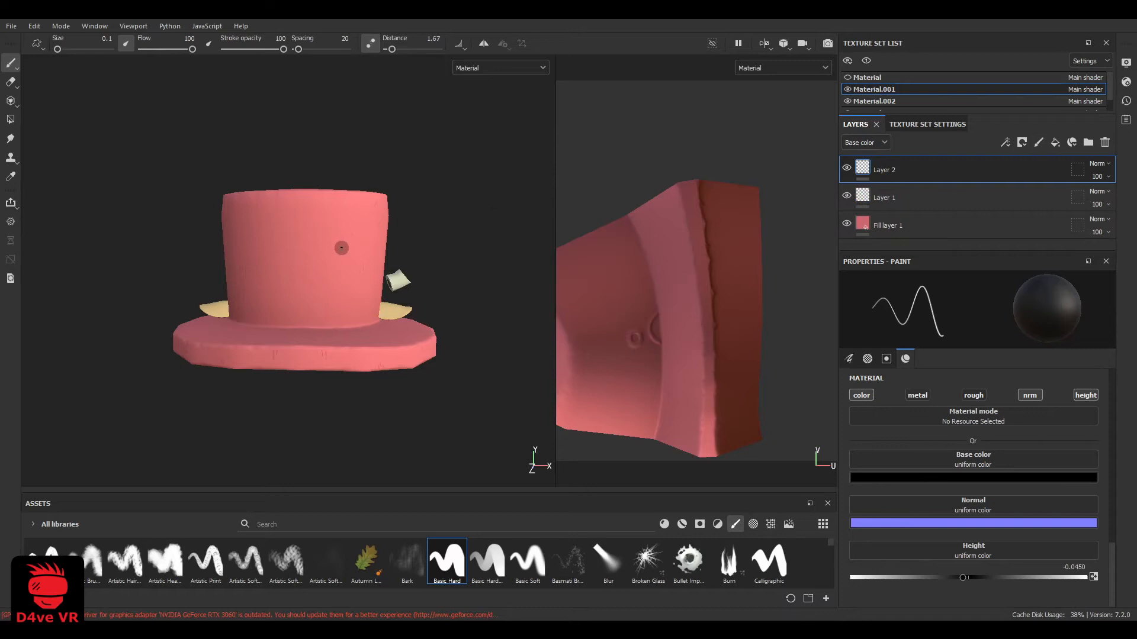
pyautogui.click(943, 476)
pyautogui.moveTo(930, 492); pyautogui.dragTo(914, 478)
pyautogui.moveTo(277, 253); pyautogui.dragTo(308, 287)
pyautogui.moveTo(327, 253)
pyautogui.mouseDown()
pyautogui.moveTo(289, 291)
pyautogui.moveTo(317, 279)
pyautogui.moveTo(312, 289)
pyautogui.mouseUp()
pyautogui.hotkey('ctrl', 'z')
pyautogui.hotkey('ctrl', 'z')
pyautogui.scroll(3, 289, 291)
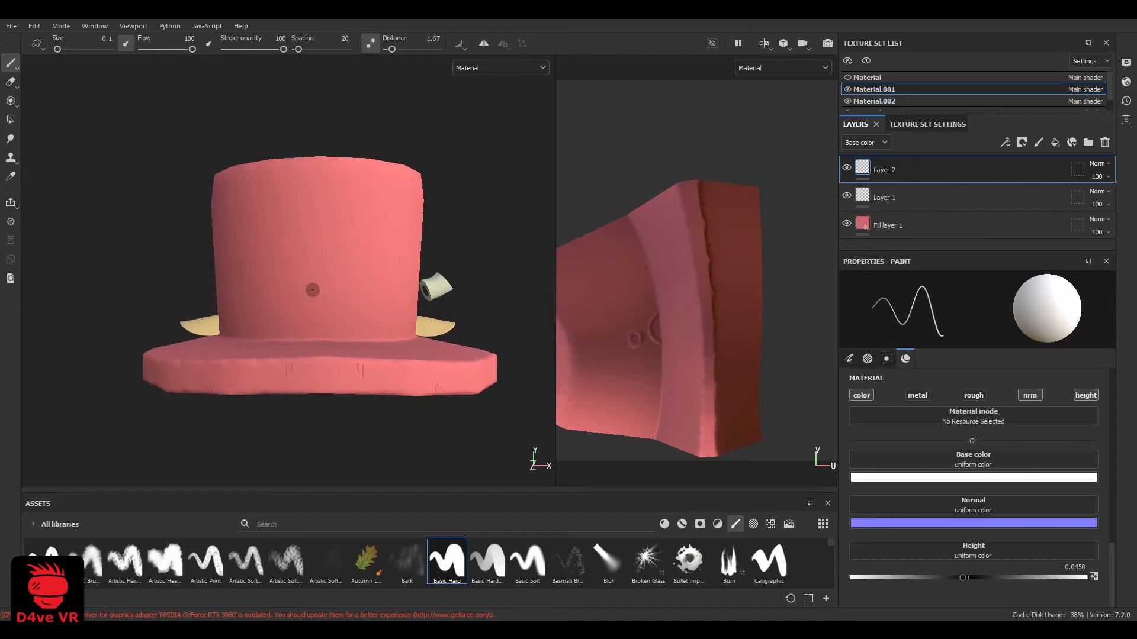
pyautogui.keyDown('ctrl'); pyautogui.moveTo(316, 290); pyautogui.dragTo(332, 277, button='right'); pyautogui.keyUp('ctrl')
pyautogui.moveTo(354, 261); pyautogui.dragTo(310, 300)
pyautogui.hotkey('ctrl', 'z')
pyautogui.keyDown('ctrl'); pyautogui.moveTo(331, 285); pyautogui.dragTo(328, 285, button='right'); pyautogui.keyUp('ctrl')
pyautogui.moveTo(355, 255); pyautogui.dragTo(280, 315)
pyautogui.hotkey('ctrl', 'z')
pyautogui.hotkey('ctrl', 'z')
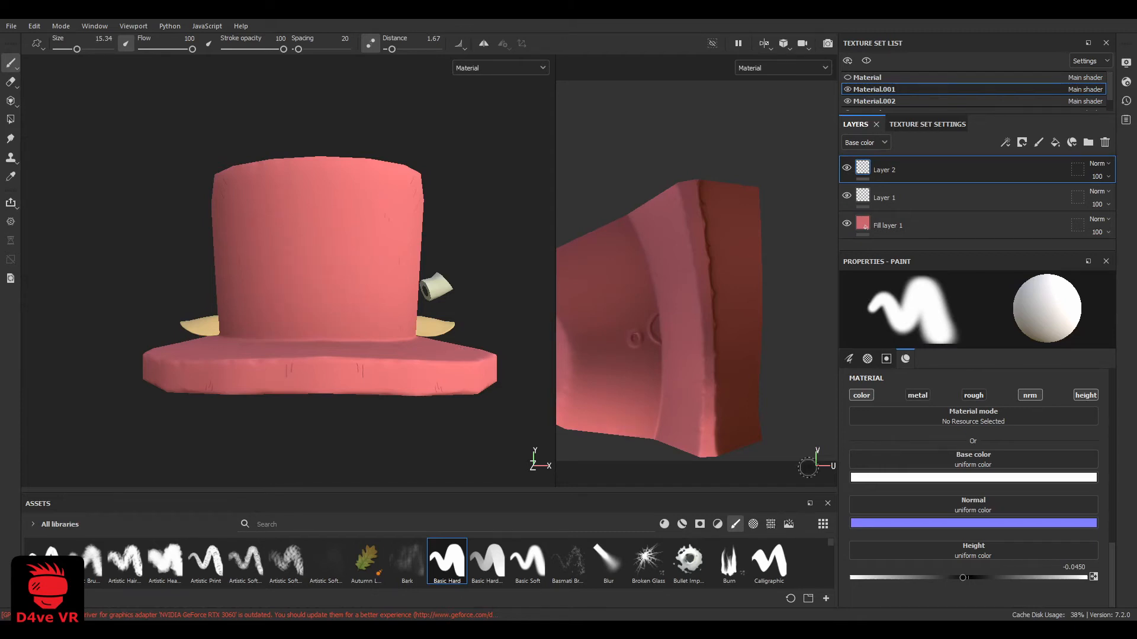
# Make the brush tip square by removing its alpha shape and rotate the tip to an angle of 44
pyautogui.scroll(5, 905, 530)
pyautogui.click(1089, 449)
pyautogui.moveTo(359, 260); pyautogui.dragTo(300, 299)
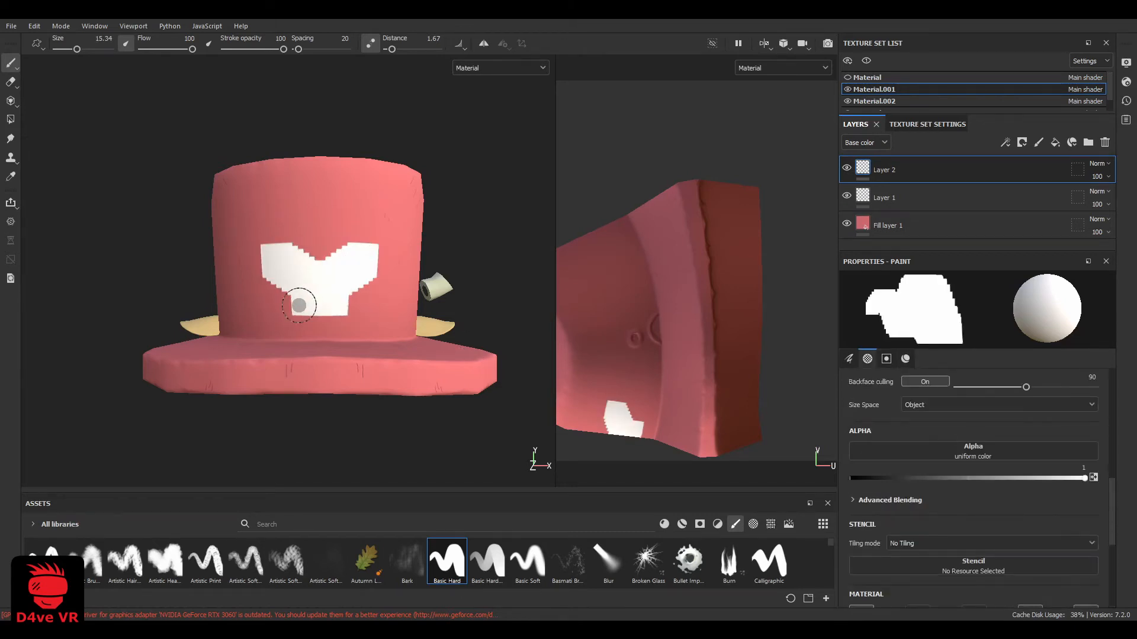
pyautogui.hotkey('ctrl', 'z')
pyautogui.scroll(3, 947, 464)
pyautogui.scroll(3, 971, 457)
pyautogui.moveTo(942, 468)
pyautogui.mouseDown()
pyautogui.moveTo(990, 478)
pyautogui.moveTo(963, 488)
pyautogui.mouseUp()
pyautogui.click(345, 245)
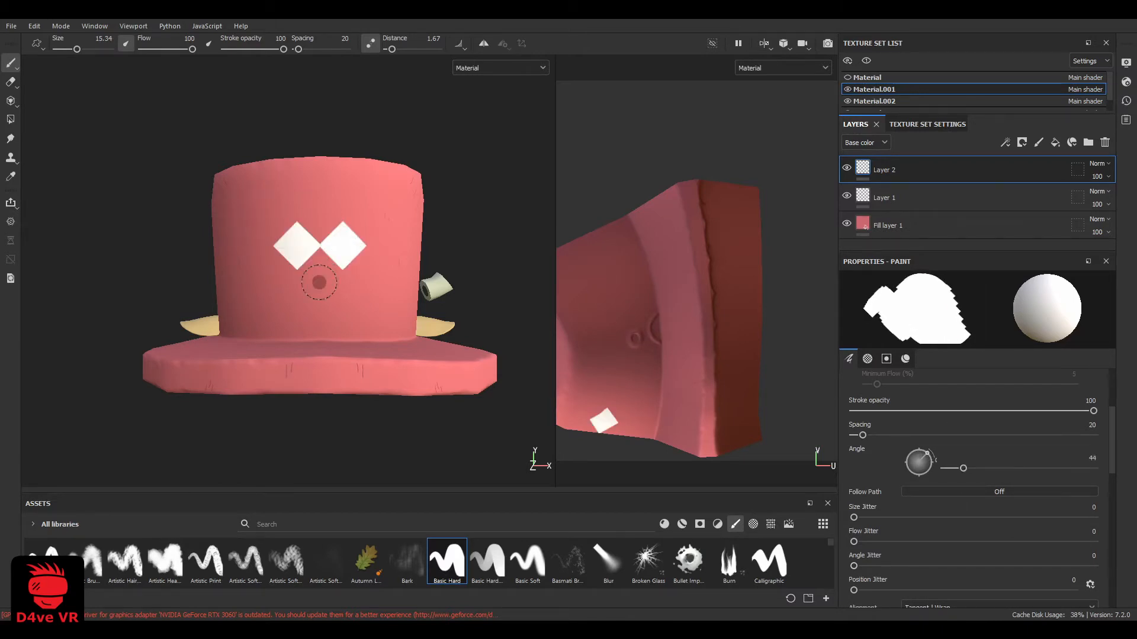
pyautogui.hotkey('ctrl', 'z')
pyautogui.click(355, 248)
pyautogui.keyDown('shift'); pyautogui.click(287, 309); pyautogui.keyUp('shift')
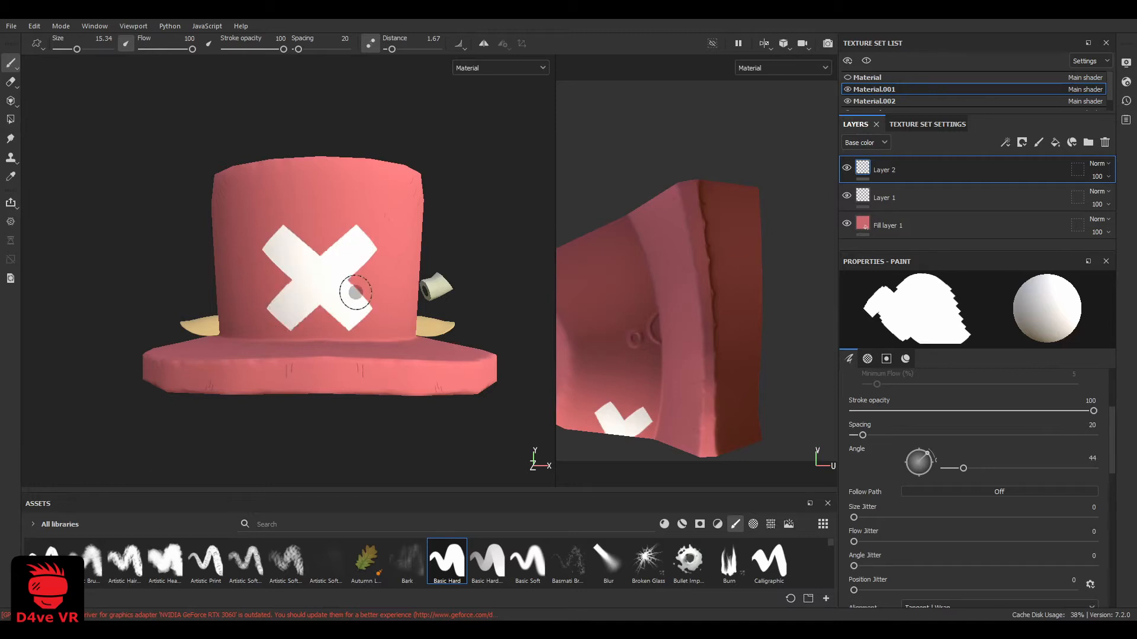
pyautogui.hotkey('ctrl', 'z')
pyautogui.hotkey('ctrl', 'z')
# Reduce the brush size to 11 and paint a white X with two crossed straight strokes on the crown's front
pyautogui.scroll(1, 327, 260)
pyautogui.keyDown('alt'); pyautogui.moveTo(327, 260); pyautogui.dragTo(346, 260, button='middle'); pyautogui.keyUp('alt')
pyautogui.keyDown('ctrl'); pyautogui.moveTo(361, 258); pyautogui.dragTo(350, 259, button='right'); pyautogui.keyUp('ctrl')
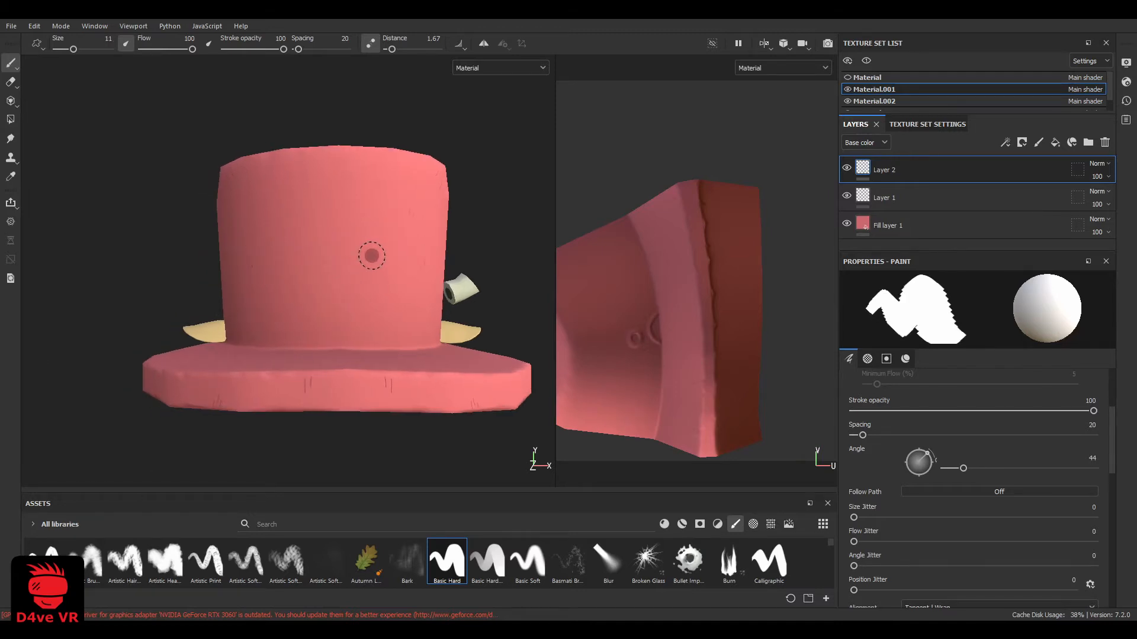
pyautogui.click(373, 255)
pyautogui.keyDown('shift'); pyautogui.click(305, 314); pyautogui.keyUp('shift')
pyautogui.scroll(-2, 367, 280)
pyautogui.scroll(2, 436, 330)
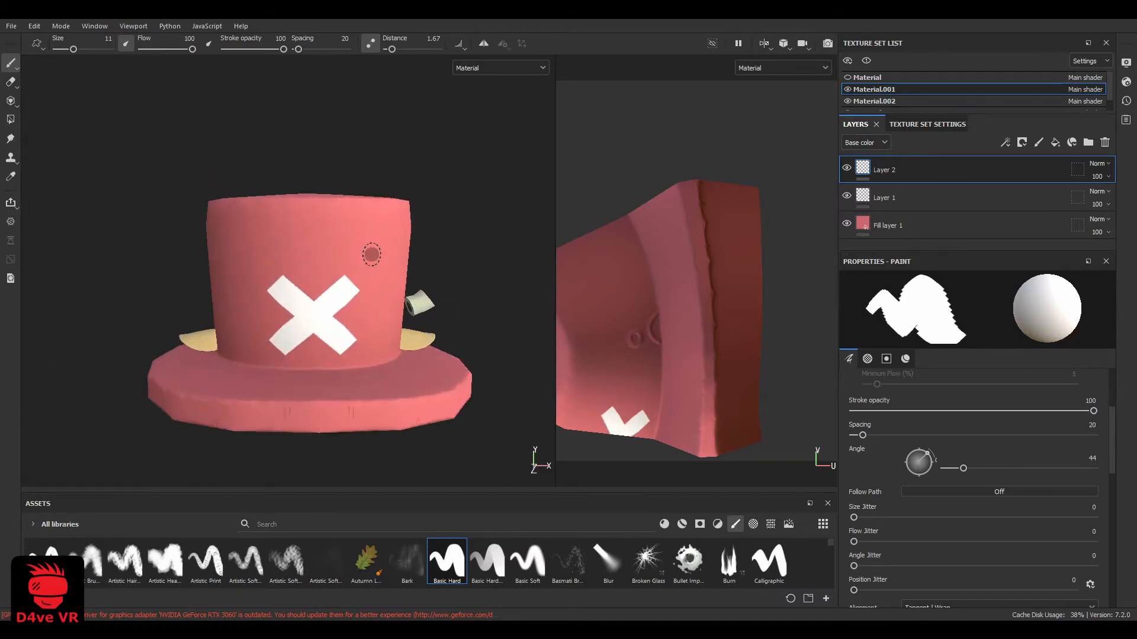
# Undo the flat X, set the brush height to 1 and repaint the X on the crown's front
pyautogui.hotkey('ctrl', 'z')
pyautogui.hotkey('ctrl', 'z')
pyautogui.scroll(-10, 886, 538)
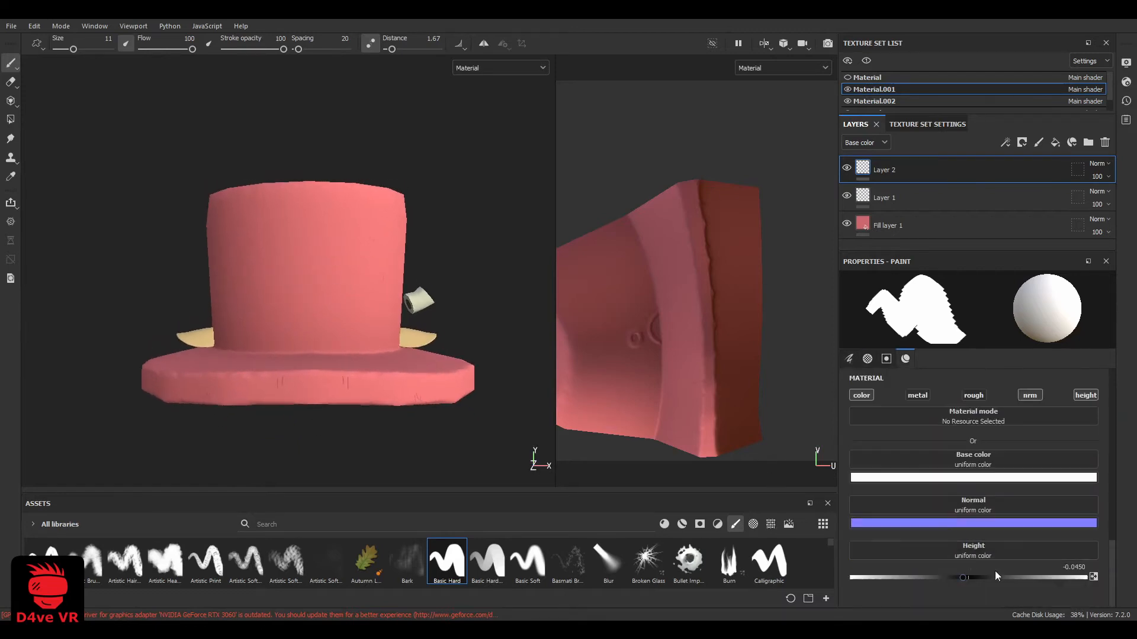
pyautogui.click(334, 276)
pyautogui.keyDown('shift'); pyautogui.click(280, 325); pyautogui.keyUp('shift')
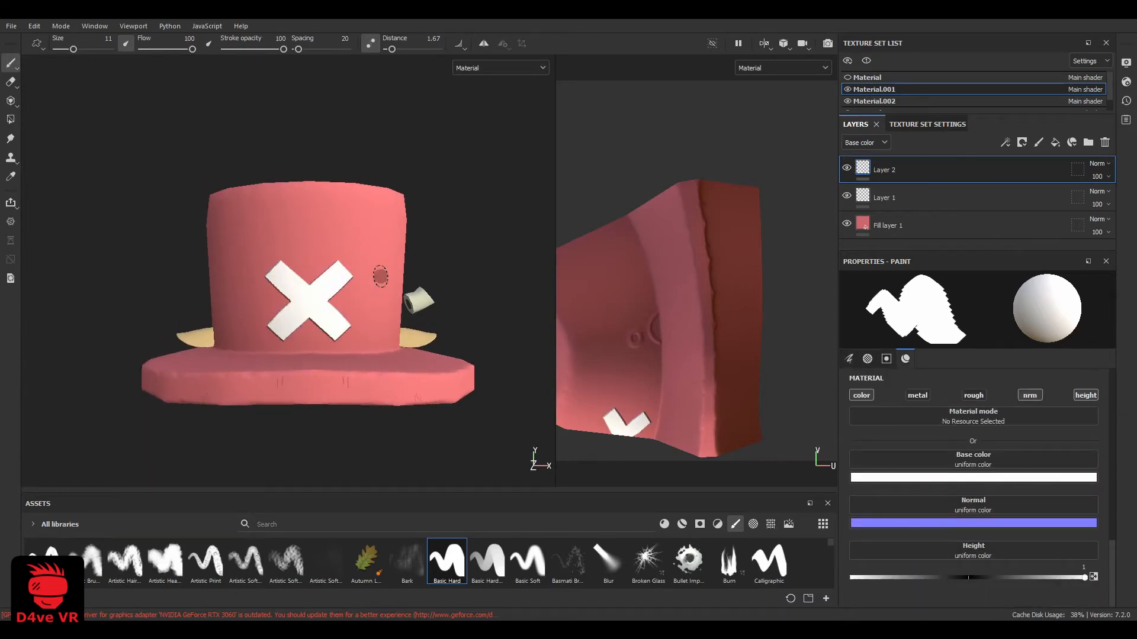
# Undo the raised X after checking its placement and paint it again with two crossed strokes on the crown's front
pyautogui.scroll(-4, 381, 279)
pyautogui.keyDown('alt'); pyautogui.moveTo(331, 302); pyautogui.dragTo(294, 258); pyautogui.keyUp('alt')
pyautogui.keyDown('alt'); pyautogui.moveTo(295, 258); pyautogui.dragTo(195, 242, button='middle'); pyautogui.keyUp('alt')
pyautogui.scroll(4, 195, 243)
pyautogui.moveTo(195, 243)
pyautogui.keyDown('alt'); pyautogui.mouseDown()
pyautogui.moveTo(284, 259)
pyautogui.moveTo(256, 294)
pyautogui.mouseUp(); pyautogui.keyUp('alt')
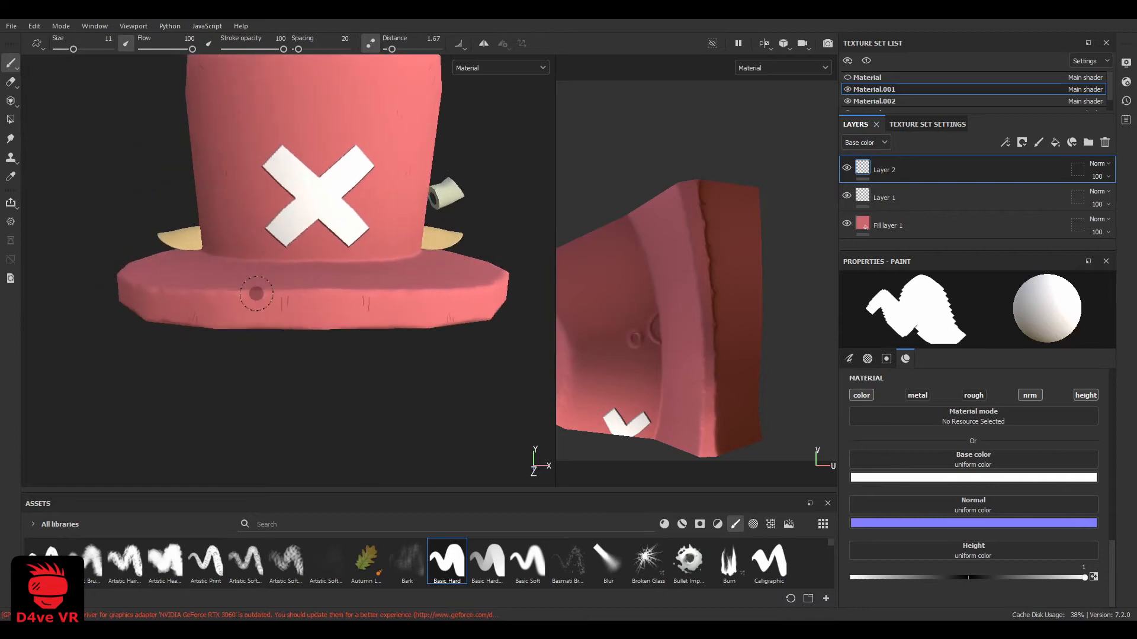
pyautogui.scroll(-1, 256, 294)
pyautogui.scroll(-2, 296, 289)
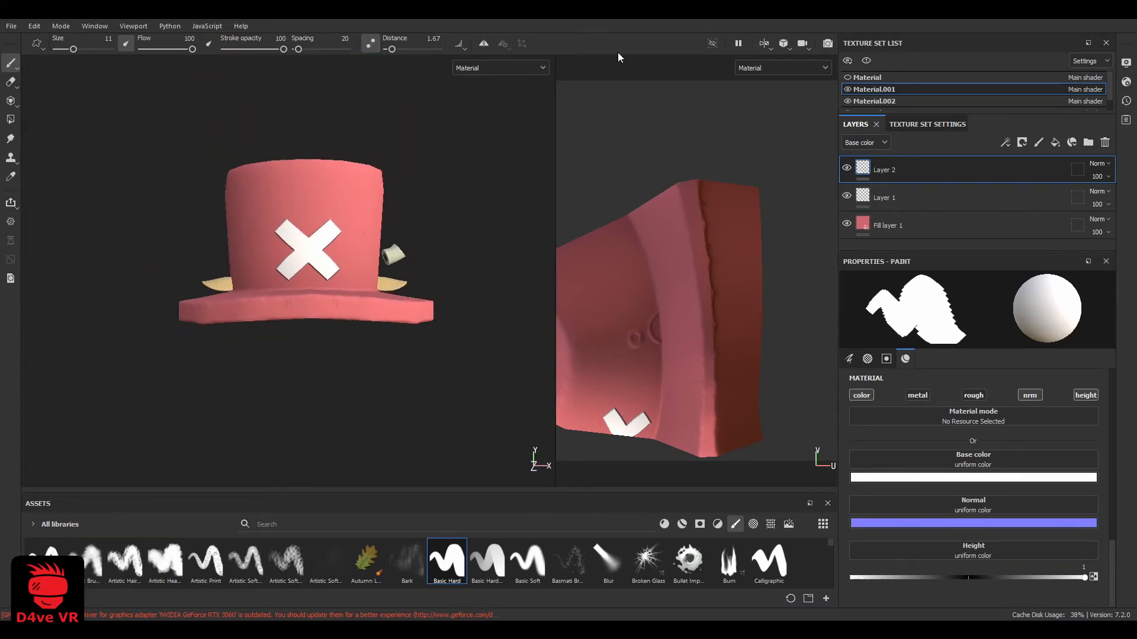
pyautogui.scroll(3, 300, 256)
pyautogui.hotkey('ctrl', 'z')
pyautogui.hotkey('ctrl', 'z')
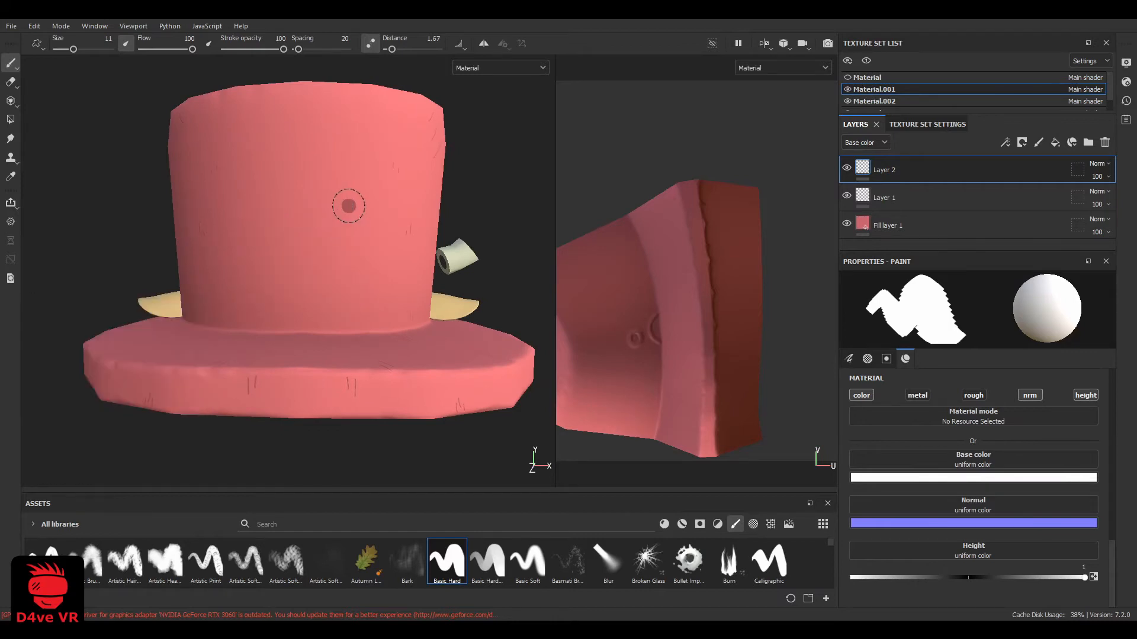
pyautogui.click(349, 205)
pyautogui.keyDown('shift'); pyautogui.click(256, 272); pyautogui.keyUp('shift')
# Show the antlers' texture set, Material, again and make it the active texture set
pyautogui.scroll(-3, 247, 289)
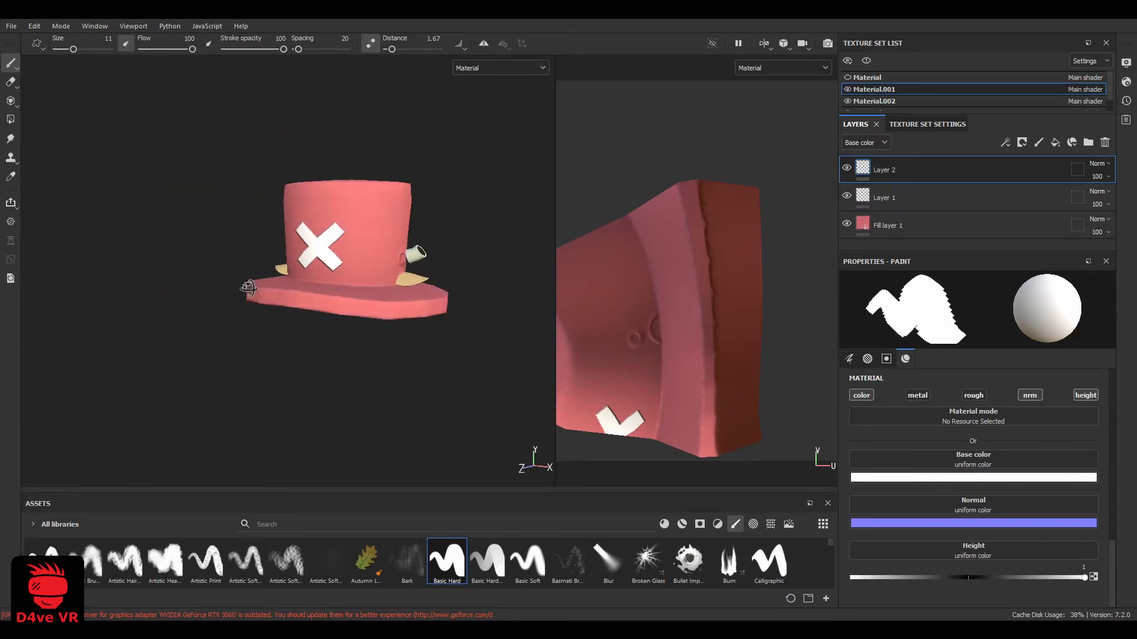
pyautogui.moveTo(248, 288)
pyautogui.keyDown('alt'); pyautogui.mouseDown()
pyautogui.moveTo(368, 296)
pyautogui.moveTo(256, 298)
pyautogui.mouseUp(); pyautogui.keyUp('alt')
pyautogui.scroll(4, 318, 271)
pyautogui.moveTo(318, 272)
pyautogui.keyDown('alt'); pyautogui.mouseDown()
pyautogui.moveTo(206, 252)
pyautogui.moveTo(261, 282)
pyautogui.moveTo(322, 274)
pyautogui.mouseUp(); pyautogui.keyUp('alt')
pyautogui.click(847, 77)
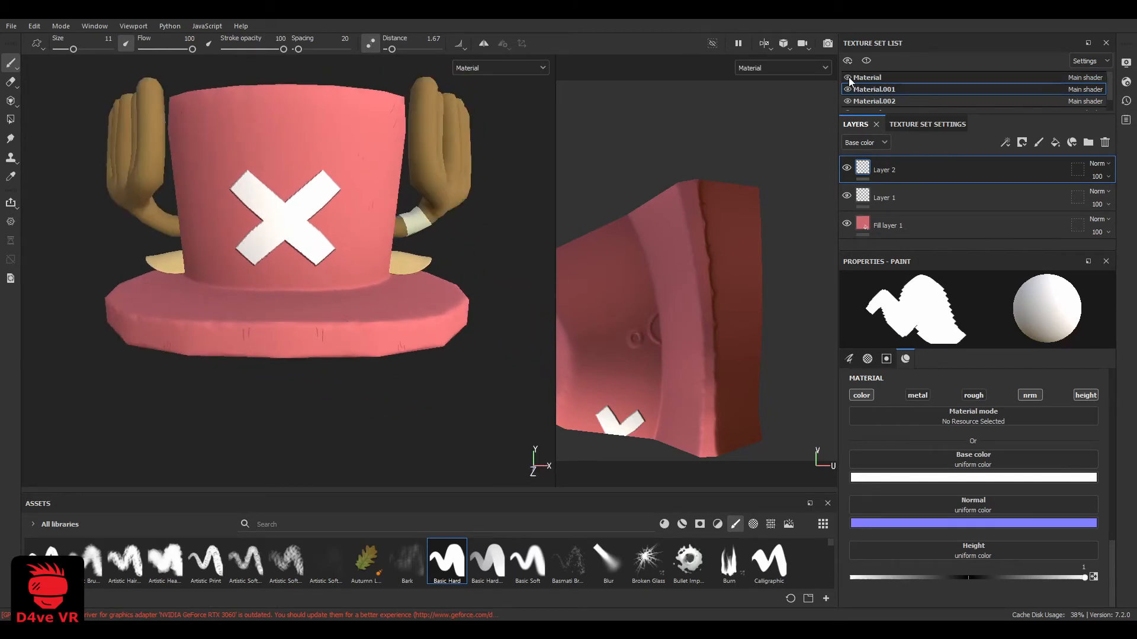
pyautogui.click(888, 78)
# Add a paint layer above the antlers' brown fill layer and set the brush height to -0.0450
pyautogui.keyDown('alt'); pyautogui.moveTo(448, 195); pyautogui.dragTo(351, 201); pyautogui.keyUp('alt')
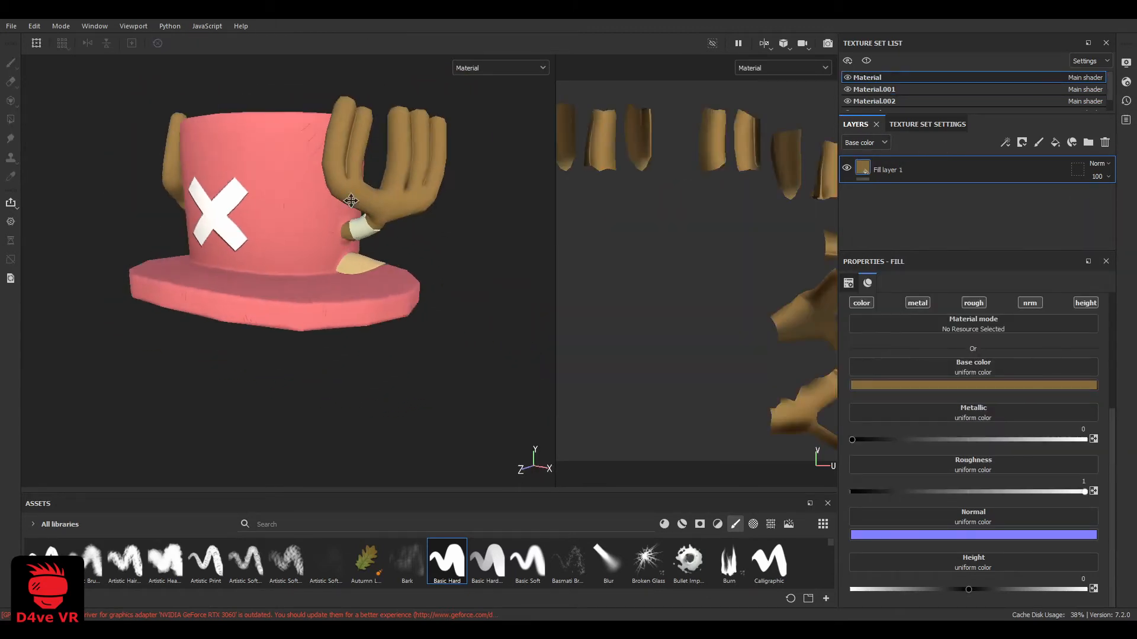
pyautogui.scroll(4, 351, 201)
pyautogui.keyDown('alt'); pyautogui.moveTo(355, 219); pyautogui.dragTo(332, 342, button='middle'); pyautogui.keyUp('alt')
pyautogui.keyDown('alt'); pyautogui.moveTo(496, 209); pyautogui.dragTo(441, 204); pyautogui.keyUp('alt')
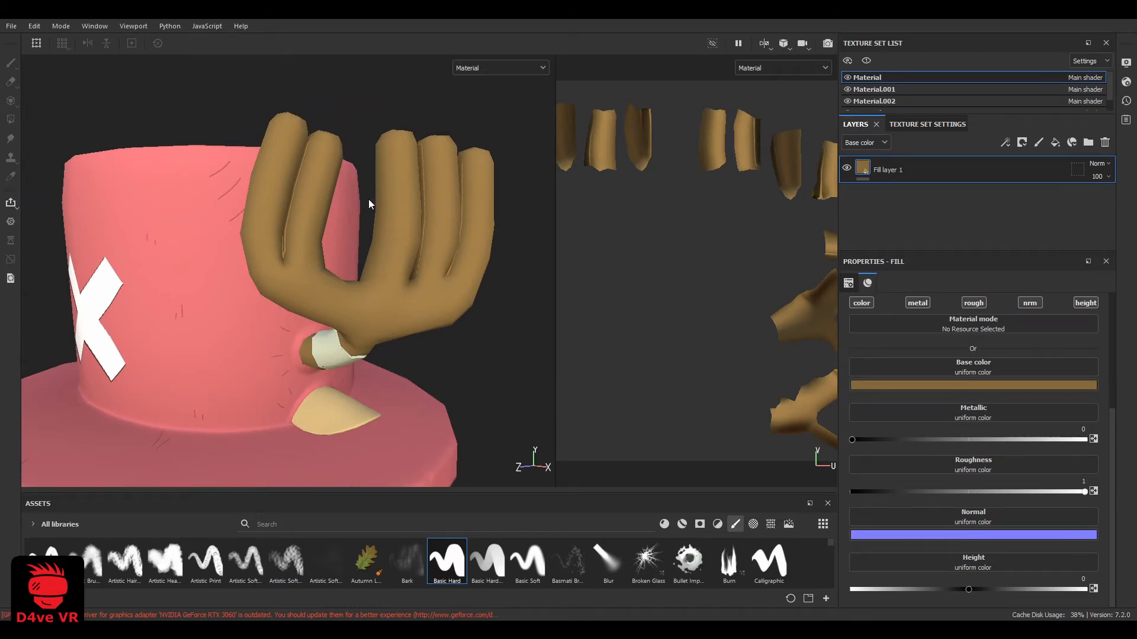
pyautogui.keyDown('alt'); pyautogui.moveTo(368, 203); pyautogui.dragTo(350, 242); pyautogui.keyUp('alt')
pyautogui.click(1039, 142)
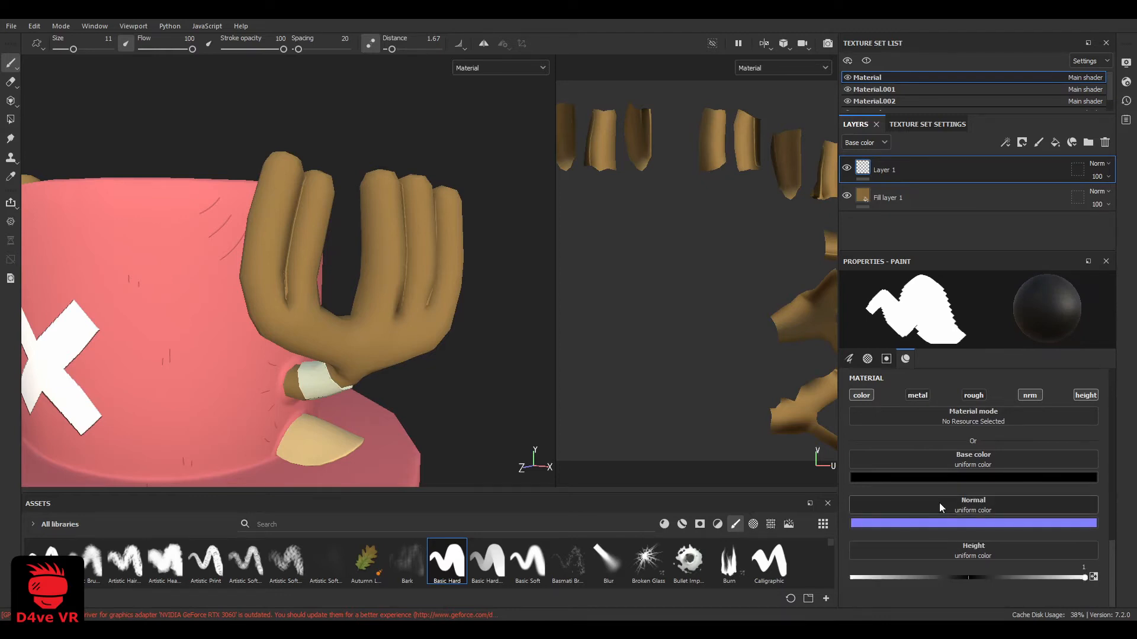
pyautogui.click(962, 577)
# Reduce the brush size to 0.1 for fine antler lines and hide the hat's texture set, Material.001
pyautogui.scroll(3, 272, 187)
pyautogui.keyDown('ctrl'); pyautogui.moveTo(271, 187); pyautogui.dragTo(259, 184, button='right'); pyautogui.keyUp('ctrl')
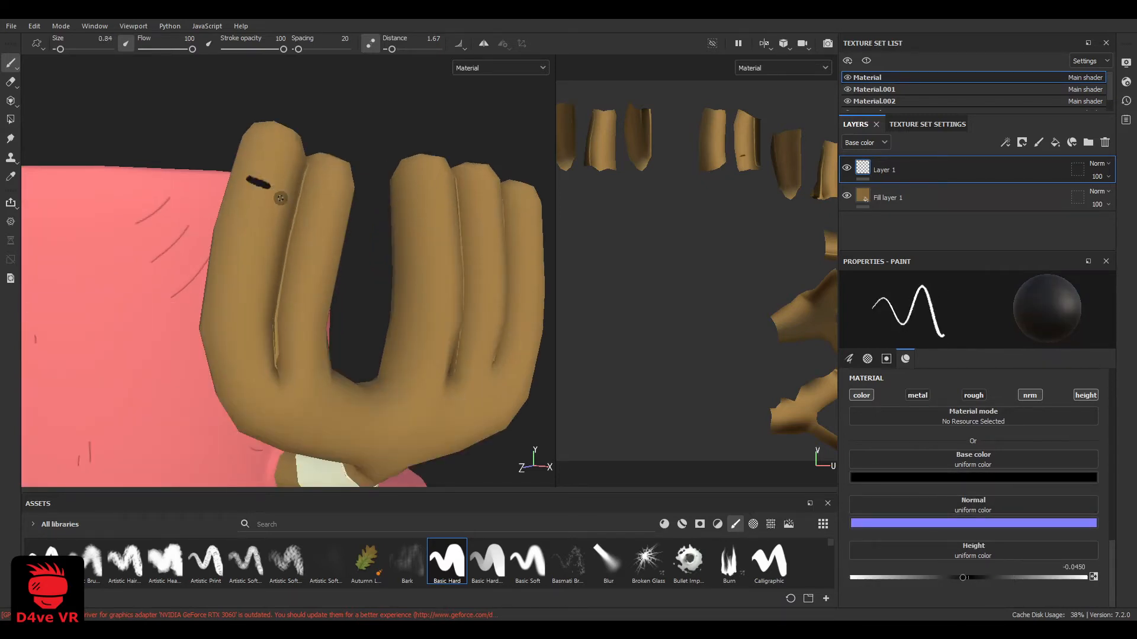
pyautogui.keyDown('alt'); pyautogui.moveTo(271, 230); pyautogui.dragTo(564, 192); pyautogui.keyUp('alt')
pyautogui.click(847, 89)
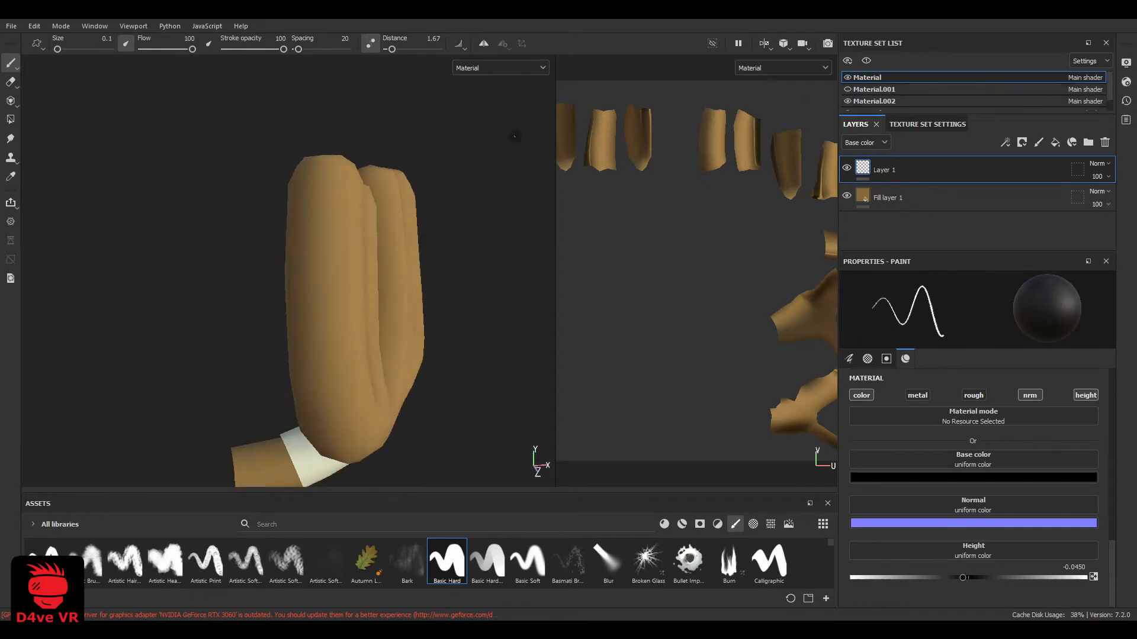
# Paint pairs of short black crease lines across the antler's first prong, from near the tip down to its bend
pyautogui.moveTo(332, 208)
pyautogui.keyDown('alt'); pyautogui.mouseDown()
pyautogui.moveTo(340, 243)
pyautogui.moveTo(318, 231)
pyautogui.moveTo(342, 208)
pyautogui.moveTo(416, 183)
pyautogui.moveTo(317, 229)
pyautogui.moveTo(316, 191)
pyautogui.moveTo(252, 212)
pyautogui.mouseUp(); pyautogui.keyUp('alt')
pyautogui.moveTo(331, 218)
pyautogui.keyDown('alt'); pyautogui.mouseDown()
pyautogui.moveTo(373, 220)
pyautogui.moveTo(262, 213)
pyautogui.moveTo(219, 224)
pyautogui.moveTo(216, 245)
pyautogui.moveTo(302, 215)
pyautogui.mouseUp(); pyautogui.keyUp('alt')
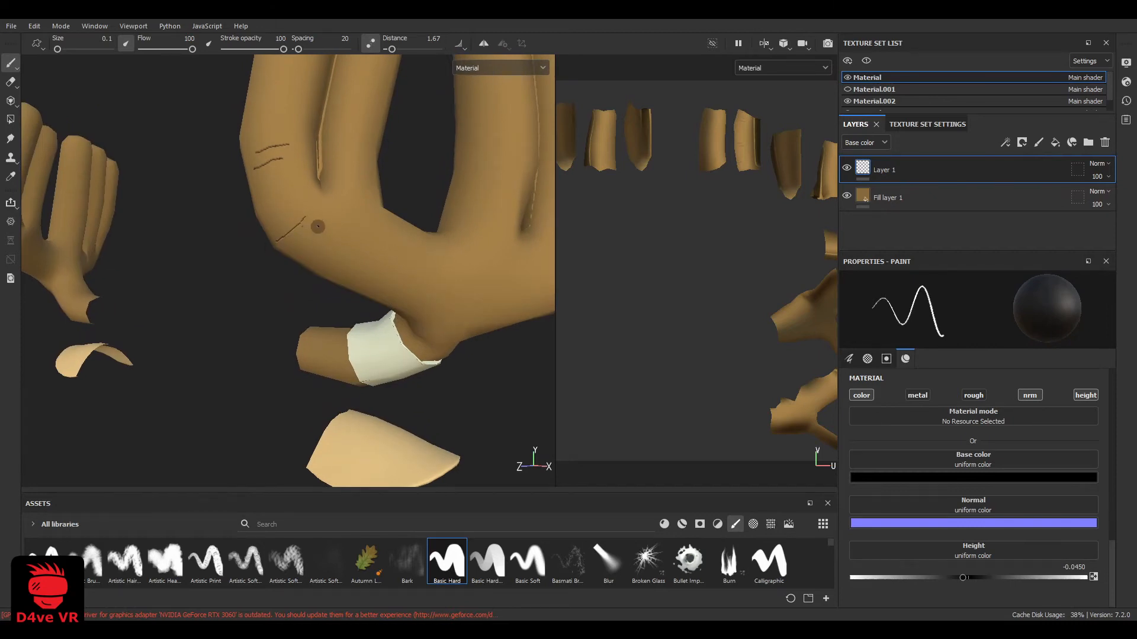
pyautogui.moveTo(279, 261)
pyautogui.keyDown('alt'); pyautogui.mouseDown()
pyautogui.moveTo(325, 198)
pyautogui.moveTo(332, 233)
pyautogui.moveTo(349, 246)
pyautogui.mouseUp(); pyautogui.keyUp('alt')
# Erase unwanted crease marks on the first prong with the size 10 Eraser and paint crease lines around its other side
pyautogui.click(10, 82)
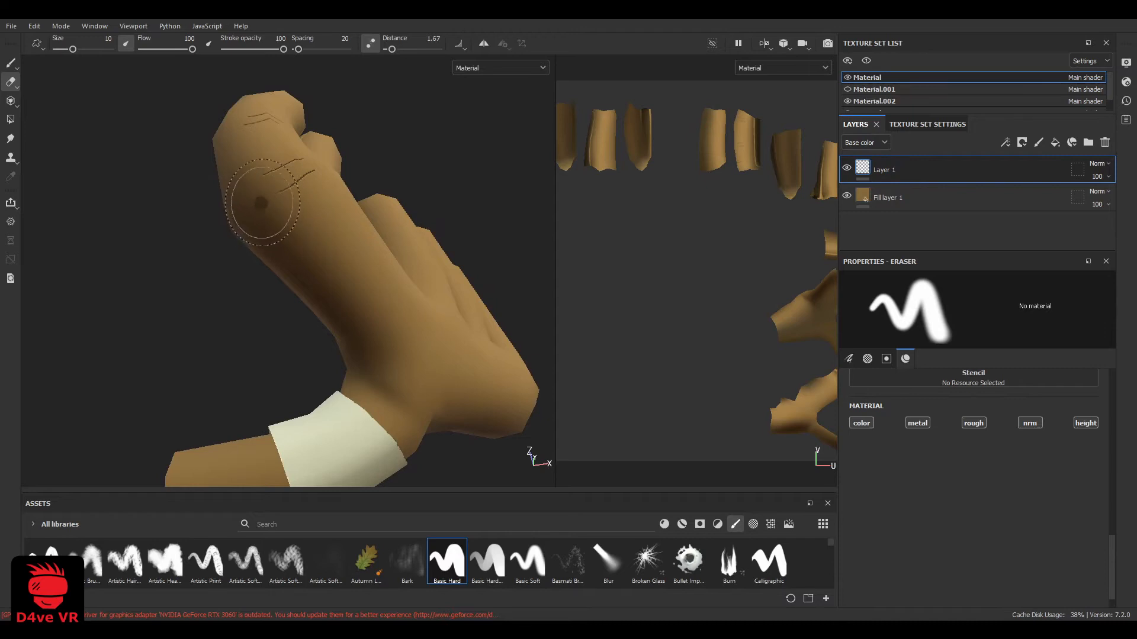
pyautogui.moveTo(261, 204)
pyautogui.keyDown('alt'); pyautogui.mouseDown()
pyautogui.moveTo(249, 237)
pyautogui.moveTo(346, 234)
pyautogui.mouseUp(); pyautogui.keyUp('alt')
pyautogui.press('p')
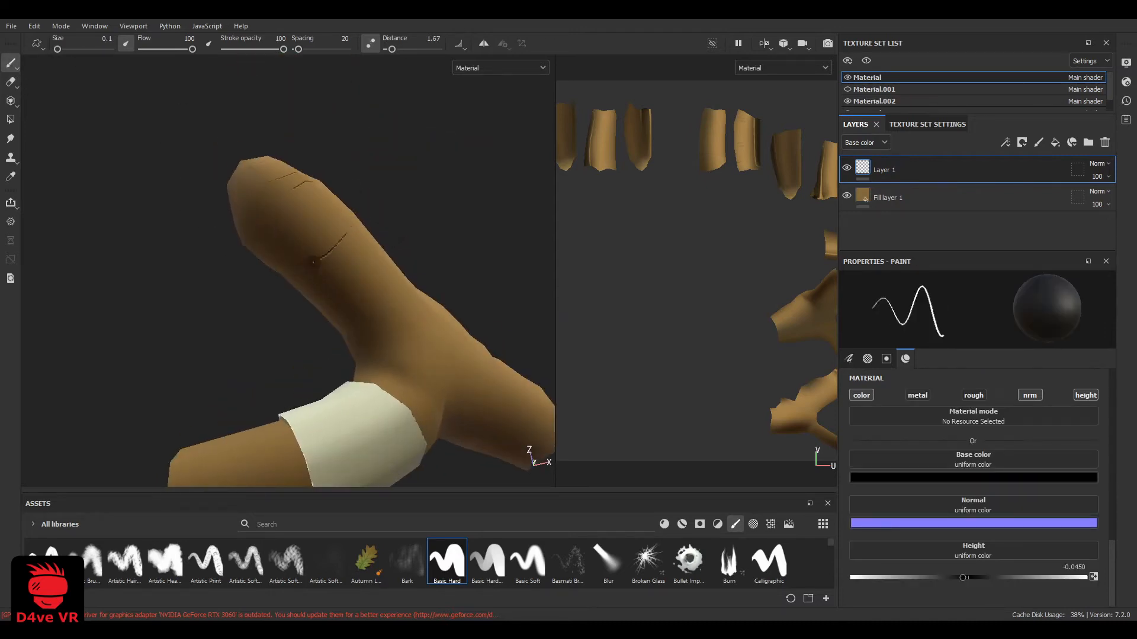
pyautogui.keyDown('alt'); pyautogui.moveTo(350, 343); pyautogui.dragTo(432, 267); pyautogui.keyUp('alt')
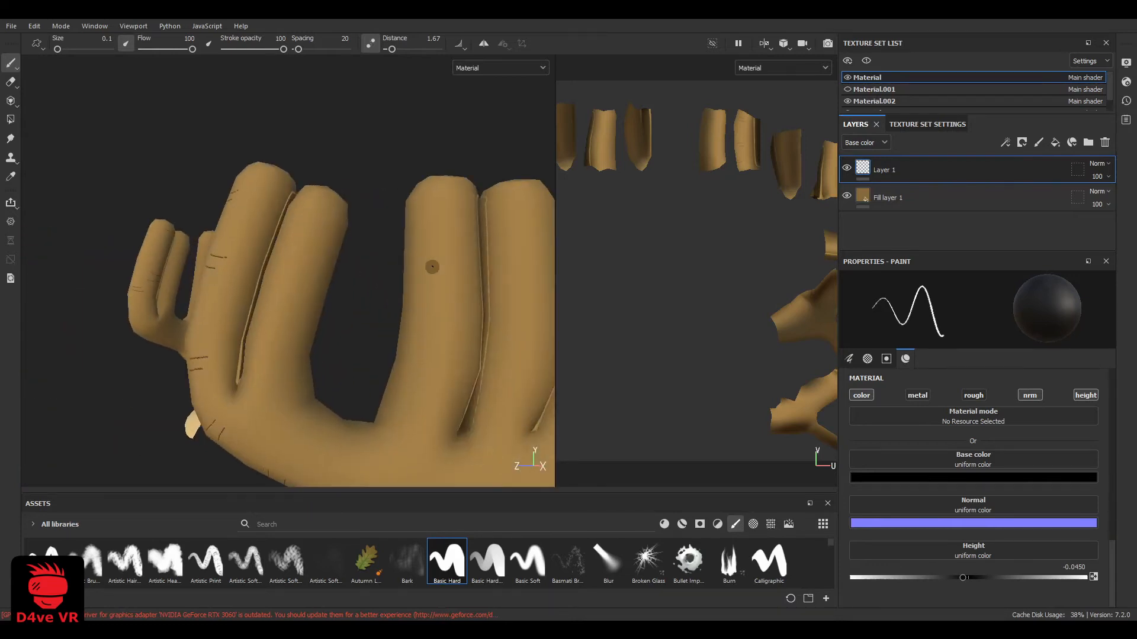
# Paint pairs of short crease lines across the antler's second prong, from near the tip down to its base
pyautogui.keyDown('alt'); pyautogui.moveTo(377, 238); pyautogui.dragTo(367, 267); pyautogui.keyUp('alt')
pyautogui.scroll(3, 352, 234)
pyautogui.moveTo(342, 220)
pyautogui.keyDown('alt'); pyautogui.mouseDown()
pyautogui.moveTo(315, 205)
pyautogui.moveTo(373, 221)
pyautogui.mouseUp(); pyautogui.keyUp('alt')
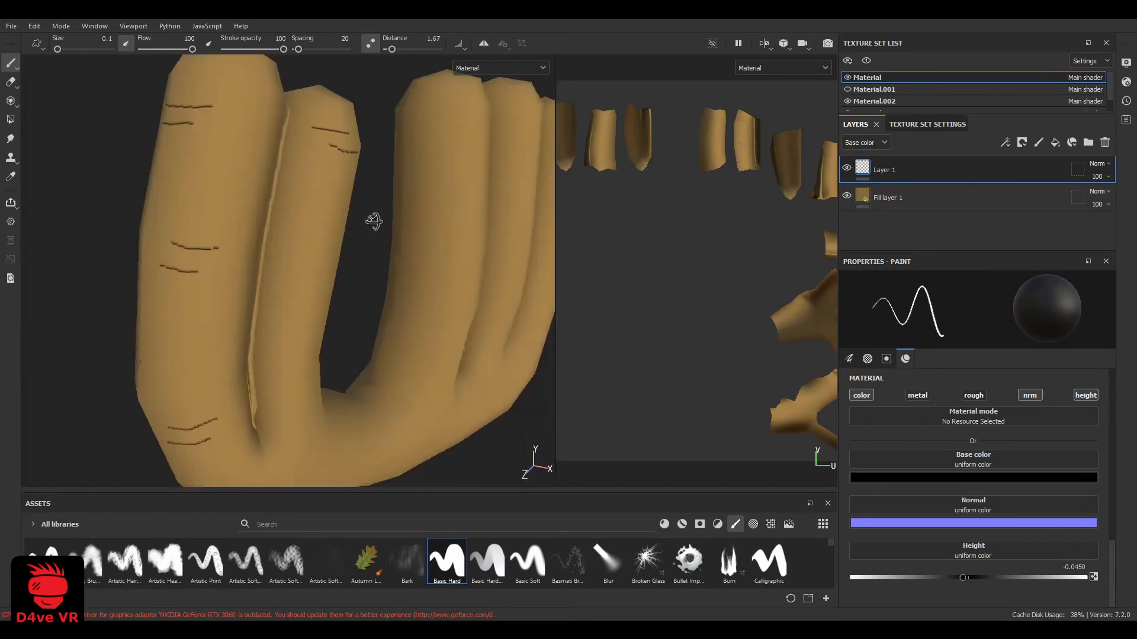
pyautogui.scroll(2, 302, 174)
pyautogui.moveTo(311, 175); pyautogui.dragTo(301, 178)
pyautogui.keyDown('alt'); pyautogui.moveTo(357, 325); pyautogui.dragTo(273, 187); pyautogui.keyUp('alt')
pyautogui.keyDown('alt'); pyautogui.moveTo(335, 221); pyautogui.dragTo(264, 237); pyautogui.keyUp('alt')
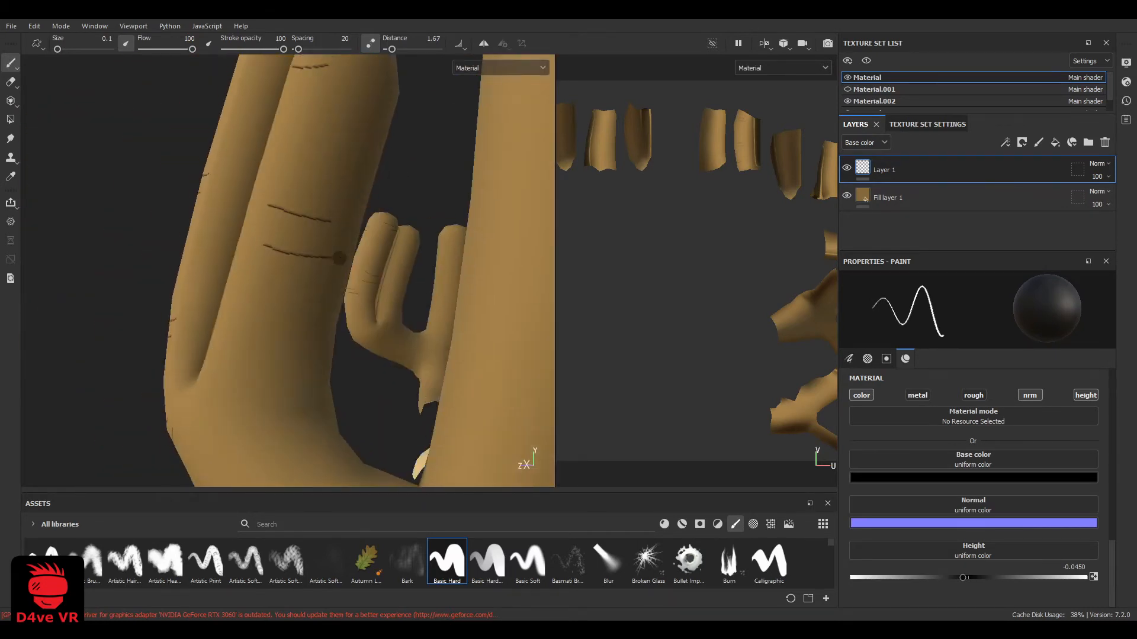
pyautogui.moveTo(339, 258)
pyautogui.keyDown('alt'); pyautogui.mouseDown()
pyautogui.moveTo(297, 255)
pyautogui.moveTo(311, 277)
pyautogui.mouseUp(); pyautogui.keyUp('alt')
pyautogui.keyDown('alt'); pyautogui.moveTo(311, 277); pyautogui.dragTo(509, 375); pyautogui.keyUp('alt')
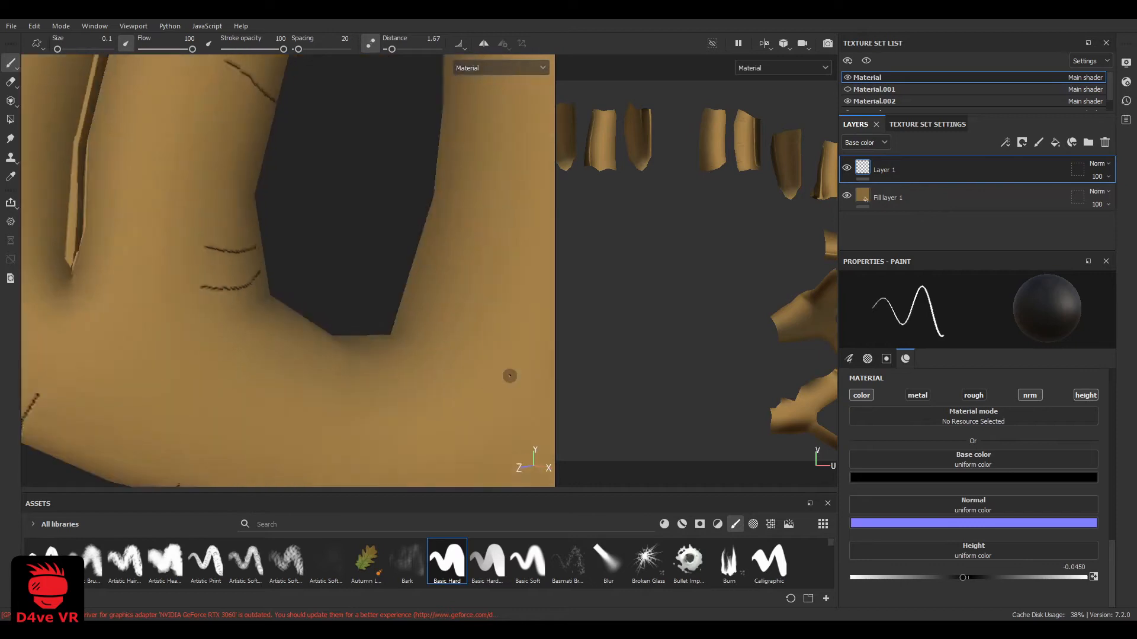
# Paint black crease lines across the base of the antler's third prong, just above the gap beside it
pyautogui.scroll(-8, 274, 264)
pyautogui.moveTo(274, 264)
pyautogui.keyDown('alt'); pyautogui.mouseDown()
pyautogui.moveTo(345, 274)
pyautogui.moveTo(277, 284)
pyautogui.moveTo(322, 274)
pyautogui.moveTo(330, 251)
pyautogui.moveTo(330, 283)
pyautogui.mouseUp(); pyautogui.keyUp('alt')
pyautogui.scroll(6, 277, 284)
pyautogui.scroll(-4, 322, 274)
pyautogui.scroll(4, 330, 283)
pyautogui.scroll(-5, 329, 283)
pyautogui.keyDown('alt'); pyautogui.moveTo(329, 283); pyautogui.dragTo(243, 335, button='middle'); pyautogui.keyUp('alt')
pyautogui.scroll(5, 243, 335)
pyautogui.keyDown('alt'); pyautogui.moveTo(244, 335); pyautogui.dragTo(320, 339); pyautogui.keyUp('alt')
pyautogui.moveTo(218, 317); pyautogui.dragTo(253, 319)
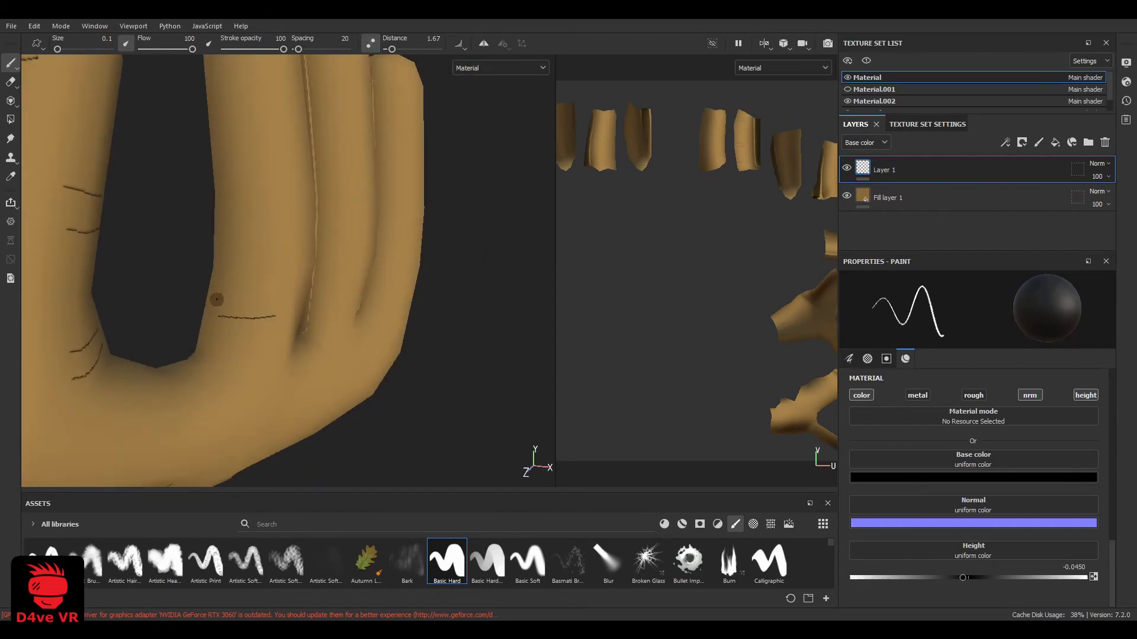
# Paint crease lines across the middle and near the tip of the antler's third prong
pyautogui.scroll(2, 268, 239)
pyautogui.keyDown('alt'); pyautogui.moveTo(327, 231); pyautogui.dragTo(248, 287); pyautogui.keyUp('alt')
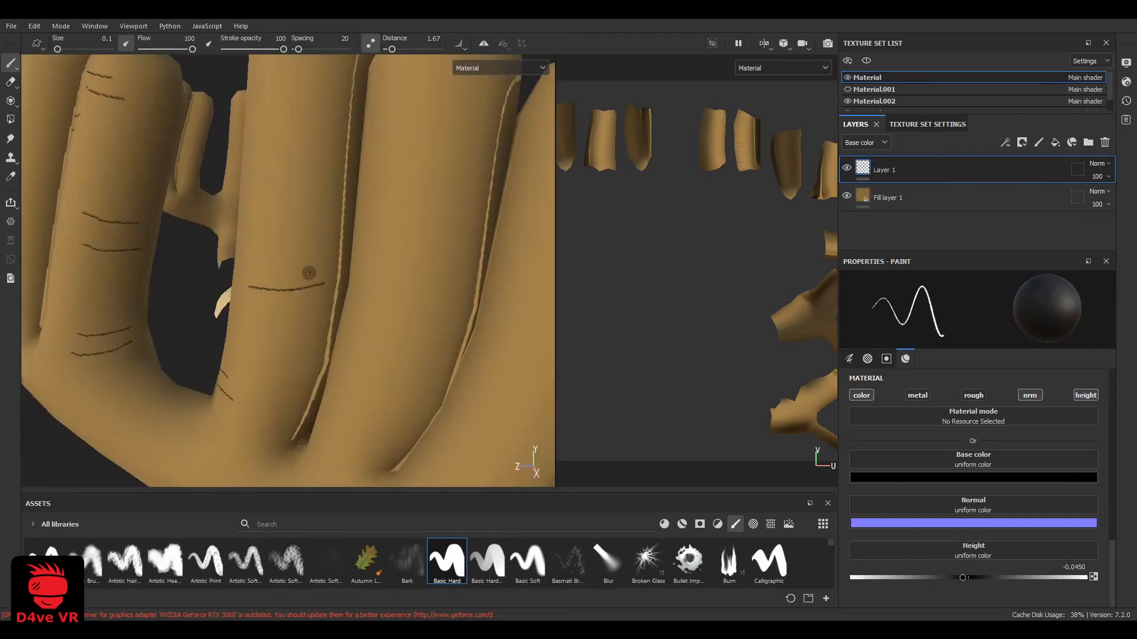
pyautogui.keyDown('alt'); pyautogui.moveTo(324, 257); pyautogui.dragTo(268, 310); pyautogui.keyUp('alt')
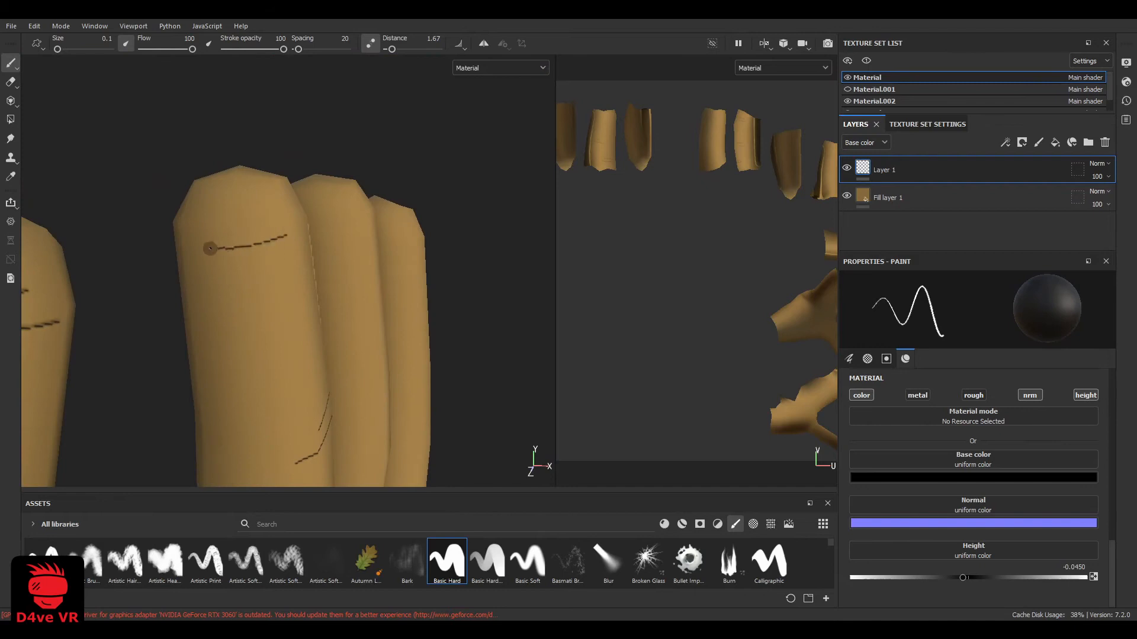
# Paint pairs of short crease lines across the fourth and fifth prongs, near the tips and around their lower halves
pyautogui.scroll(-5, 375, 307)
pyautogui.keyDown('alt'); pyautogui.moveTo(375, 307); pyautogui.dragTo(408, 348); pyautogui.keyUp('alt')
pyautogui.scroll(5, 367, 309)
pyautogui.moveTo(340, 286)
pyautogui.keyDown('alt'); pyautogui.mouseDown()
pyautogui.moveTo(292, 269)
pyautogui.moveTo(324, 290)
pyautogui.moveTo(316, 279)
pyautogui.mouseUp(); pyautogui.keyUp('alt')
pyautogui.moveTo(314, 264)
pyautogui.mouseDown()
pyautogui.moveTo(239, 271)
pyautogui.moveTo(279, 294)
pyautogui.moveTo(246, 327)
pyautogui.mouseUp()
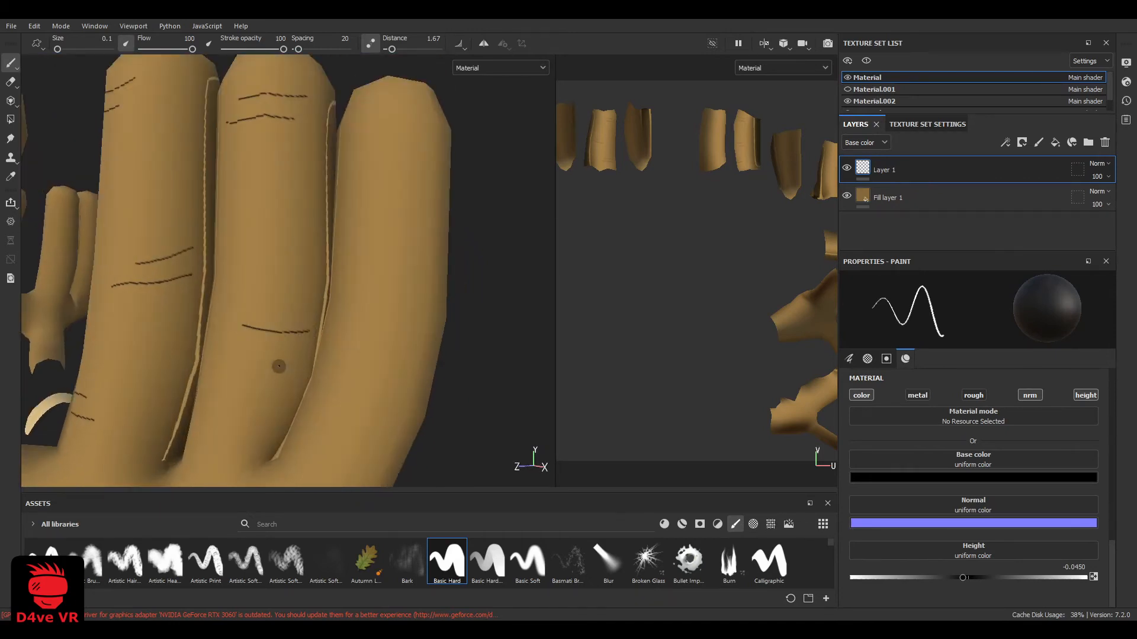
pyautogui.scroll(-5, 216, 343)
pyautogui.moveTo(330, 277)
pyautogui.keyDown('alt'); pyautogui.mouseDown()
pyautogui.moveTo(393, 183)
pyautogui.moveTo(343, 284)
pyautogui.moveTo(321, 301)
pyautogui.mouseUp(); pyautogui.keyUp('alt')
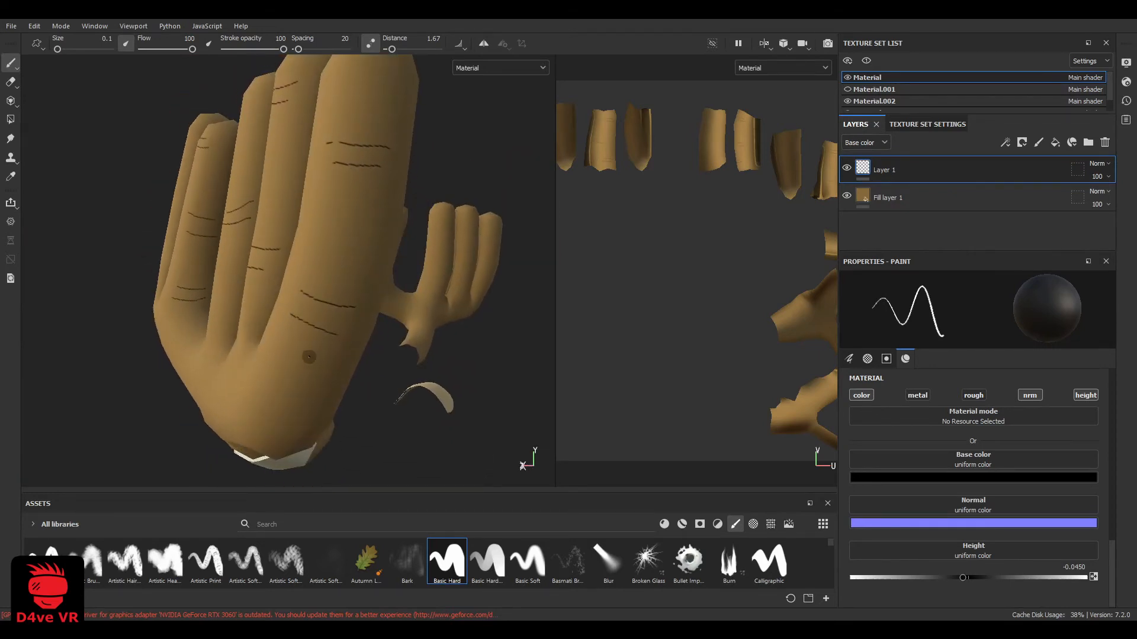
# Paint crease lines across the antler's palm below the three prongs and across the branch under the two-prong group
pyautogui.keyDown('alt'); pyautogui.moveTo(308, 357); pyautogui.dragTo(203, 384); pyautogui.keyUp('alt')
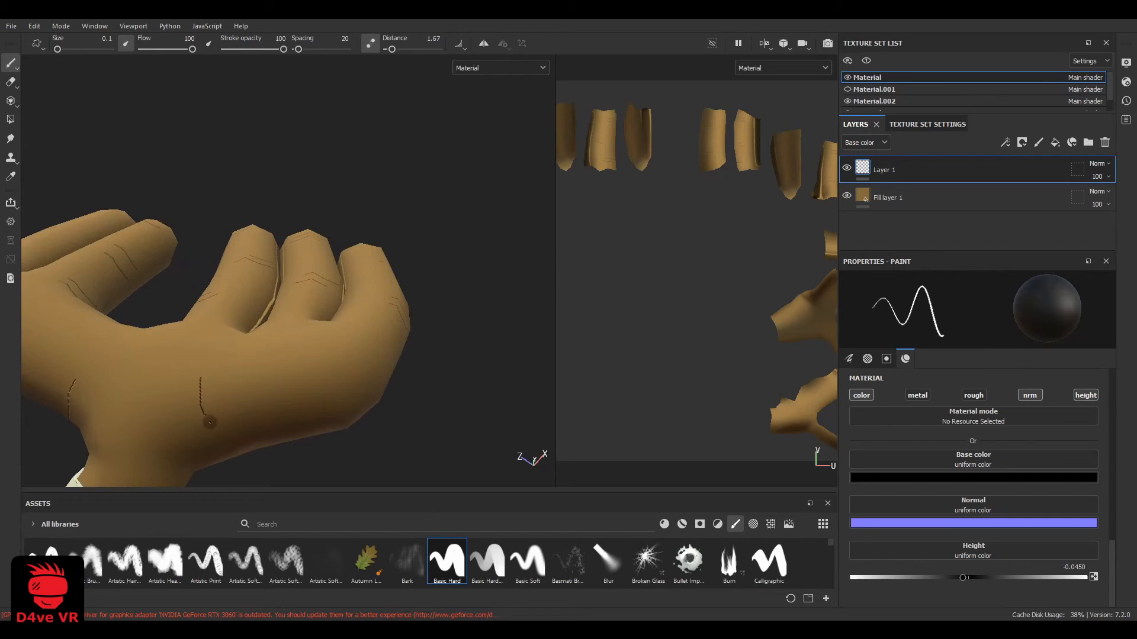
pyautogui.moveTo(338, 395)
pyautogui.keyDown('alt'); pyautogui.mouseDown()
pyautogui.moveTo(302, 323)
pyautogui.moveTo(248, 289)
pyautogui.mouseUp(); pyautogui.keyUp('alt')
pyautogui.scroll(4, 248, 290)
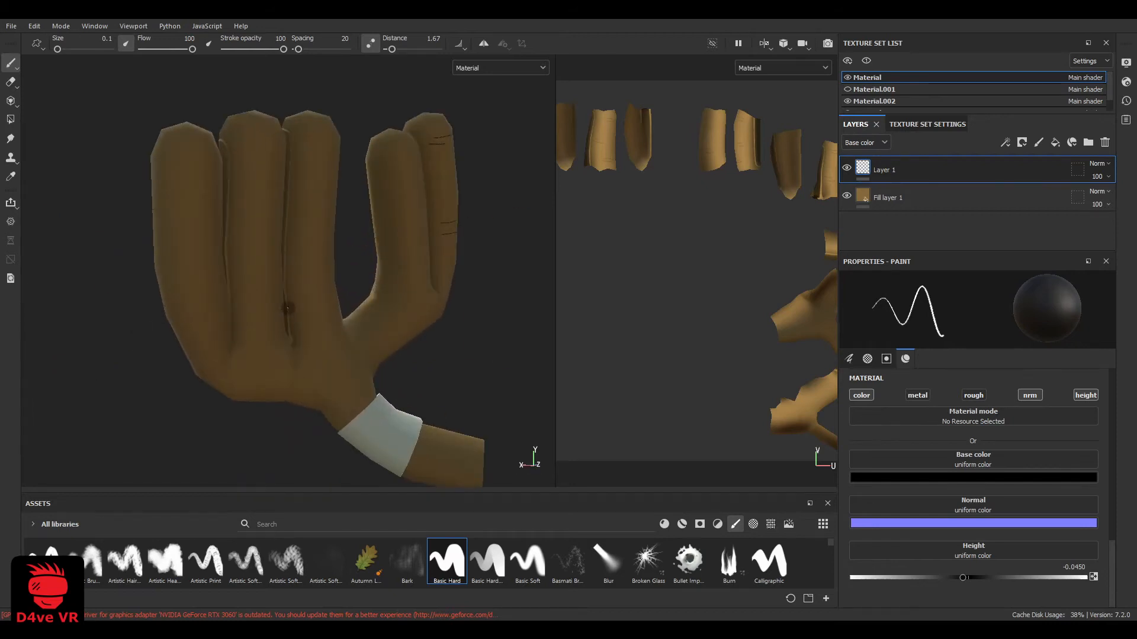
pyautogui.keyDown('alt'); pyautogui.moveTo(385, 325); pyautogui.dragTo(508, 374); pyautogui.keyUp('alt')
pyautogui.scroll(3, 508, 374)
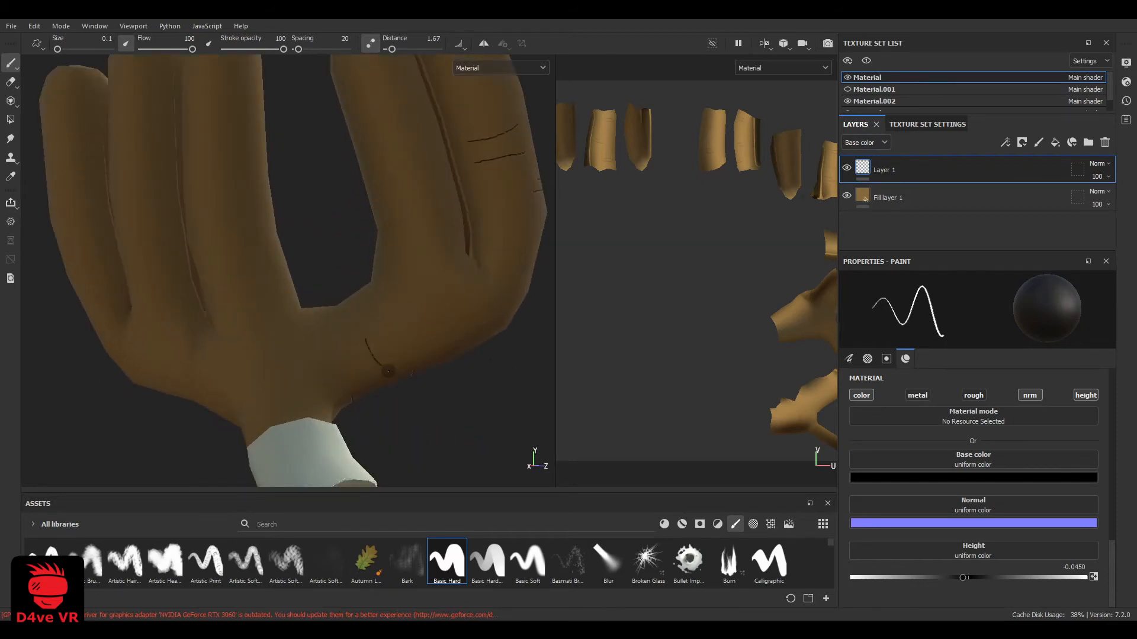
# Paint pairs of crease lines across the reverse side of the three grouped prongs, undoing the last misplaced stroke
pyautogui.moveTo(359, 378)
pyautogui.keyDown('alt'); pyautogui.mouseDown()
pyautogui.moveTo(373, 396)
pyautogui.moveTo(225, 406)
pyautogui.moveTo(255, 355)
pyautogui.moveTo(244, 345)
pyautogui.moveTo(258, 361)
pyautogui.moveTo(197, 378)
pyautogui.moveTo(190, 322)
pyautogui.moveTo(238, 243)
pyautogui.moveTo(163, 255)
pyautogui.mouseUp(); pyautogui.keyUp('alt')
pyautogui.moveTo(225, 227); pyautogui.dragTo(178, 232)
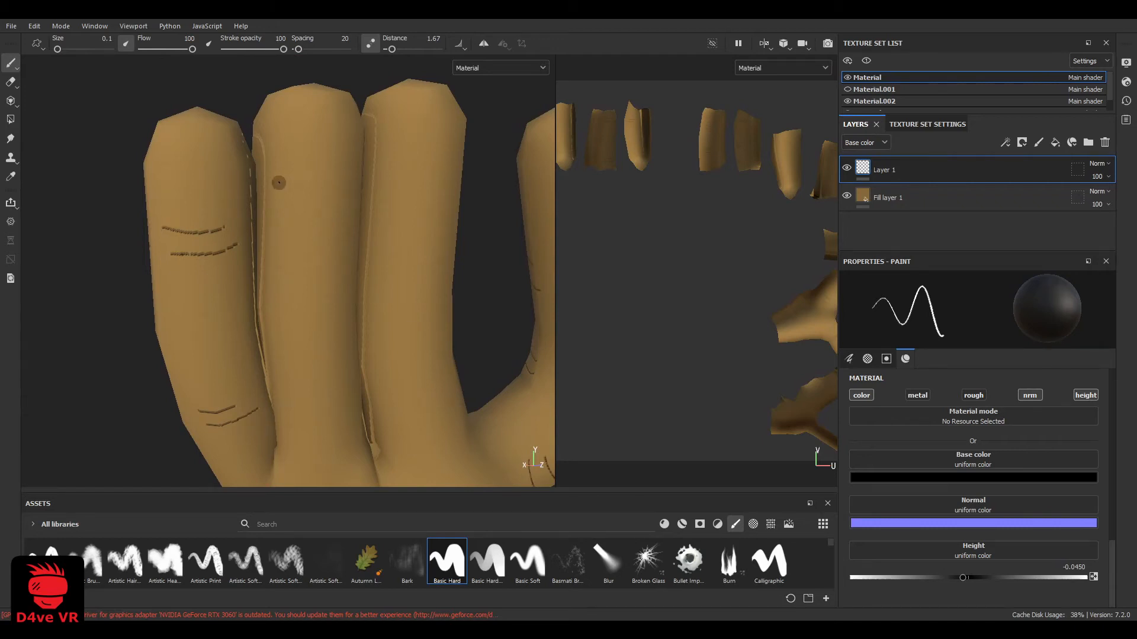
pyautogui.moveTo(278, 183); pyautogui.dragTo(327, 187)
pyautogui.scroll(-3, 324, 331)
pyautogui.moveTo(322, 337)
pyautogui.keyDown('alt'); pyautogui.mouseDown()
pyautogui.moveTo(332, 286)
pyautogui.moveTo(387, 285)
pyautogui.moveTo(363, 282)
pyautogui.moveTo(375, 197)
pyautogui.moveTo(367, 220)
pyautogui.mouseUp(); pyautogui.keyUp('alt')
pyautogui.scroll(3, 332, 285)
pyautogui.moveTo(384, 374); pyautogui.dragTo(329, 380)
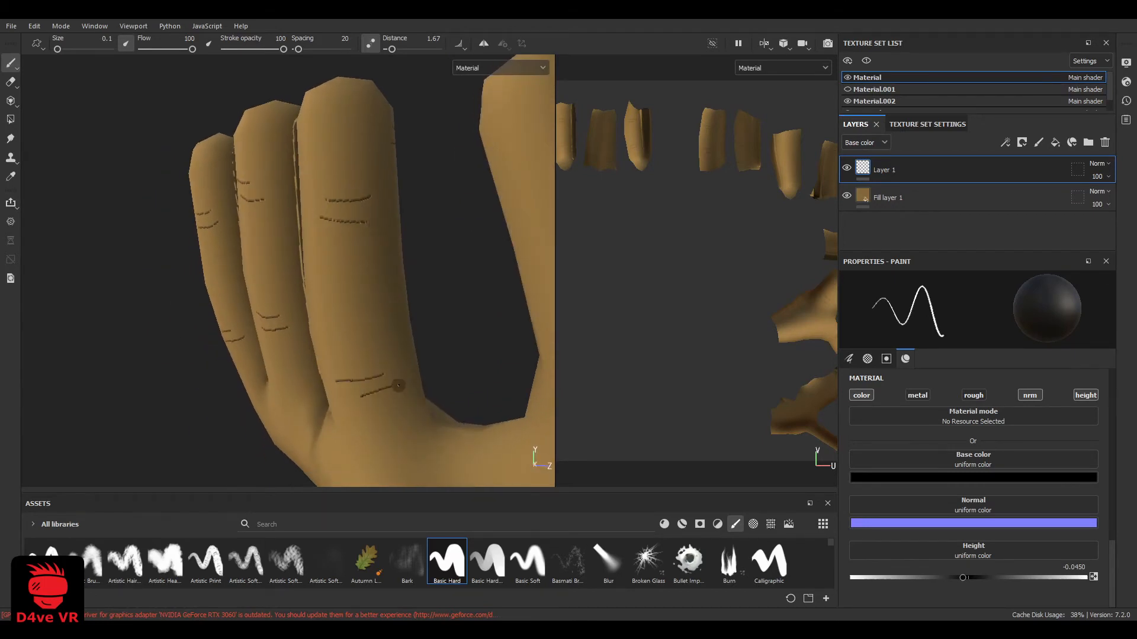
pyautogui.hotkey('ctrl', 'z')
# Paint two pairs of crease lines across the reverse of the antler's palm, below the three prongs and at its outer bend
pyautogui.keyDown('alt'); pyautogui.moveTo(405, 381); pyautogui.dragTo(376, 333); pyautogui.keyUp('alt')
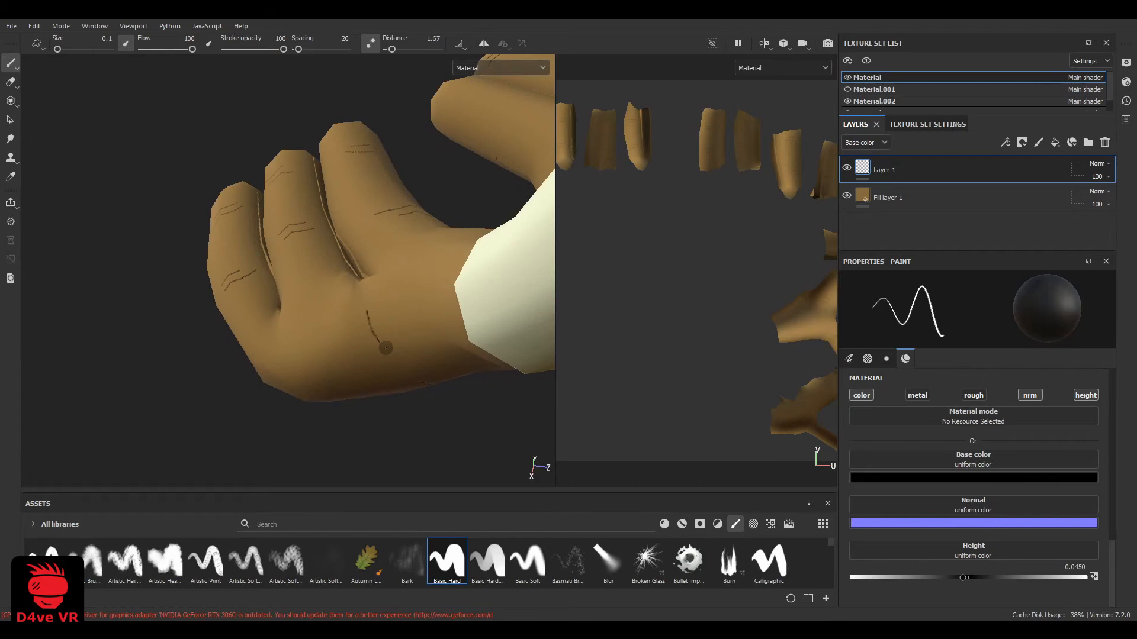
pyautogui.keyDown('alt'); pyautogui.moveTo(376, 361); pyautogui.dragTo(294, 317); pyautogui.keyUp('alt')
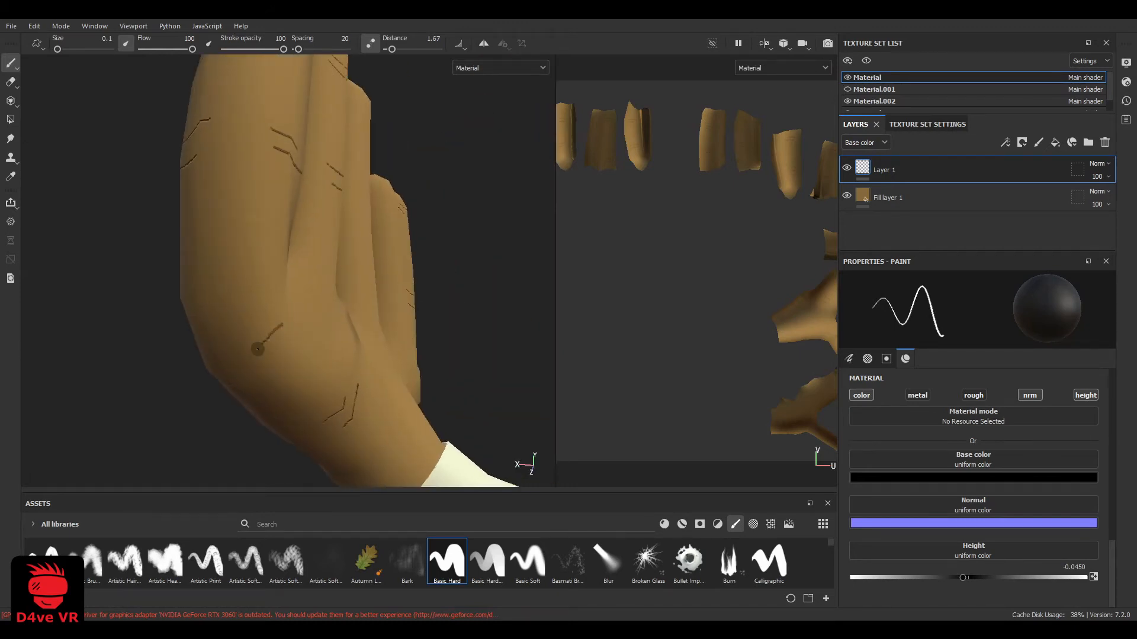
pyautogui.keyDown('alt'); pyautogui.moveTo(258, 382); pyautogui.dragTo(213, 369); pyautogui.keyUp('alt')
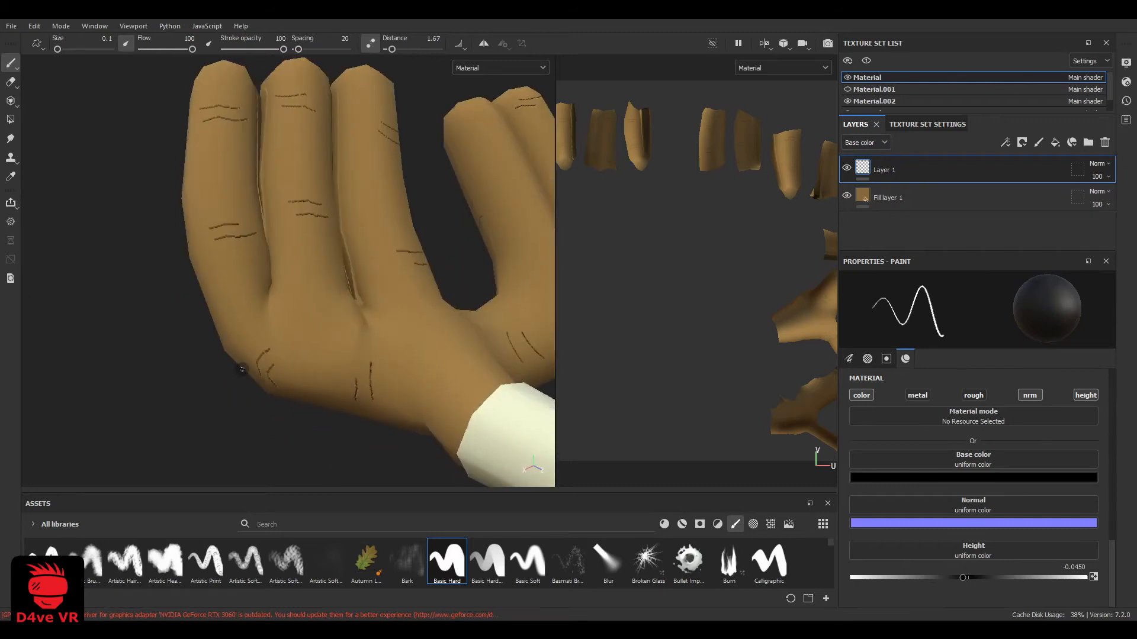
pyautogui.scroll(-5, 296, 308)
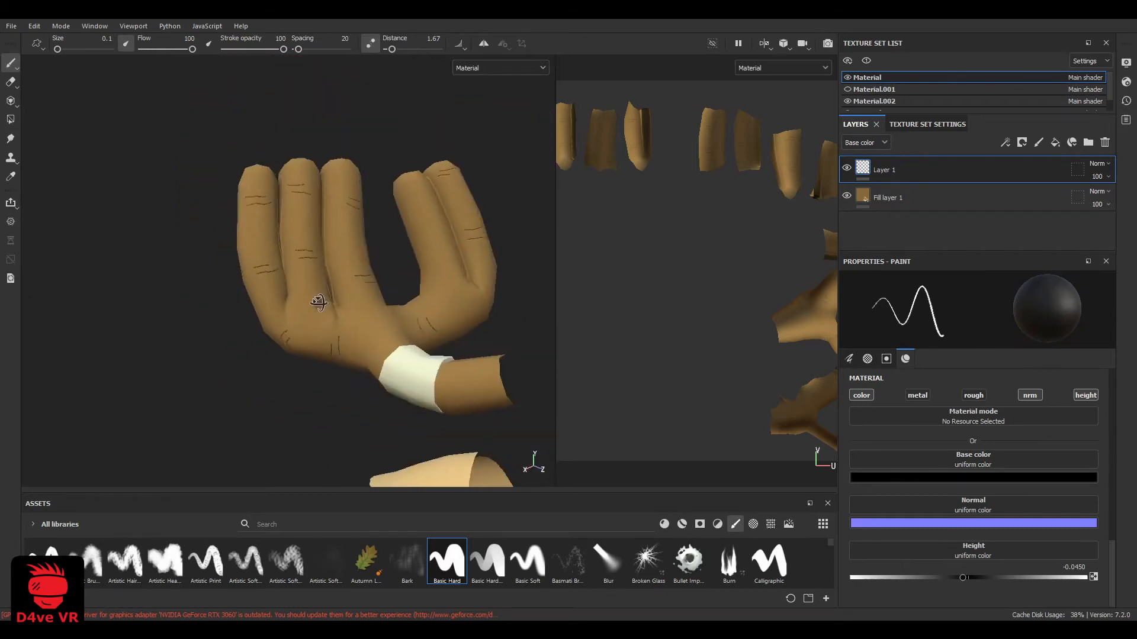
# Paint crease pairs near the tip and lower down on the reverse side of the two-prong branch's inner prong
pyautogui.keyDown('alt'); pyautogui.moveTo(320, 302); pyautogui.dragTo(330, 317); pyautogui.keyUp('alt')
pyautogui.scroll(5, 467, 180)
pyautogui.keyDown('alt'); pyautogui.moveTo(467, 180); pyautogui.dragTo(357, 115); pyautogui.keyUp('alt')
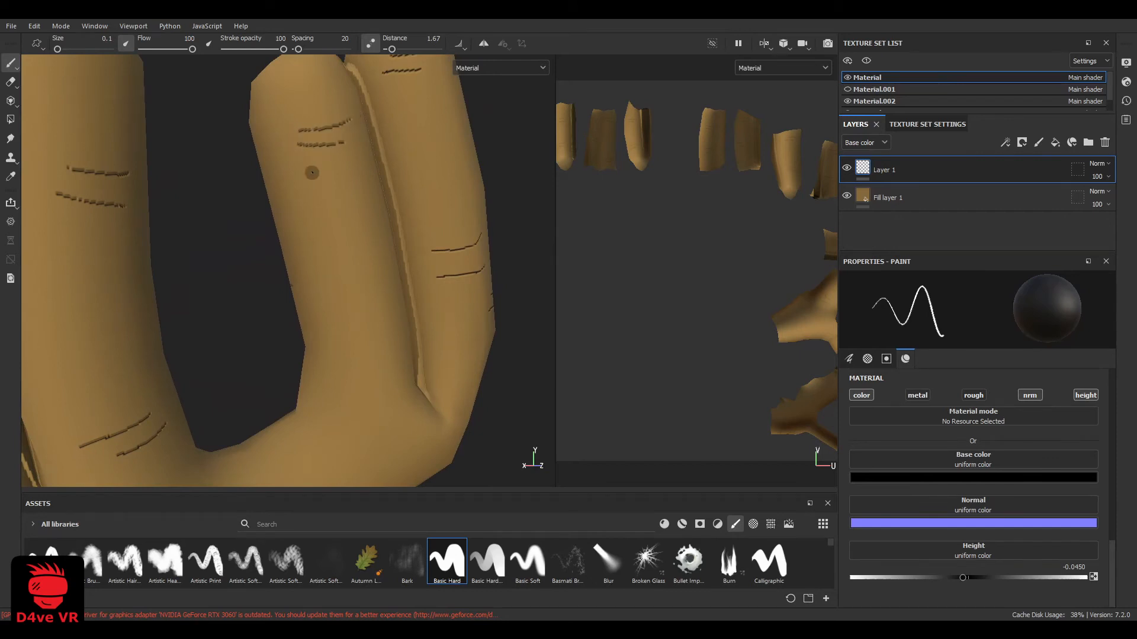
pyautogui.keyDown('alt'); pyautogui.moveTo(312, 173); pyautogui.dragTo(200, 246); pyautogui.keyUp('alt')
pyautogui.scroll(2, 357, 299)
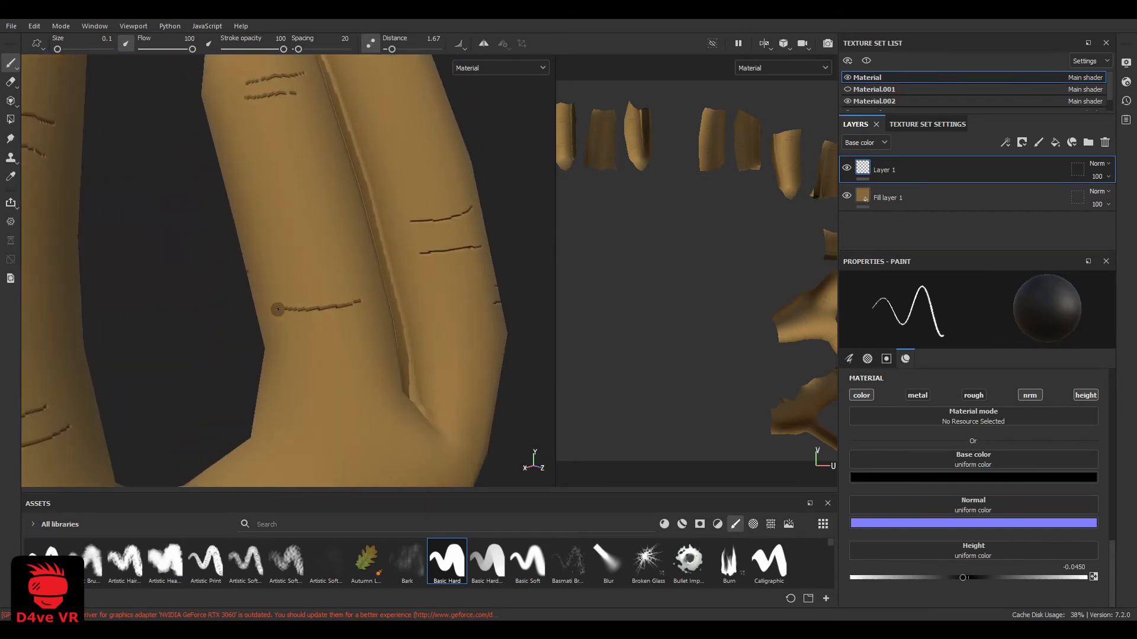
pyautogui.scroll(-7, 356, 332)
pyautogui.moveTo(338, 338)
pyautogui.mouseDown()
pyautogui.moveTo(357, 333)
pyautogui.moveTo(274, 355)
pyautogui.moveTo(296, 414)
pyautogui.moveTo(350, 398)
pyautogui.mouseUp()
pyautogui.scroll(3, 296, 414)
pyautogui.scroll(3, 296, 414)
pyautogui.scroll(-5, 350, 332)
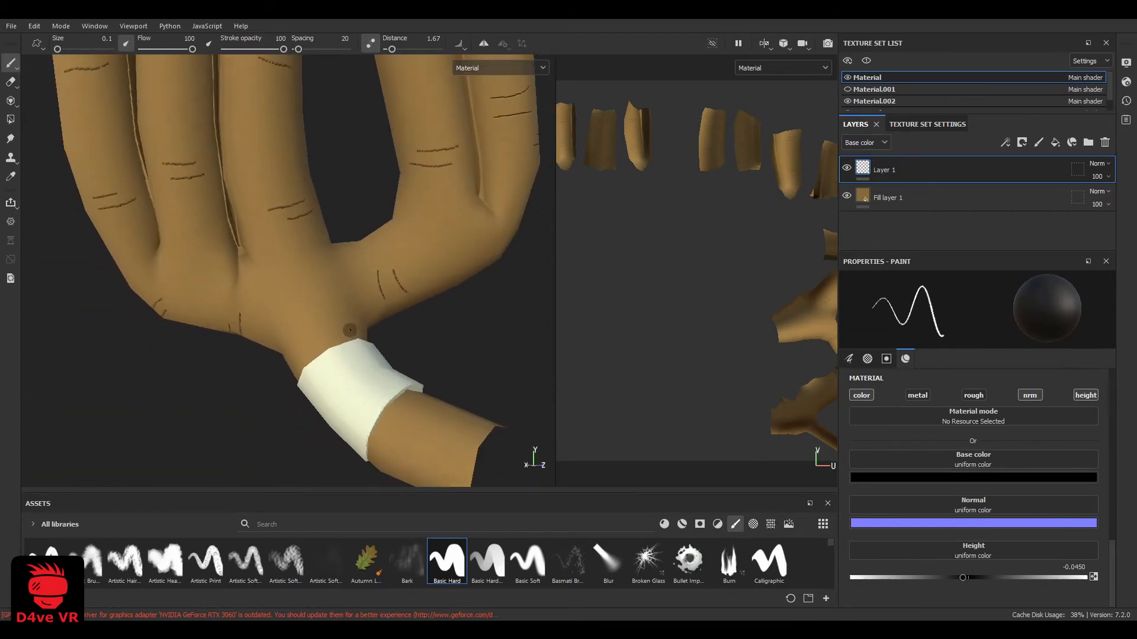
# Paint crease lines across the antler stem below the white band and a pair across the neck above it
pyautogui.keyDown('alt'); pyautogui.moveTo(350, 332); pyautogui.dragTo(455, 400); pyautogui.keyUp('alt')
pyautogui.scroll(2, 412, 380)
pyautogui.scroll(4, 509, 402)
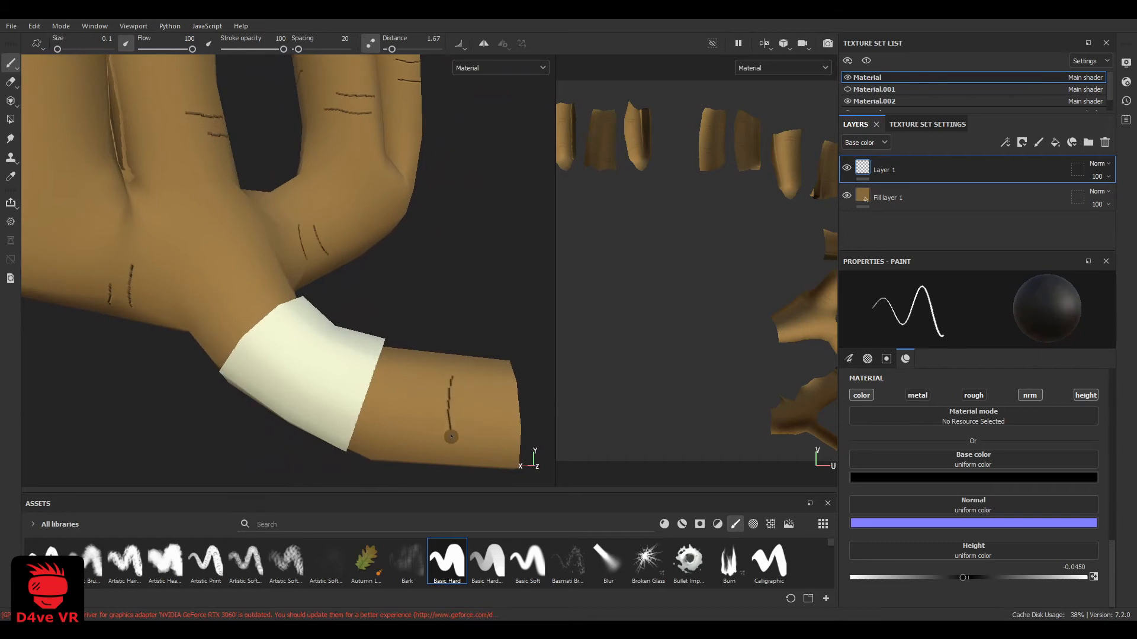
pyautogui.scroll(-4, 369, 368)
pyautogui.keyDown('alt'); pyautogui.moveTo(254, 320); pyautogui.dragTo(292, 288); pyautogui.keyUp('alt')
pyautogui.scroll(4, 292, 288)
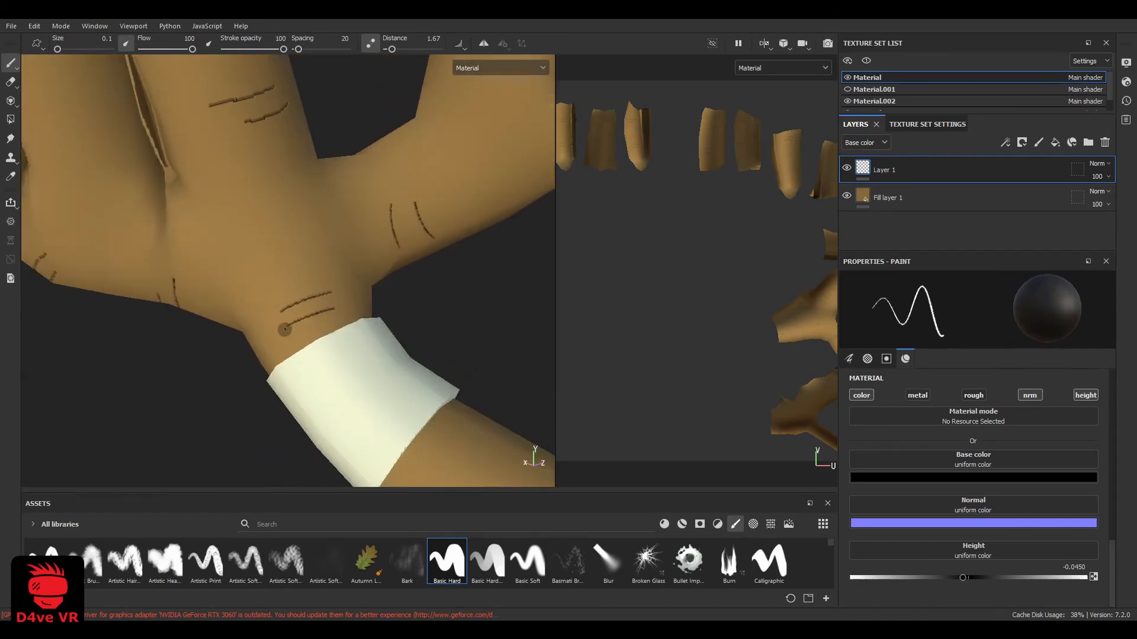
# Continue the crease lines around the other side of the antler's neck, just above the white band
pyautogui.scroll(-4, 284, 329)
pyautogui.keyDown('alt'); pyautogui.moveTo(285, 329); pyautogui.dragTo(154, 340); pyautogui.keyUp('alt')
pyautogui.scroll(-2, 154, 339)
pyautogui.scroll(4, 71, 423)
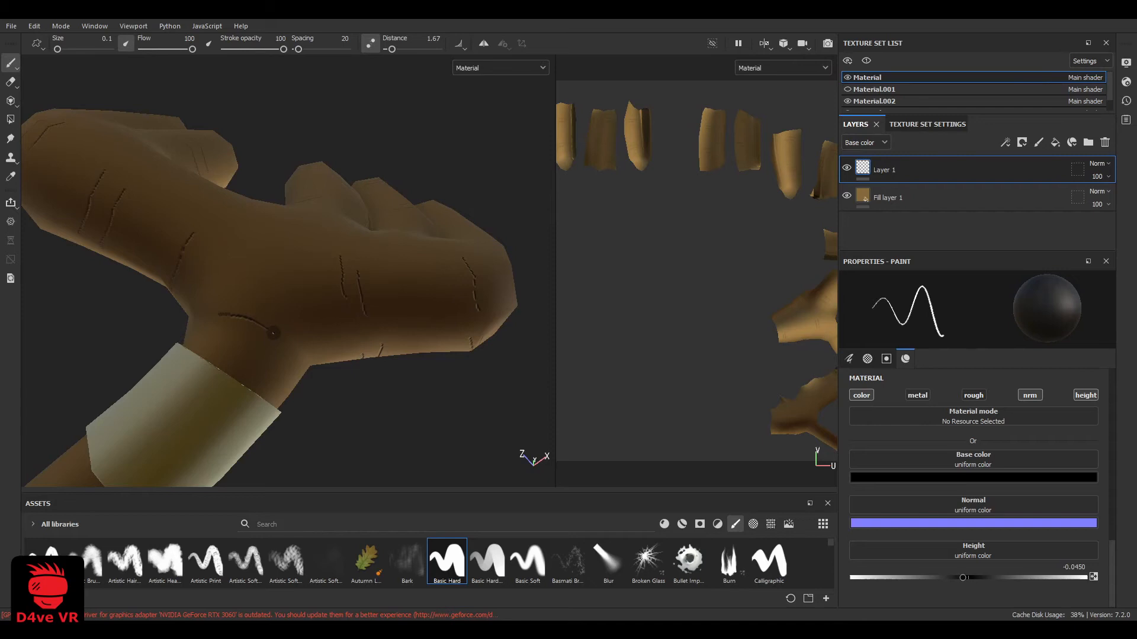
pyautogui.keyDown('alt'); pyautogui.moveTo(232, 363); pyautogui.dragTo(325, 355); pyautogui.keyUp('alt')
pyautogui.scroll(4, 350, 272)
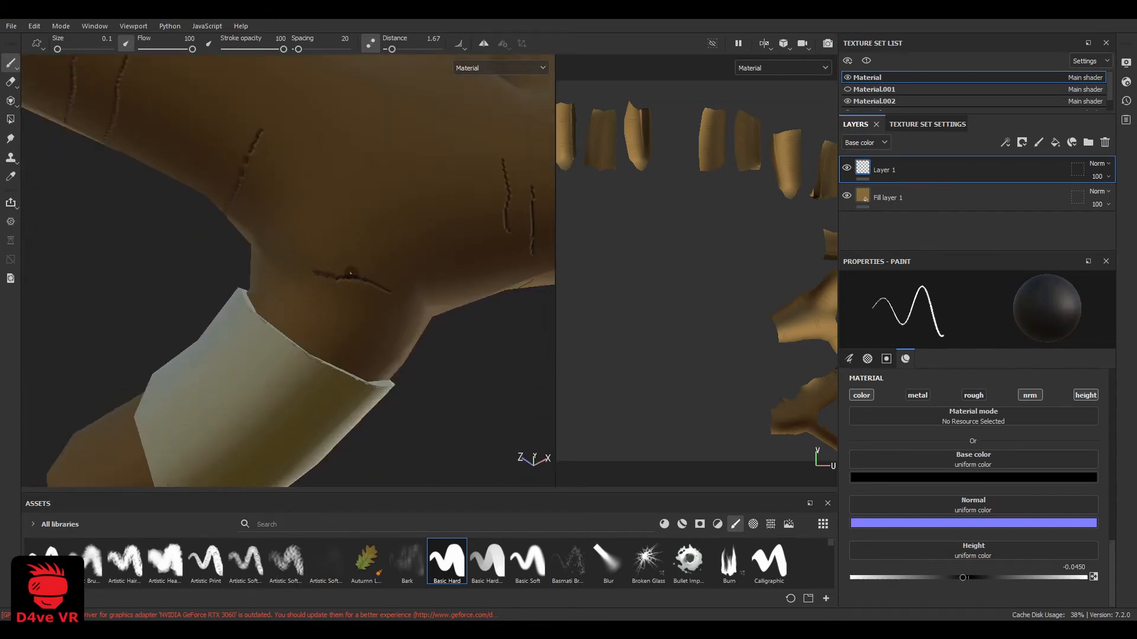
pyautogui.moveTo(340, 254)
pyautogui.keyDown('alt'); pyautogui.mouseDown()
pyautogui.moveTo(299, 274)
pyautogui.moveTo(304, 259)
pyautogui.mouseUp(); pyautogui.keyUp('alt')
# Erase unwanted crease marks on the neck above the white band with the Eraser and return to the Paint brush
pyautogui.press('e')
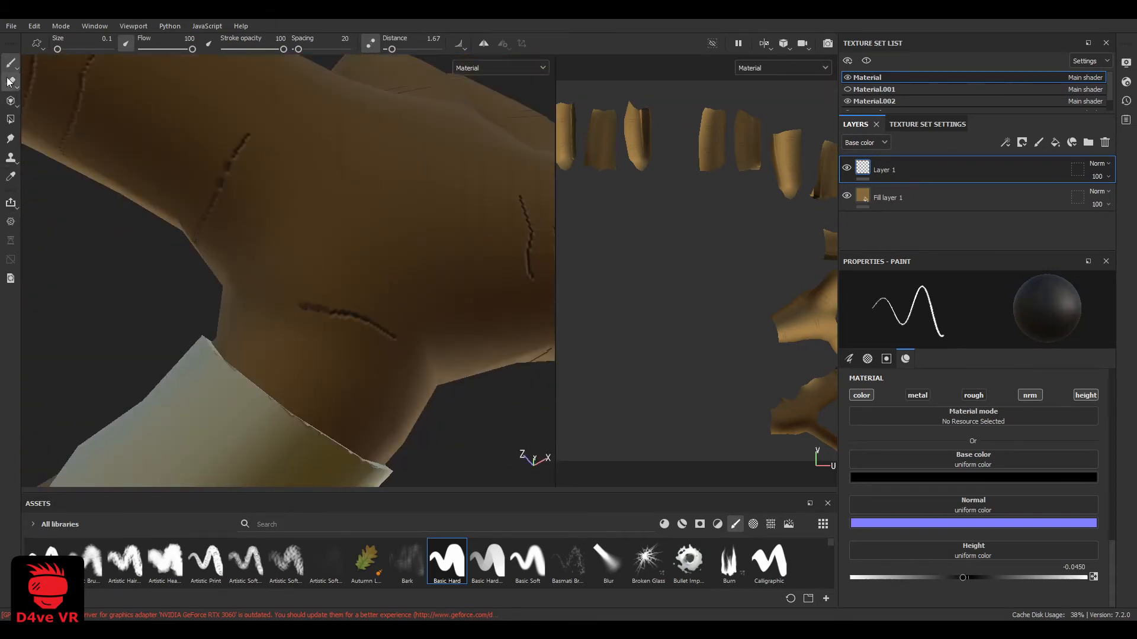
pyautogui.scroll(-2, 305, 319)
pyautogui.moveTo(318, 320)
pyautogui.mouseDown()
pyautogui.moveTo(304, 305)
pyautogui.moveTo(290, 330)
pyautogui.moveTo(272, 314)
pyautogui.mouseUp()
pyautogui.click(11, 63)
# Paint a pair of crease lines across the other side of the antler stem, between the white band and its end
pyautogui.moveTo(340, 304)
pyautogui.keyDown('alt'); pyautogui.mouseDown()
pyautogui.moveTo(355, 307)
pyautogui.moveTo(360, 332)
pyautogui.moveTo(190, 272)
pyautogui.moveTo(255, 157)
pyautogui.mouseUp(); pyautogui.keyUp('alt')
pyautogui.scroll(2, 347, 309)
pyautogui.scroll(-5, 361, 331)
pyautogui.scroll(3, 324, 319)
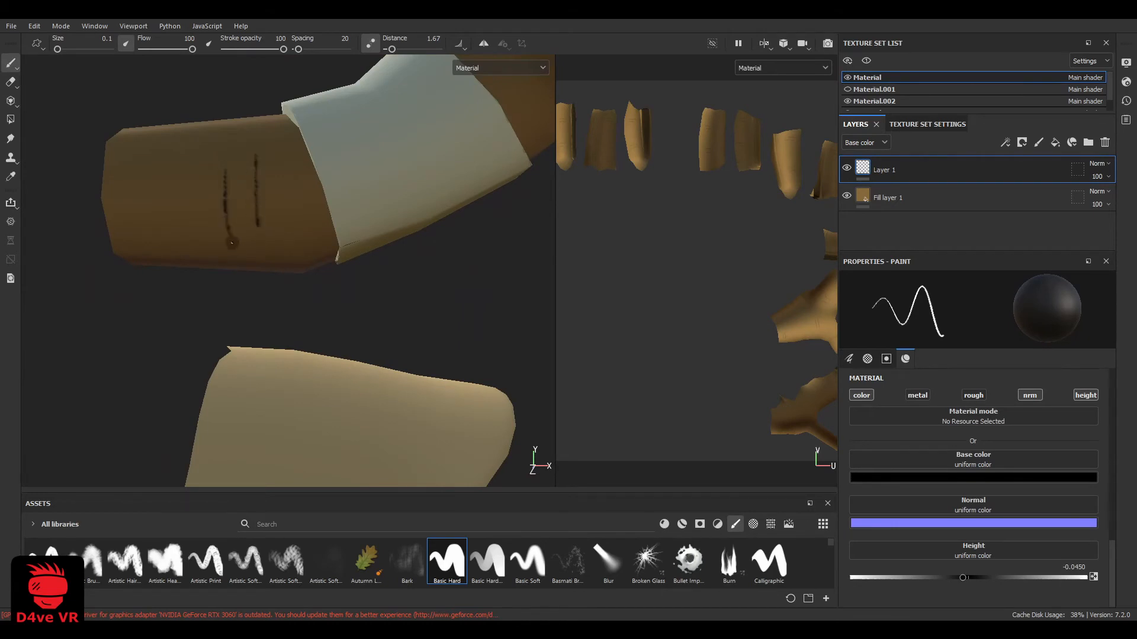
pyautogui.moveTo(232, 242); pyautogui.dragTo(235, 250)
# Show the hat's texture set, Material.001, again
pyautogui.scroll(-4, 279, 183)
pyautogui.moveTo(356, 320)
pyautogui.keyDown('alt'); pyautogui.mouseDown()
pyautogui.moveTo(238, 267)
pyautogui.moveTo(164, 203)
pyautogui.moveTo(251, 231)
pyautogui.mouseUp(); pyautogui.keyUp('alt')
pyautogui.scroll(-5, 252, 231)
pyautogui.keyDown('alt'); pyautogui.moveTo(252, 230); pyautogui.dragTo(254, 366, button='middle'); pyautogui.keyUp('alt')
pyautogui.keyDown('alt'); pyautogui.moveTo(254, 365); pyautogui.dragTo(439, 238); pyautogui.keyUp('alt')
pyautogui.keyDown('alt'); pyautogui.moveTo(439, 238); pyautogui.dragTo(469, 229, button='middle'); pyautogui.keyUp('alt')
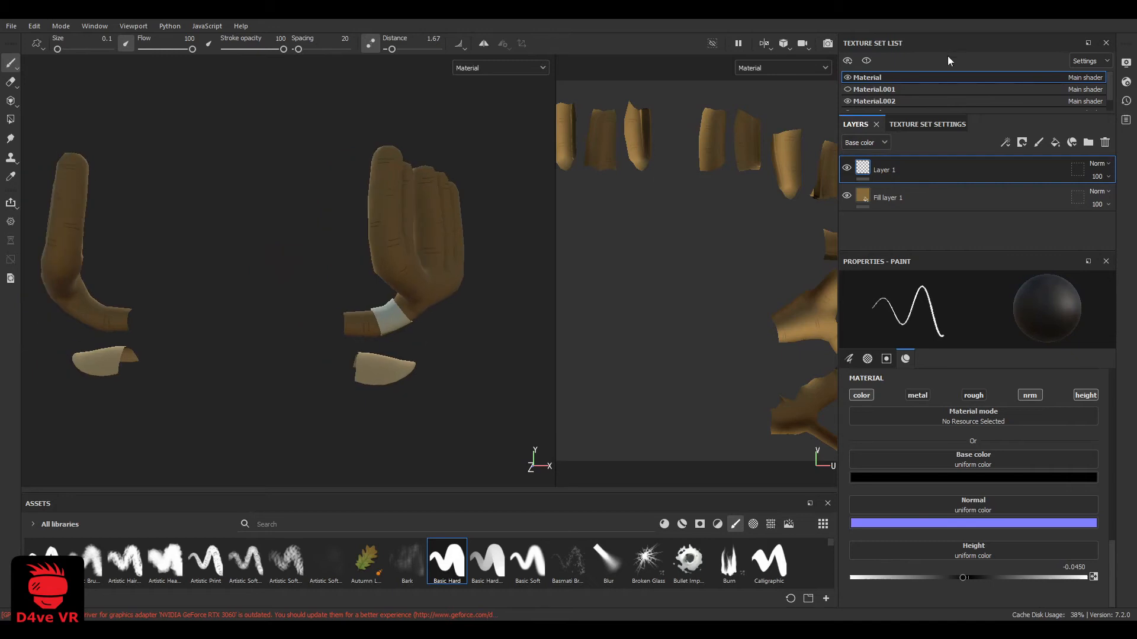
pyautogui.click(847, 89)
# Examine the front of the complete hat with its white X and creased antlers
pyautogui.scroll(-3, 350, 241)
pyautogui.scroll(2, 385, 237)
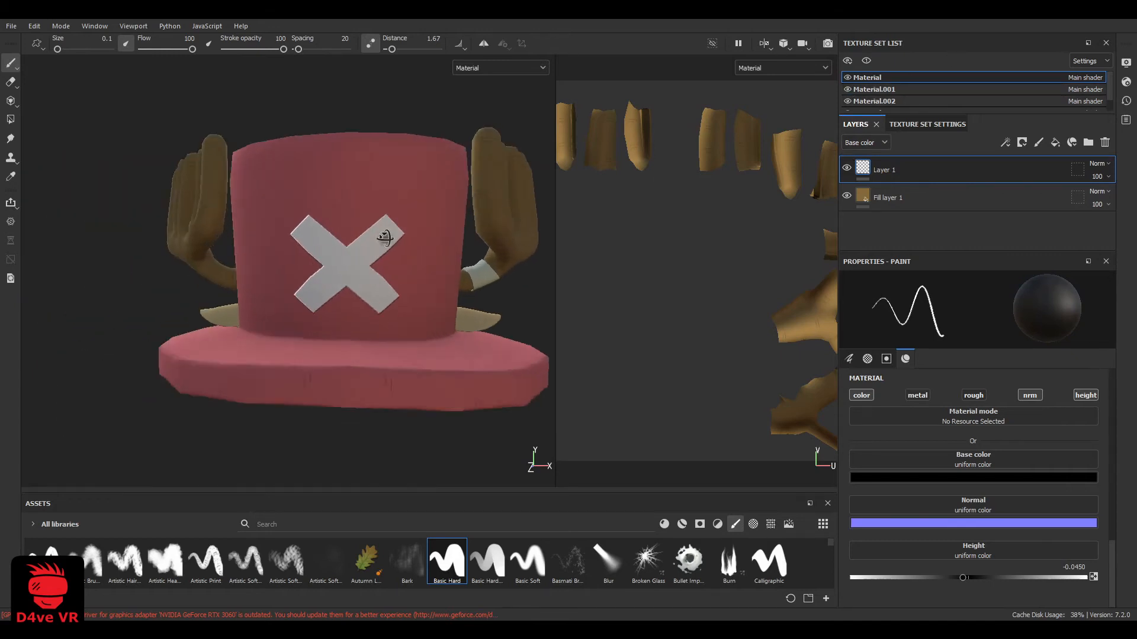
pyautogui.keyDown('alt'); pyautogui.moveTo(385, 237); pyautogui.dragTo(409, 216); pyautogui.keyUp('alt')
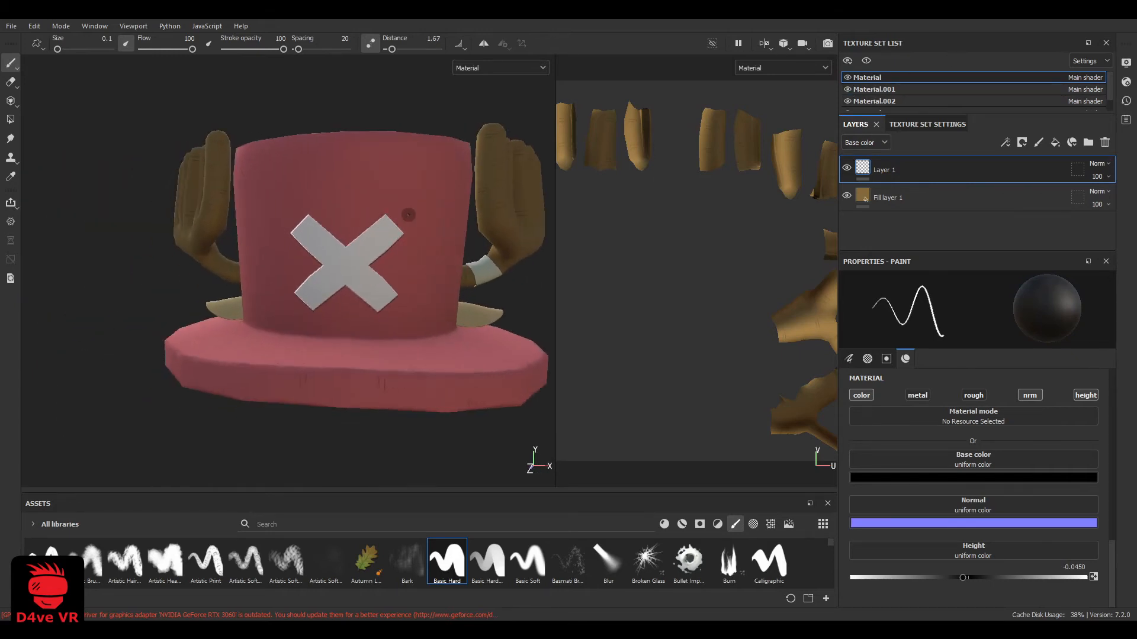
pyautogui.keyDown('alt'); pyautogui.moveTo(420, 207); pyautogui.dragTo(406, 255, button='middle'); pyautogui.keyUp('alt')
pyautogui.scroll(-2, 397, 238)
pyautogui.keyDown('alt'); pyautogui.moveTo(417, 255); pyautogui.dragTo(443, 245); pyautogui.keyUp('alt')
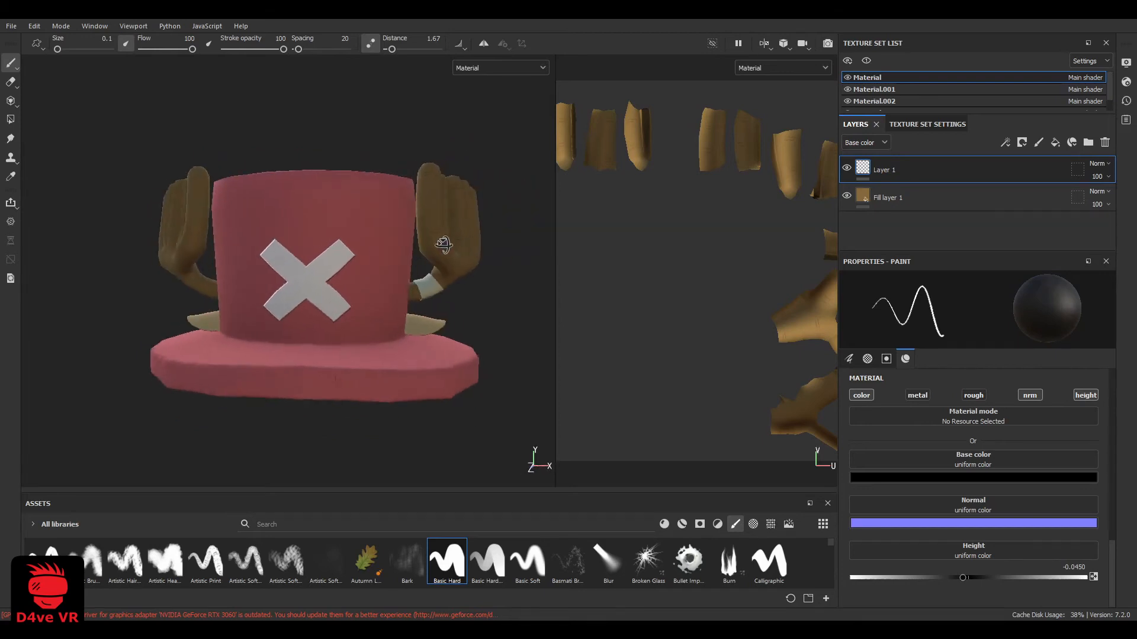
pyautogui.scroll(-1, 448, 247)
pyautogui.keyDown('alt'); pyautogui.moveTo(449, 247); pyautogui.dragTo(386, 249, button='middle'); pyautogui.keyUp('alt')
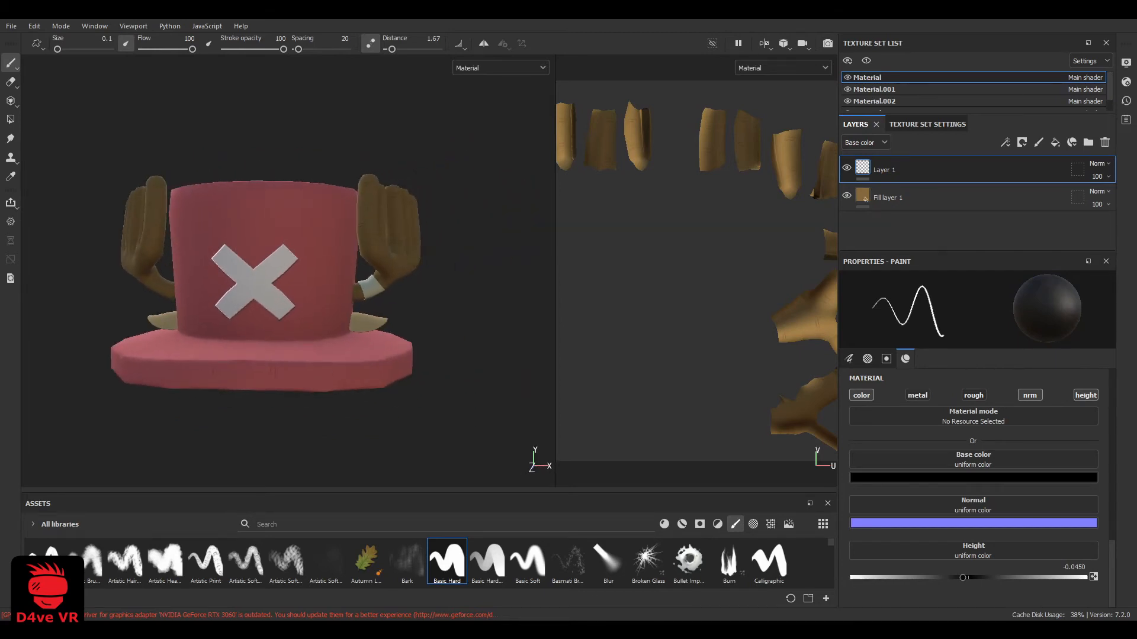
# Add a paint layer to the tan ears' texture set, Material.002, and paint short black creases on the ear beside the crown
pyautogui.scroll(3, 382, 261)
pyautogui.keyDown('alt'); pyautogui.moveTo(382, 260); pyautogui.dragTo(322, 308); pyautogui.keyUp('alt')
pyautogui.scroll(4, 332, 325)
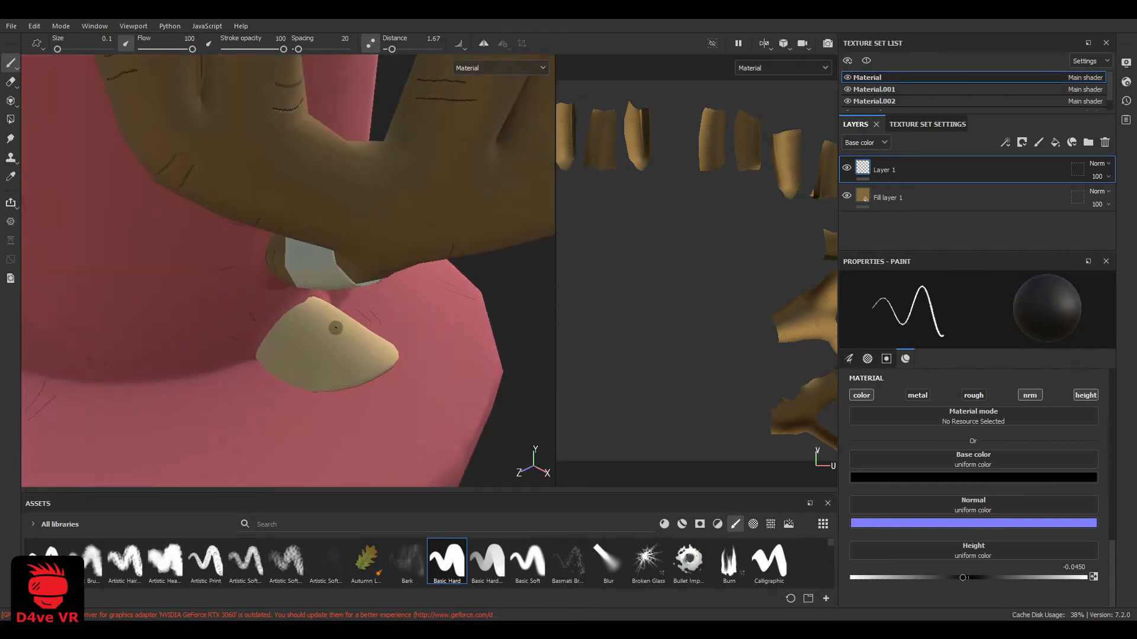
pyautogui.scroll(-1, 905, 94)
pyautogui.click(870, 89)
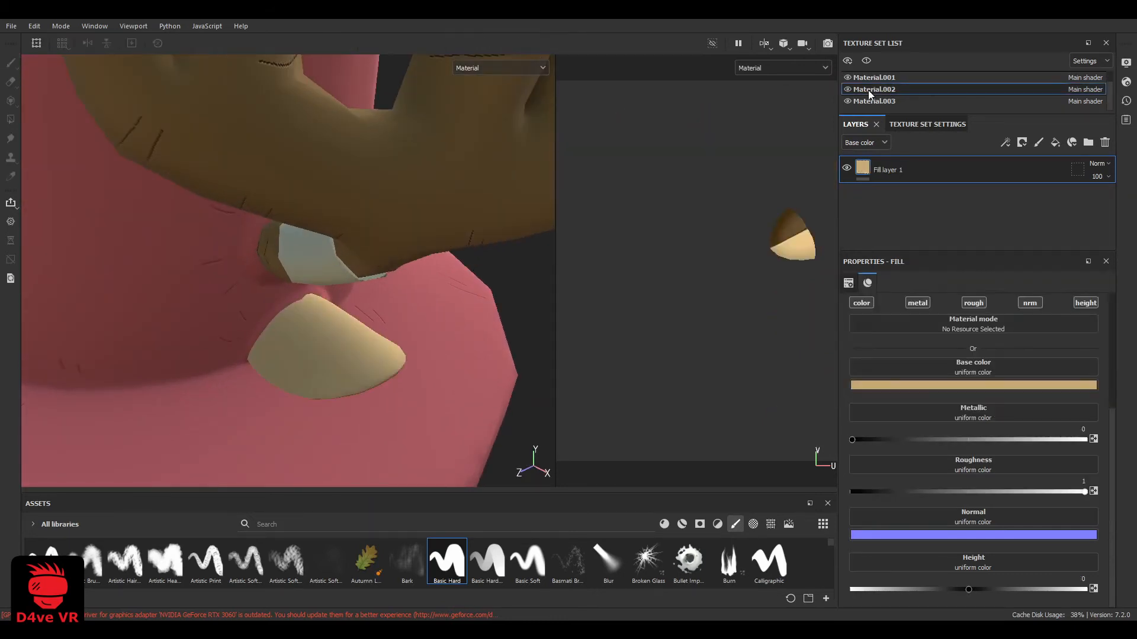
pyautogui.click(1038, 142)
pyautogui.scroll(3, 322, 332)
pyautogui.keyDown('alt'); pyautogui.moveTo(323, 331); pyautogui.dragTo(220, 301); pyautogui.keyUp('alt')
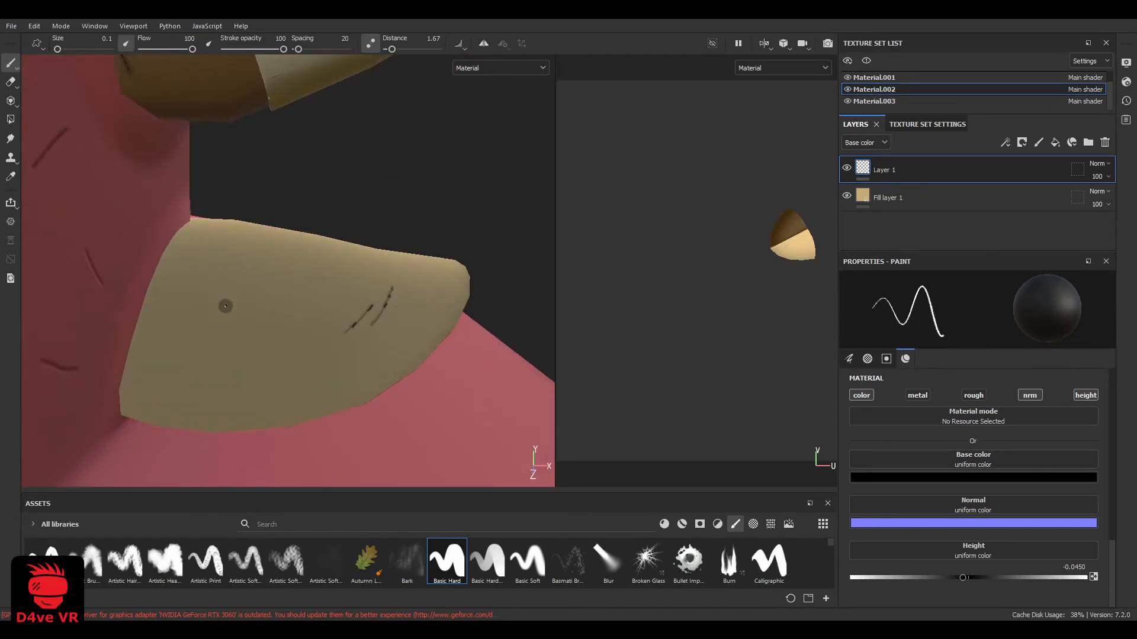
# Examine the painted creases on the ears, brim and antlers from the front around to the back of the hat
pyautogui.scroll(-5, 223, 370)
pyautogui.keyDown('alt'); pyautogui.moveTo(228, 363); pyautogui.dragTo(326, 336); pyautogui.keyUp('alt')
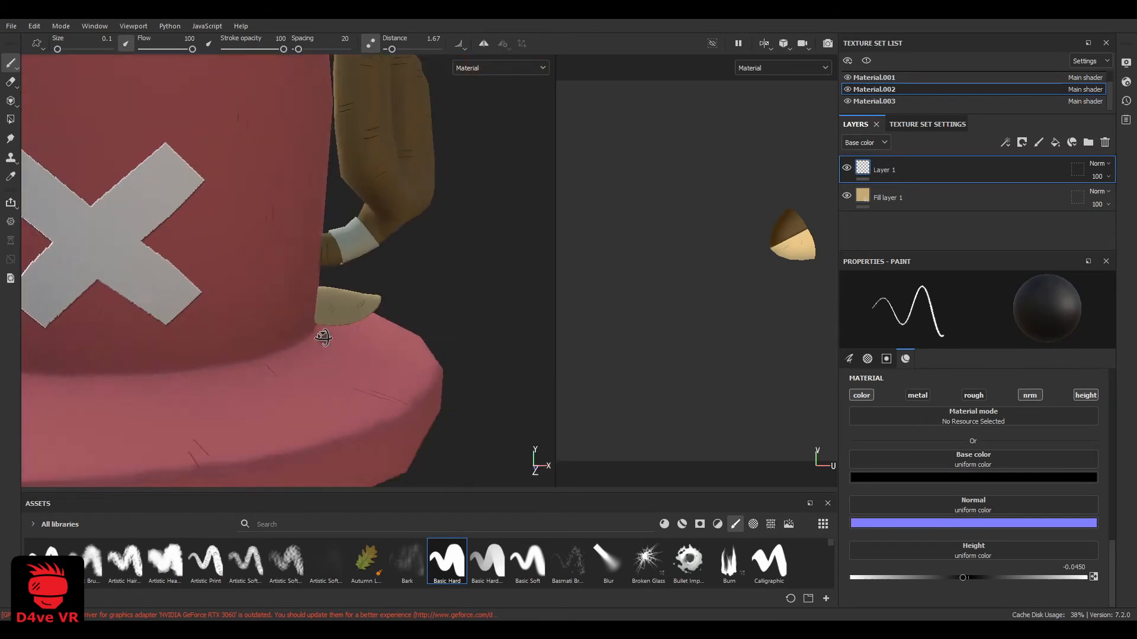
pyautogui.scroll(-3, 317, 337)
pyautogui.keyDown('alt'); pyautogui.moveTo(281, 349); pyautogui.dragTo(368, 350, button='middle'); pyautogui.keyUp('alt')
pyautogui.scroll(-1, 368, 350)
pyautogui.moveTo(368, 350)
pyautogui.keyDown('alt'); pyautogui.mouseDown()
pyautogui.moveTo(239, 333)
pyautogui.moveTo(434, 321)
pyautogui.moveTo(356, 321)
pyautogui.moveTo(348, 338)
pyautogui.moveTo(360, 339)
pyautogui.mouseUp(); pyautogui.keyUp('alt')
pyautogui.keyDown('alt'); pyautogui.moveTo(448, 285); pyautogui.dragTo(163, 259); pyautogui.keyUp('alt')
pyautogui.keyDown('alt'); pyautogui.moveTo(343, 298); pyautogui.dragTo(320, 296); pyautogui.keyUp('alt')
# Check which texture set covers the hat by toggling visibility, and select Layer 1 in Material.001
pyautogui.click(847, 89)
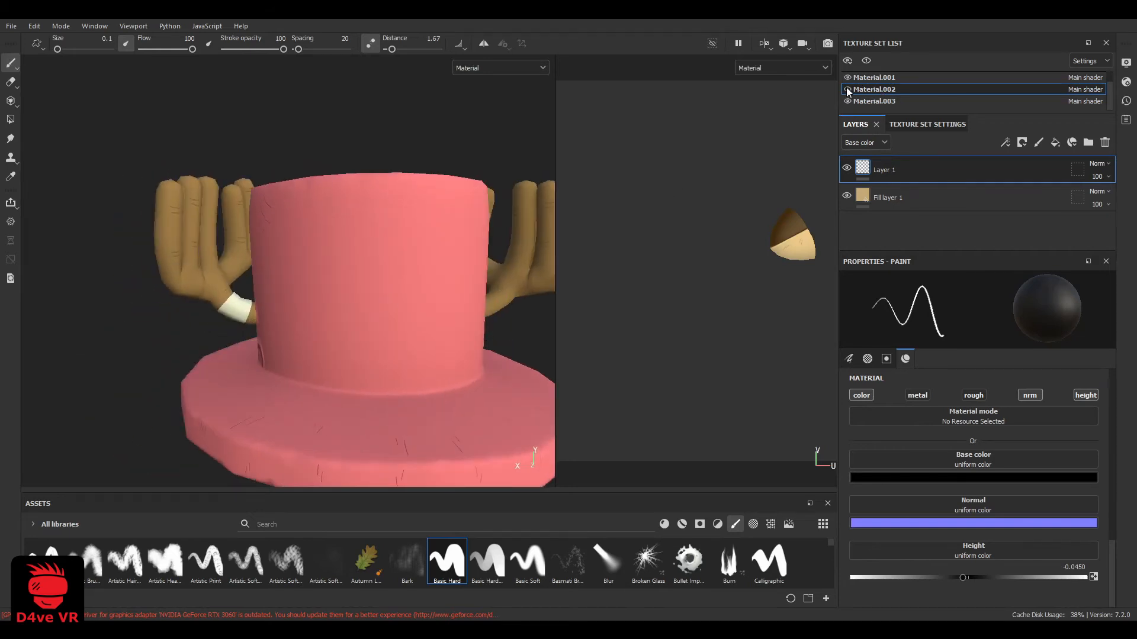
pyautogui.click(847, 77)
pyautogui.click(847, 89)
pyautogui.click(847, 77)
pyautogui.click(865, 78)
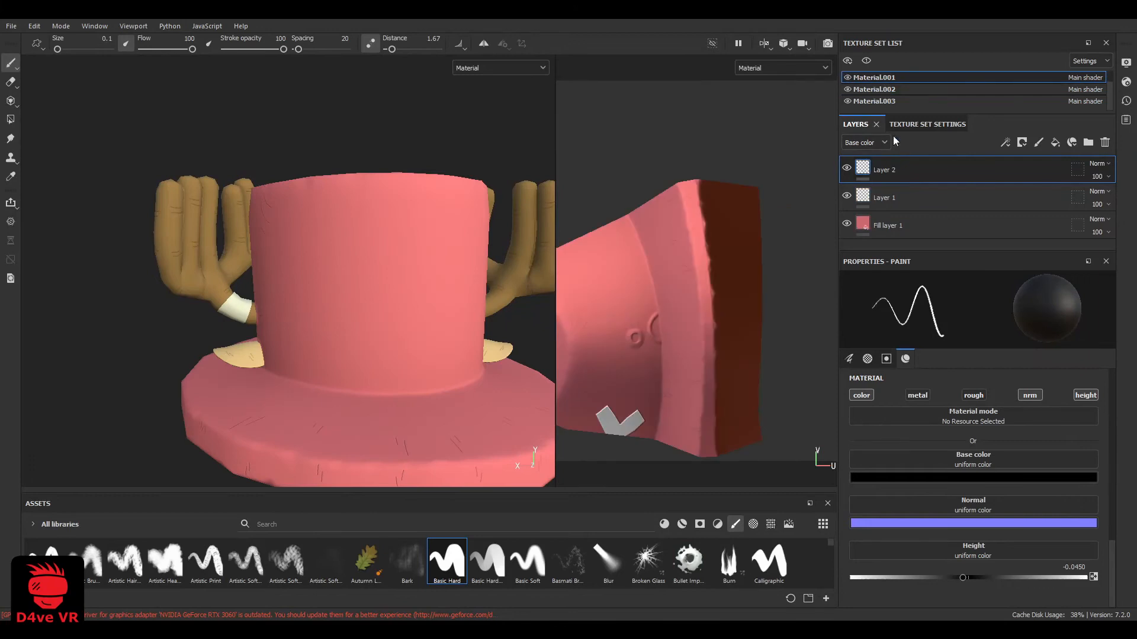
pyautogui.click(892, 197)
pyautogui.scroll(1, 382, 311)
pyautogui.keyDown('alt'); pyautogui.moveTo(378, 312); pyautogui.dragTo(341, 308); pyautogui.keyUp('alt')
pyautogui.keyDown('alt'); pyautogui.moveTo(341, 308); pyautogui.dragTo(318, 282, button='middle'); pyautogui.keyUp('alt')
pyautogui.scroll(1, 318, 282)
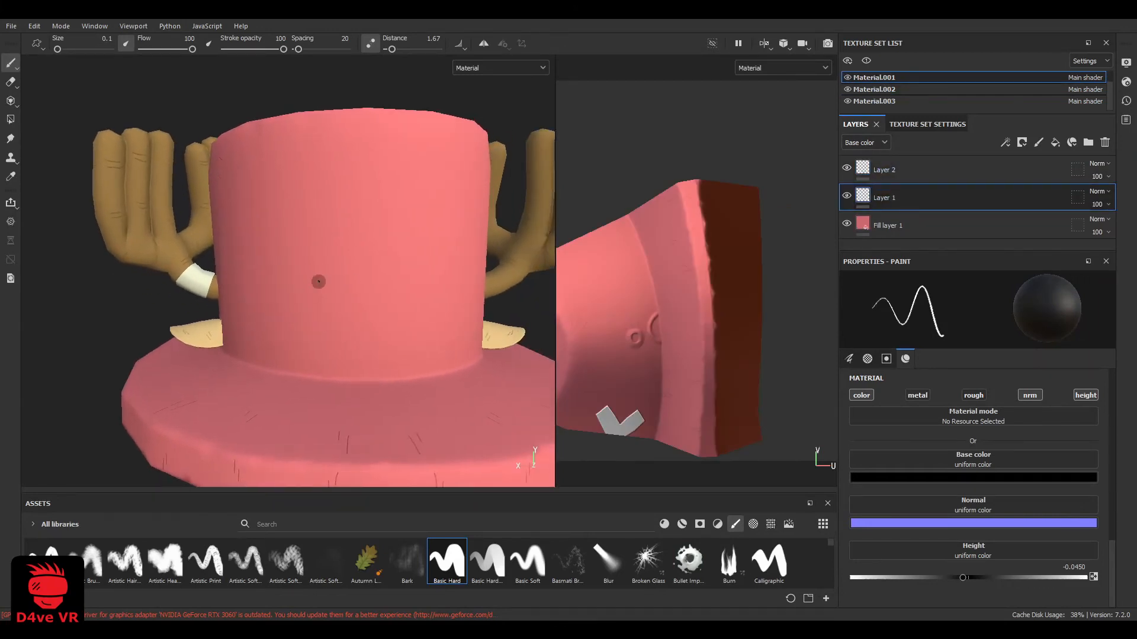
# Paint short thin black creases across the back of the pink crown on Material.001's Layer 1
pyautogui.keyDown('alt'); pyautogui.moveTo(310, 219); pyautogui.dragTo(268, 368); pyautogui.keyUp('alt')
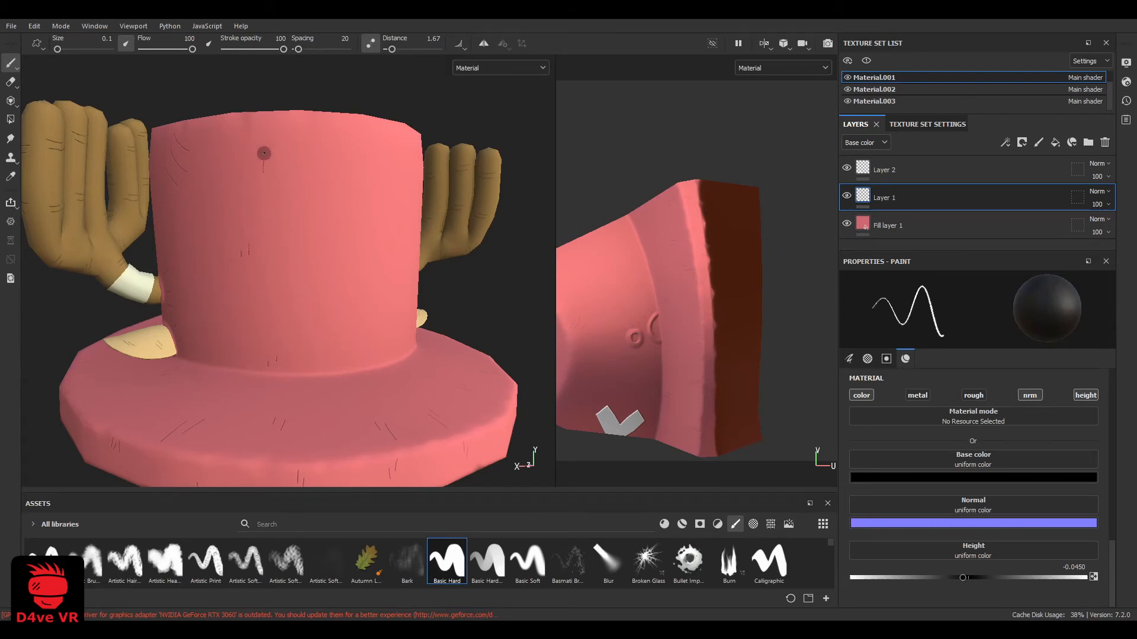
pyautogui.scroll(-6, 270, 240)
pyautogui.keyDown('alt'); pyautogui.moveTo(270, 239); pyautogui.dragTo(324, 261); pyautogui.keyUp('alt')
pyautogui.scroll(5, 323, 260)
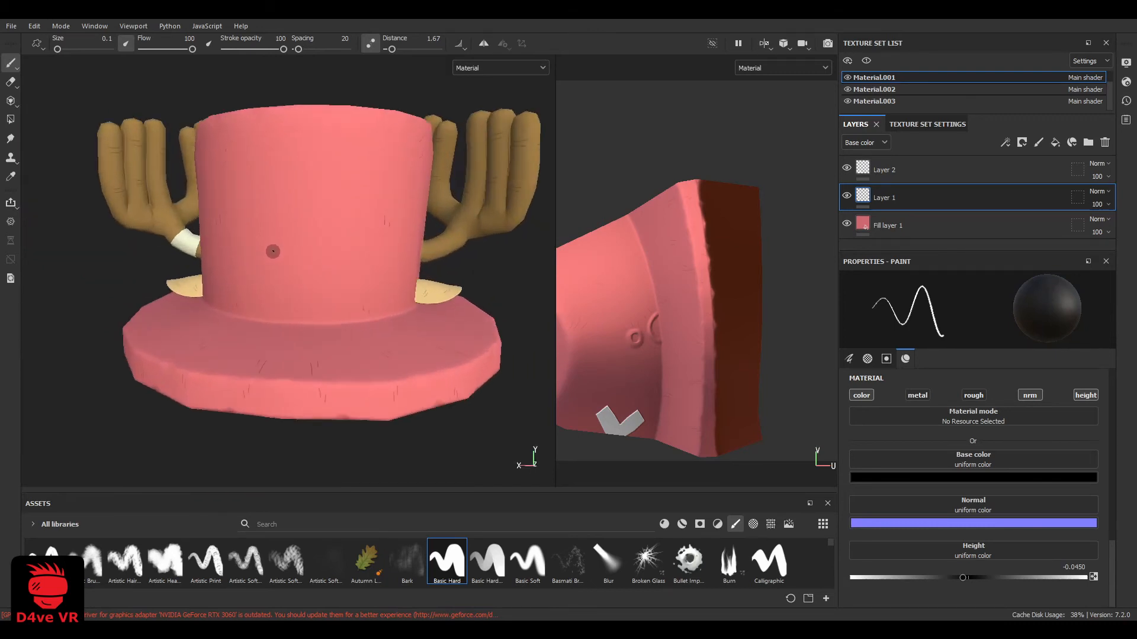
pyautogui.scroll(2, 280, 259)
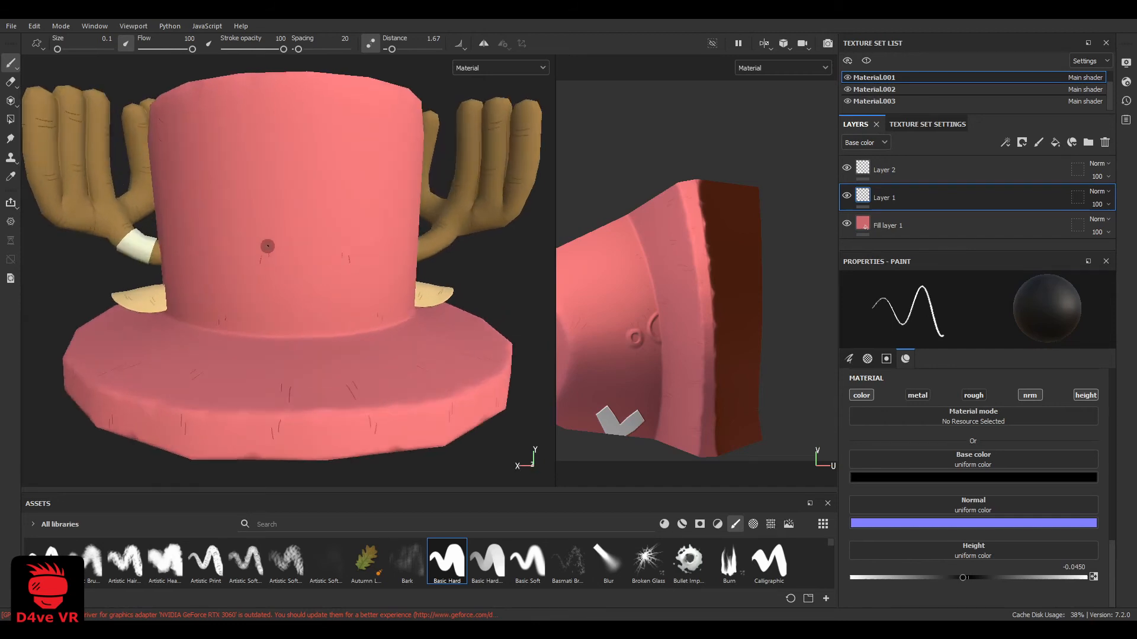
pyautogui.keyDown('alt'); pyautogui.moveTo(268, 247); pyautogui.dragTo(284, 310, button='middle'); pyautogui.keyUp('alt')
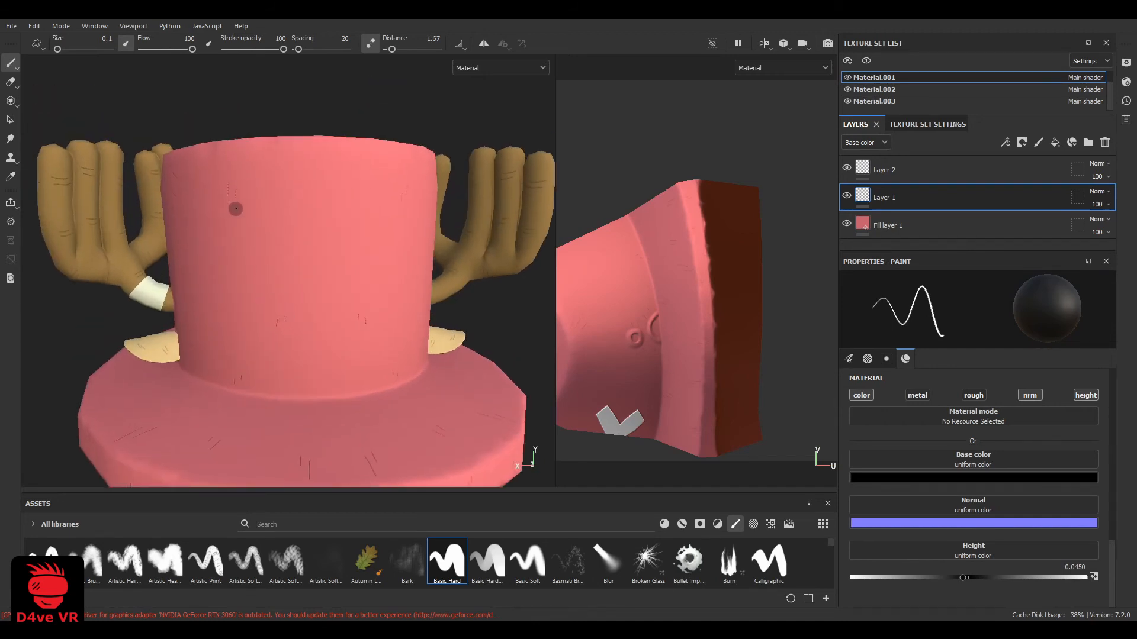
# Paint short black creases around the dark red underside of the brim
pyautogui.keyDown('alt'); pyautogui.moveTo(235, 208); pyautogui.dragTo(426, 215); pyautogui.keyUp('alt')
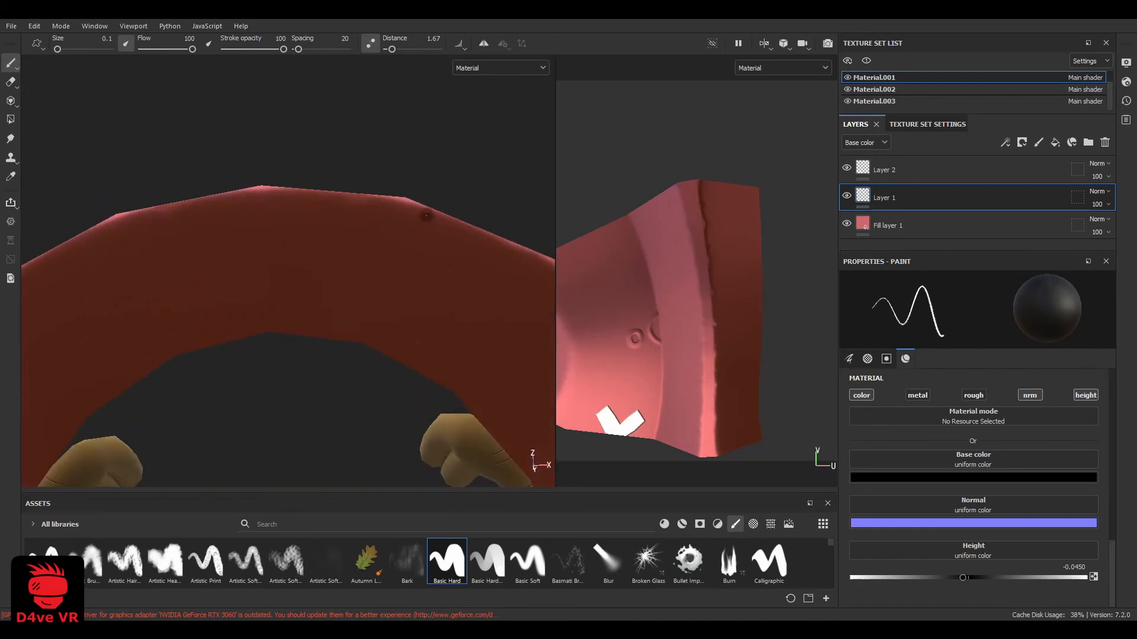
pyautogui.keyDown('alt'); pyautogui.moveTo(426, 257); pyautogui.dragTo(267, 272); pyautogui.keyUp('alt')
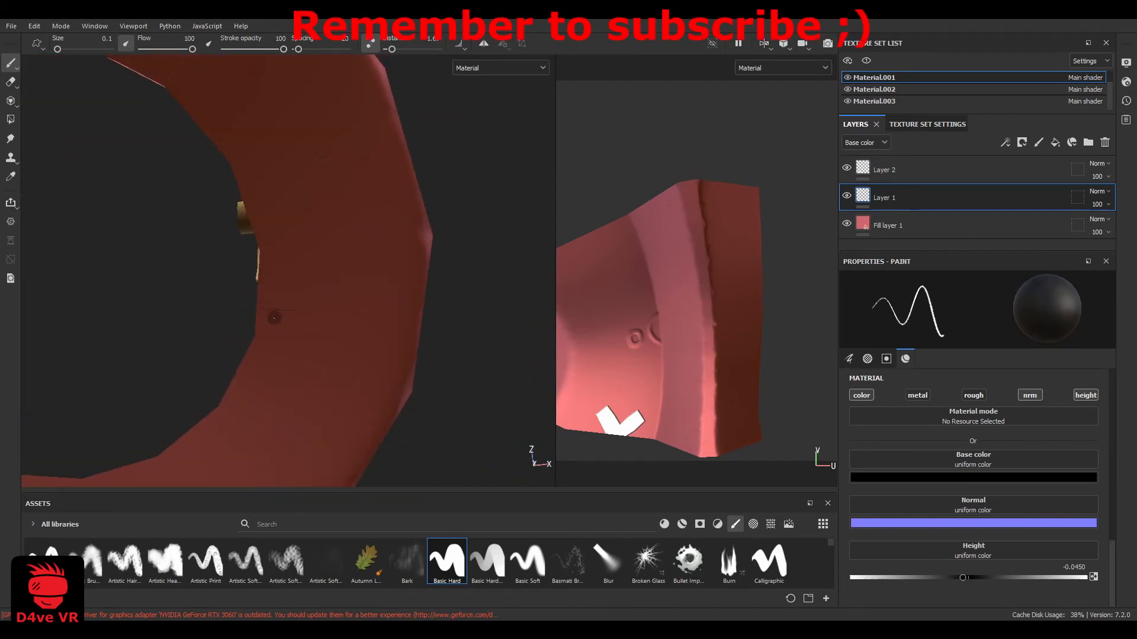
pyautogui.keyDown('alt'); pyautogui.moveTo(274, 318); pyautogui.dragTo(372, 346); pyautogui.keyUp('alt')
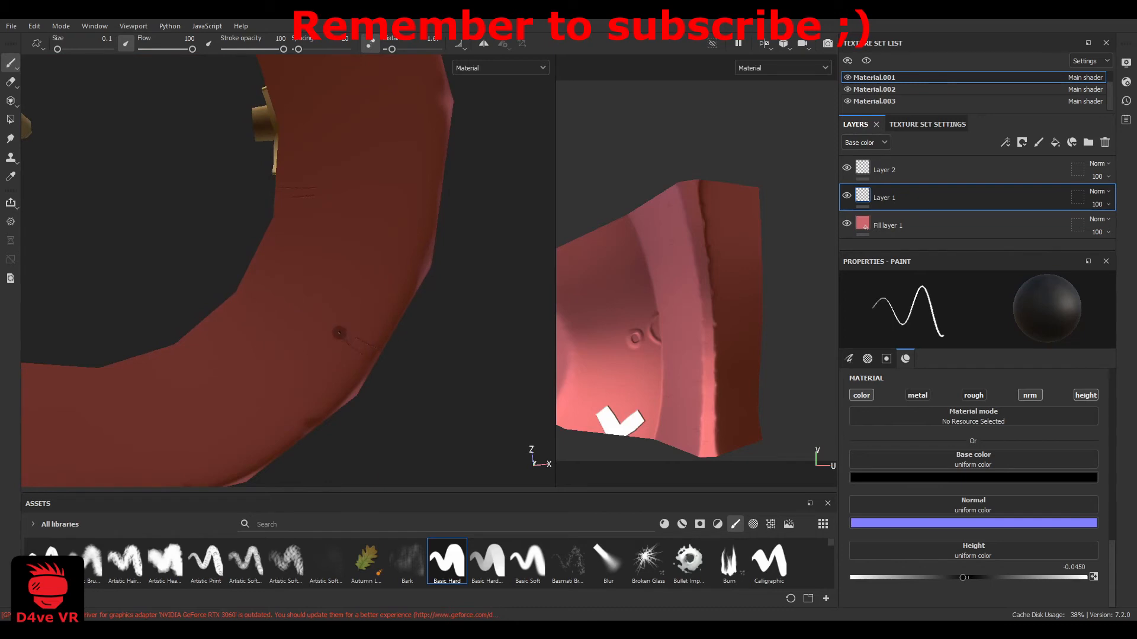
pyautogui.keyDown('alt'); pyautogui.moveTo(283, 386); pyautogui.dragTo(393, 332, button='middle'); pyautogui.keyUp('alt')
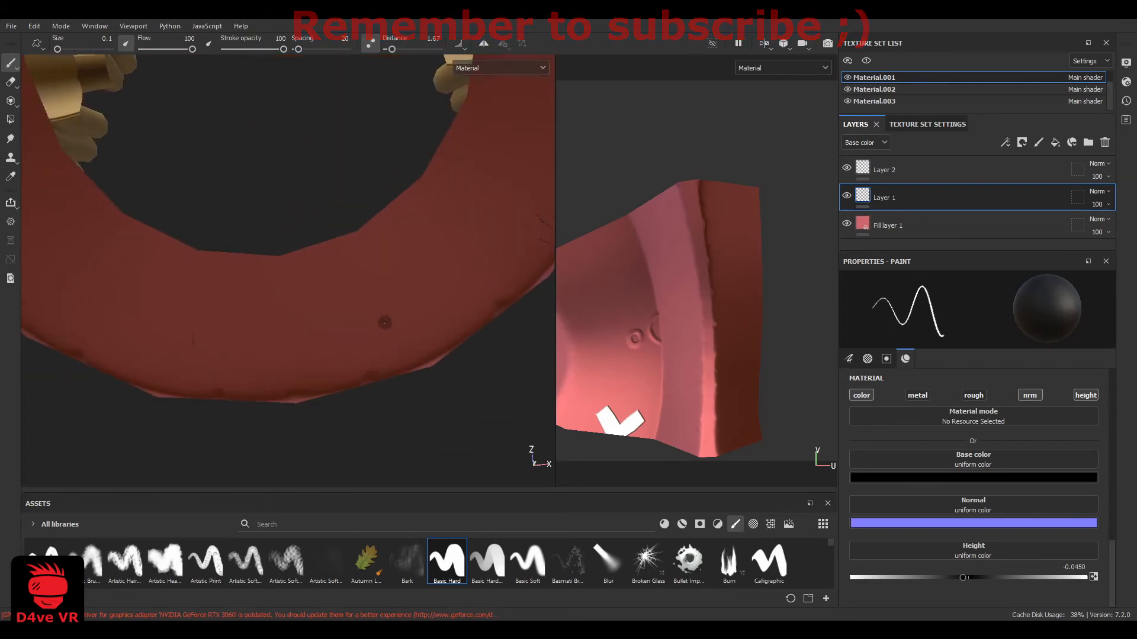
# Examine the complete hat from the front with its creased crown and brim
pyautogui.scroll(-4, 305, 329)
pyautogui.scroll(-5, 305, 329)
pyautogui.keyDown('alt'); pyautogui.moveTo(299, 202); pyautogui.dragTo(290, 320); pyautogui.keyUp('alt')
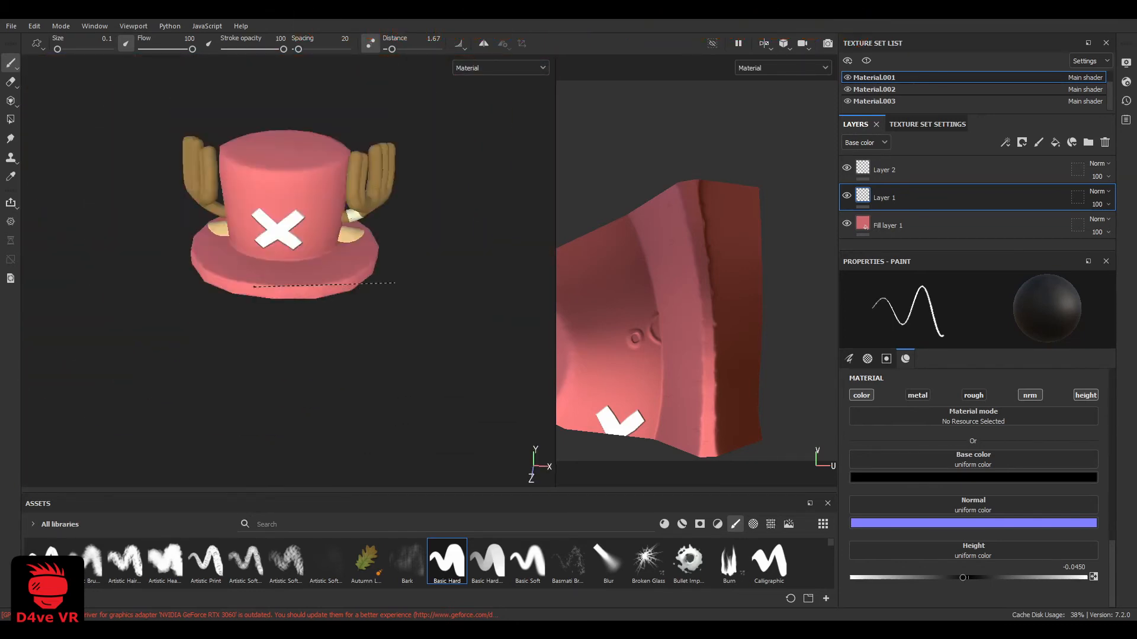
pyautogui.scroll(5, 290, 261)
pyautogui.keyDown('alt'); pyautogui.moveTo(278, 255); pyautogui.dragTo(153, 375, button='middle'); pyautogui.keyUp('alt')
pyautogui.keyDown('alt'); pyautogui.moveTo(152, 375); pyautogui.dragTo(254, 315); pyautogui.keyUp('alt')
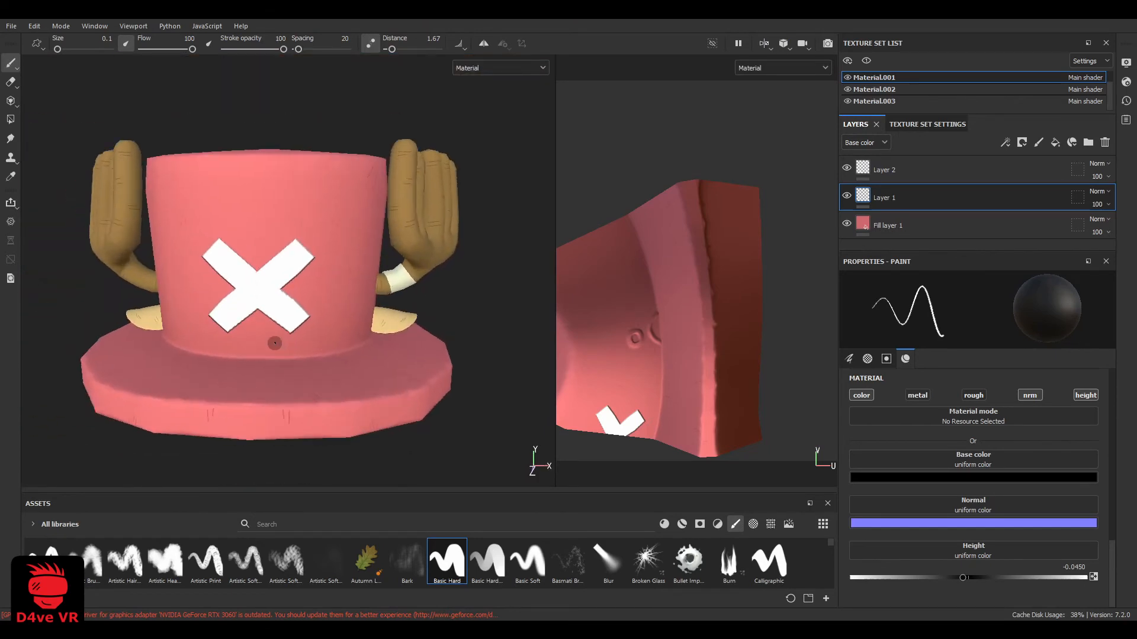
pyautogui.keyDown('alt'); pyautogui.moveTo(277, 343); pyautogui.dragTo(316, 342, button='middle'); pyautogui.keyUp('alt')
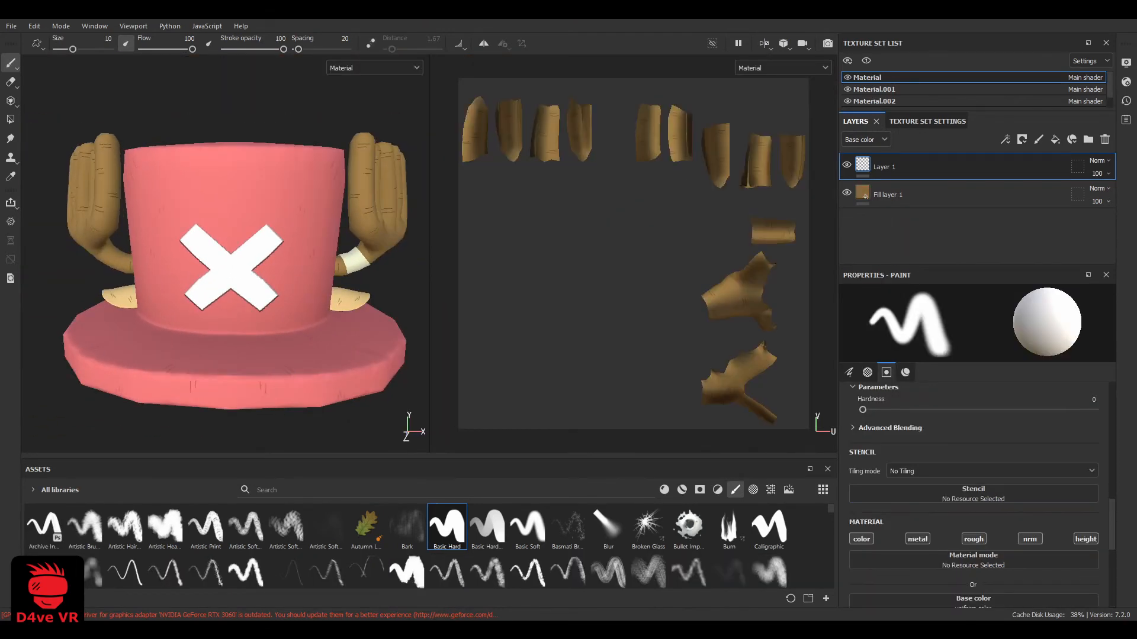
# Isolate the cream antler band by hiding every texture set except Material.003
pyautogui.keyDown('alt'); pyautogui.moveTo(249, 266); pyautogui.dragTo(177, 266); pyautogui.keyUp('alt')
pyautogui.scroll(3, 167, 264)
pyautogui.scroll(3, 168, 265)
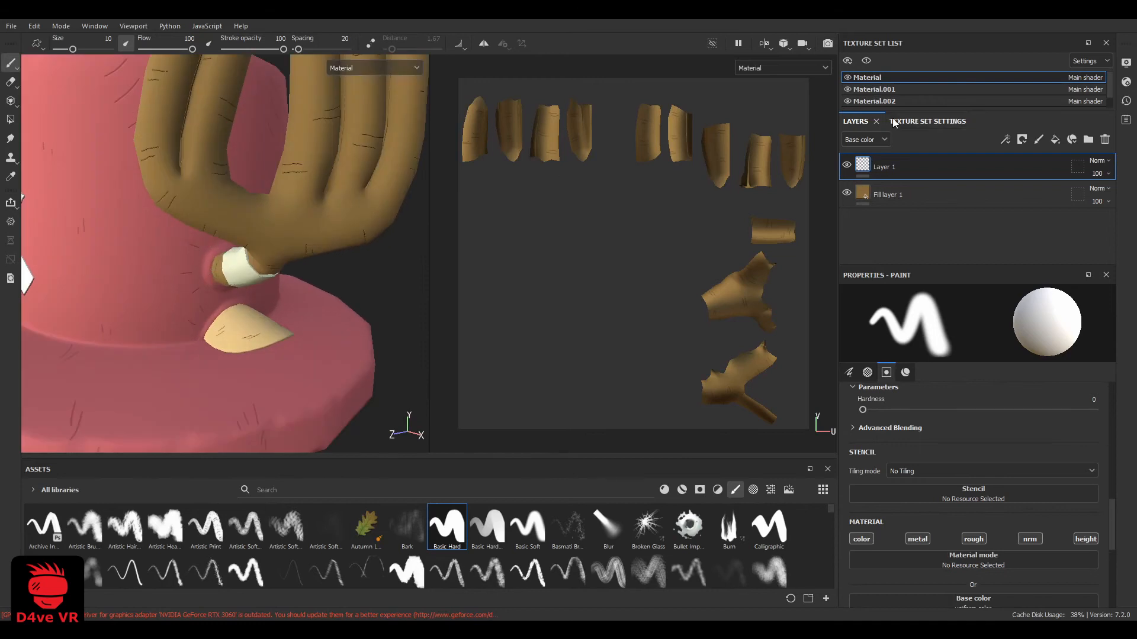
pyautogui.click(847, 78)
pyautogui.click(847, 90)
pyautogui.click(848, 101)
pyautogui.scroll(-1, 853, 102)
pyautogui.click(848, 102)
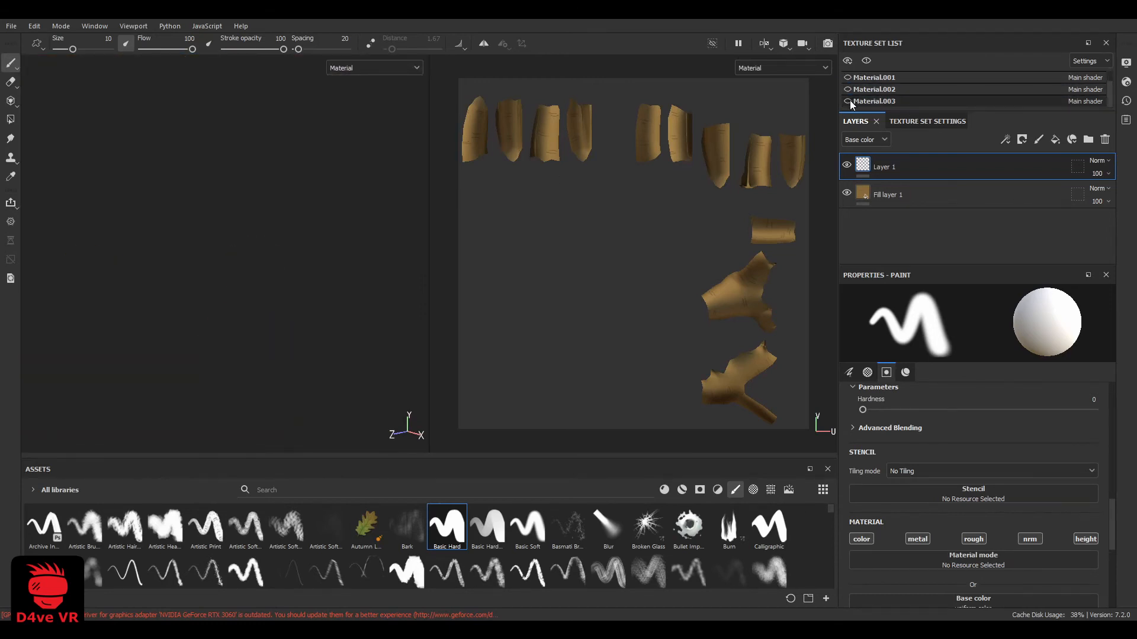
pyautogui.click(849, 102)
pyautogui.scroll(5, 299, 262)
pyautogui.keyDown('alt'); pyautogui.moveTo(266, 255); pyautogui.dragTo(322, 256); pyautogui.keyUp('alt')
# Select the Material.003 texture set and disable the metal and rough channels of its fill layer
pyautogui.click(900, 101)
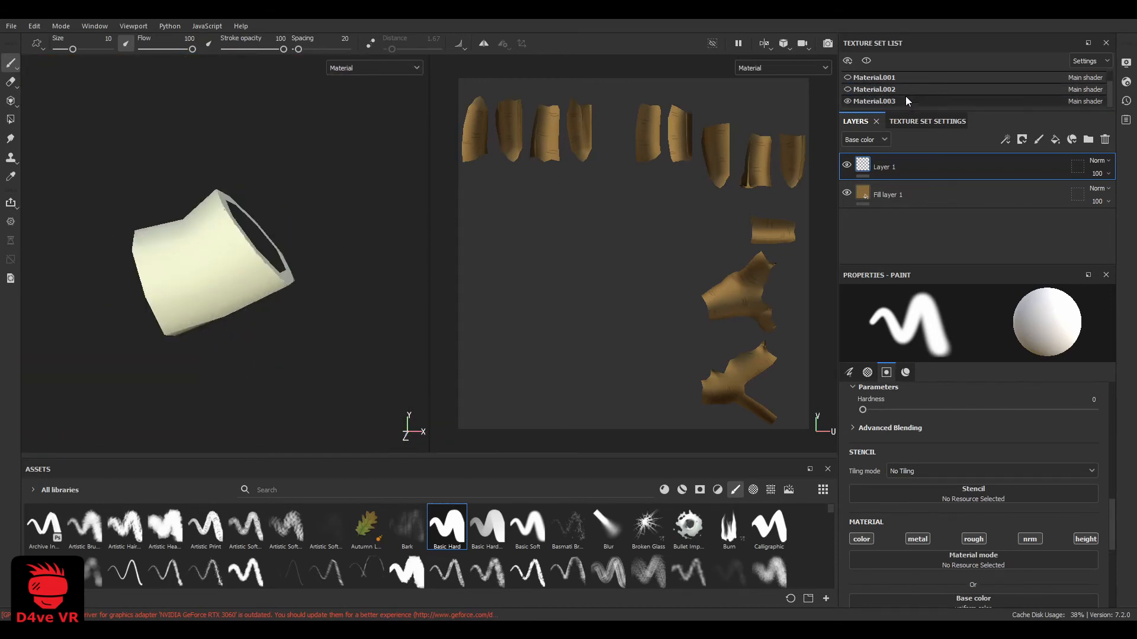
pyautogui.click(918, 391)
pyautogui.click(973, 390)
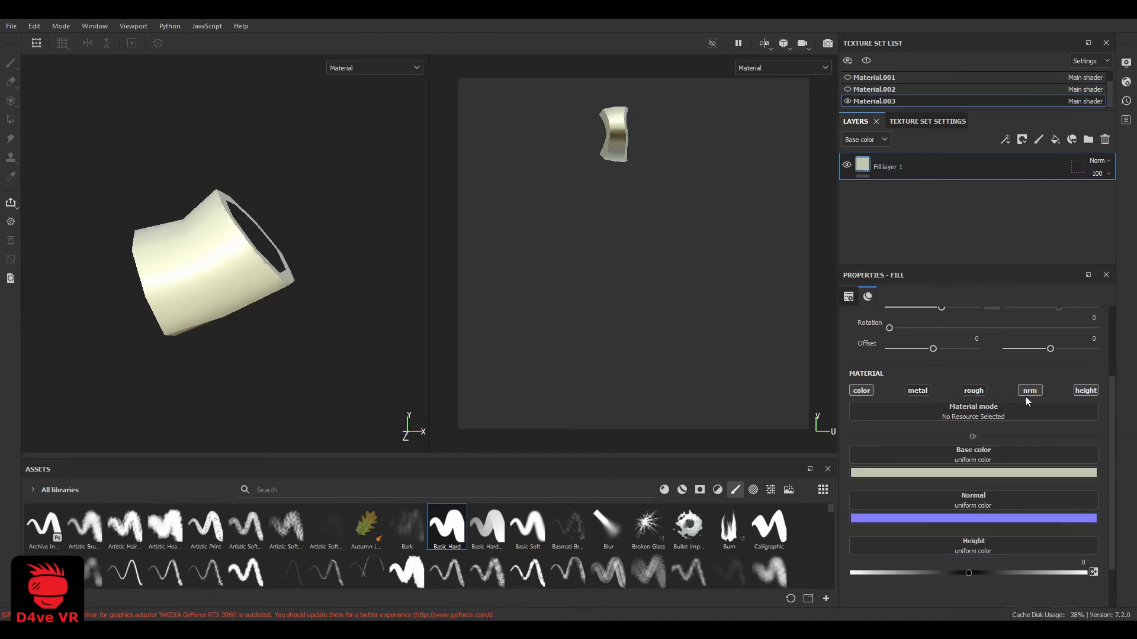
# Add a paint layer to Material.003 that paints only normal and height, with the height set to 1
pyautogui.click(1036, 140)
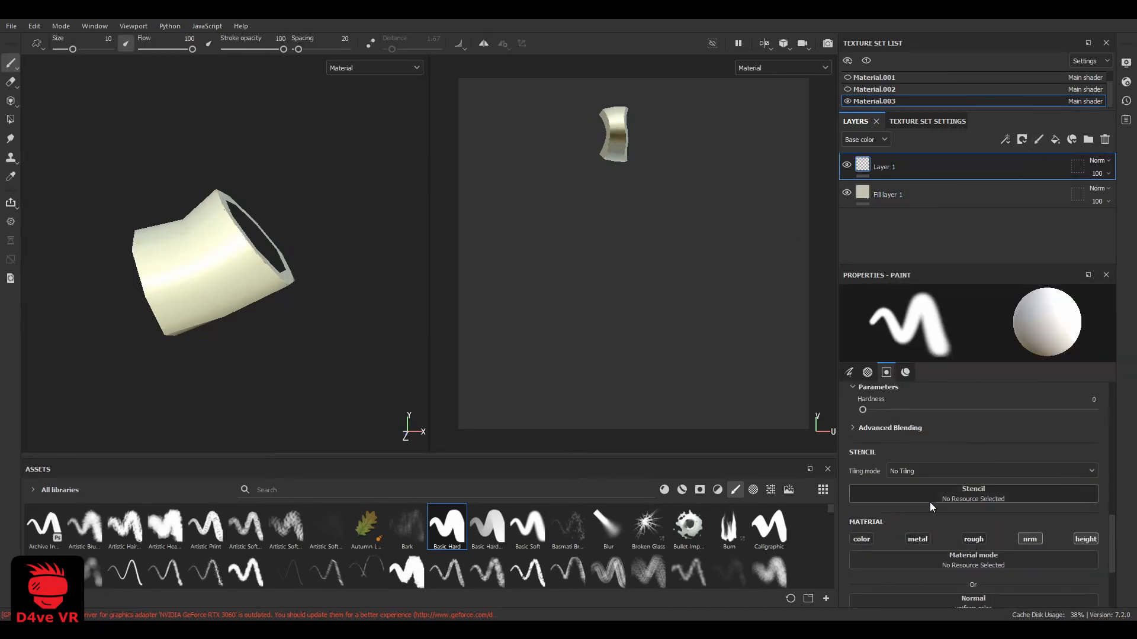
pyautogui.scroll(5, 628, 118)
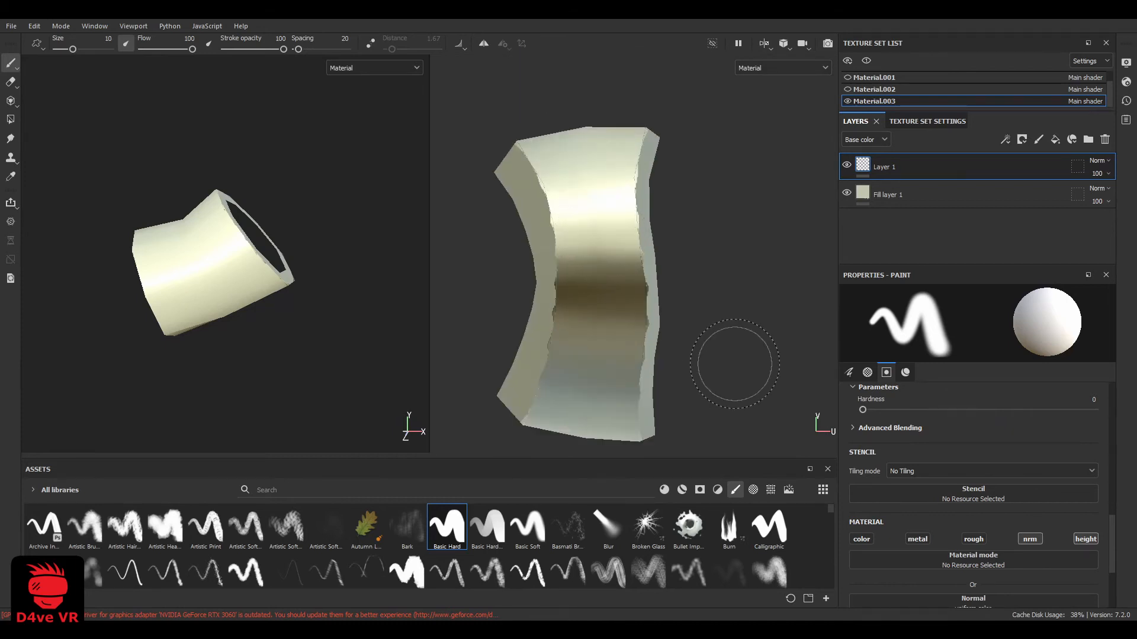
pyautogui.scroll(-3, 947, 557)
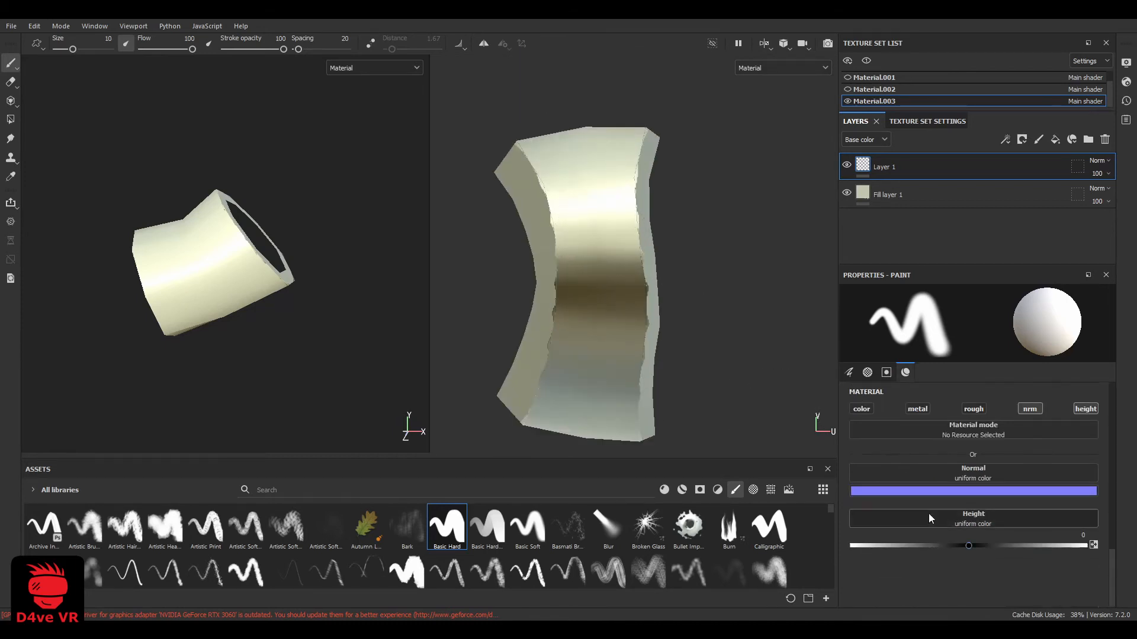
pyautogui.moveTo(969, 546); pyautogui.dragTo(1087, 546)
# Try raised rivet dots on the band with the Basic Hard brush at sizes 1.86 and 1, undoing the test stamps
pyautogui.moveTo(600, 288)
pyautogui.keyDown('ctrl'); pyautogui.mouseDown(button='right')
pyautogui.moveTo(563, 287)
pyautogui.moveTo(584, 296)
pyautogui.mouseUp(button='right'); pyautogui.keyUp('ctrl')
pyautogui.scroll(3, 581, 294)
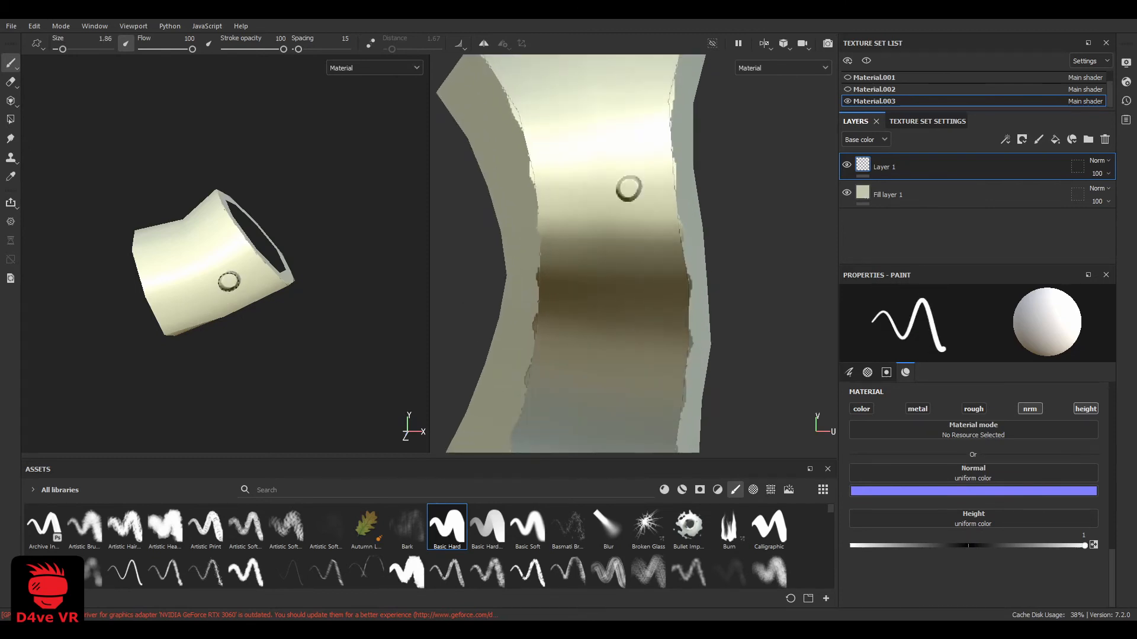
pyautogui.scroll(3, 216, 274)
pyautogui.scroll(-1, 551, 246)
pyautogui.scroll(2, 335, 205)
pyautogui.keyDown('ctrl'); pyautogui.moveTo(334, 204); pyautogui.dragTo(258, 203, button='right'); pyautogui.keyUp('ctrl')
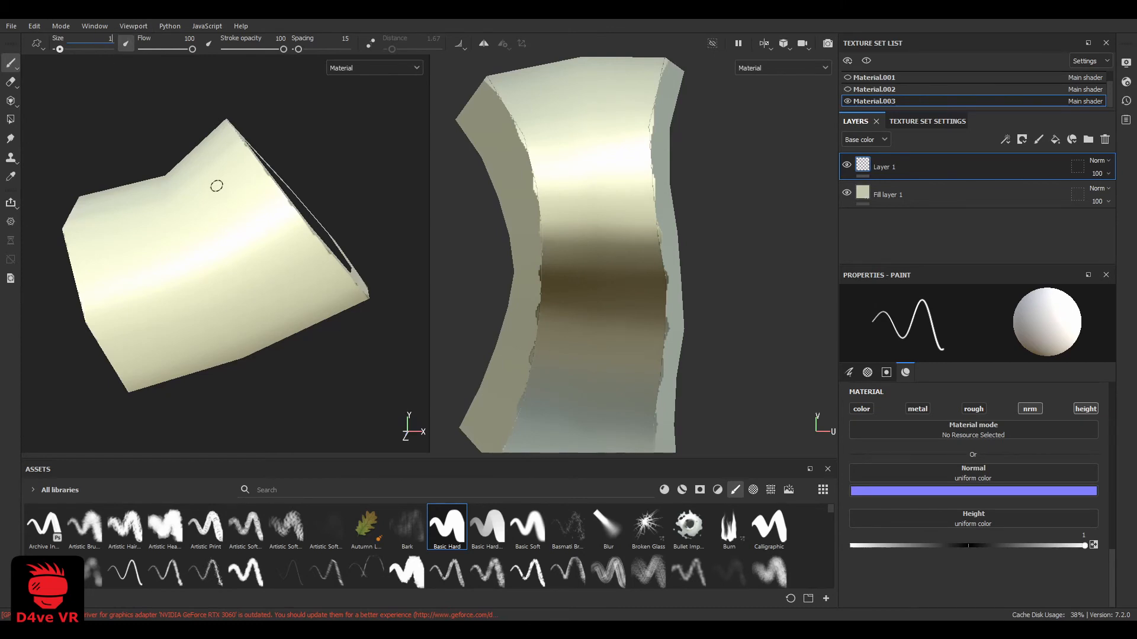
pyautogui.click(242, 188)
pyautogui.hotkey('ctrl', 'z')
pyautogui.click(259, 215)
pyautogui.keyDown('alt'); pyautogui.moveTo(261, 217); pyautogui.dragTo(248, 273); pyautogui.keyUp('alt')
pyautogui.hotkey('ctrl', 'z')
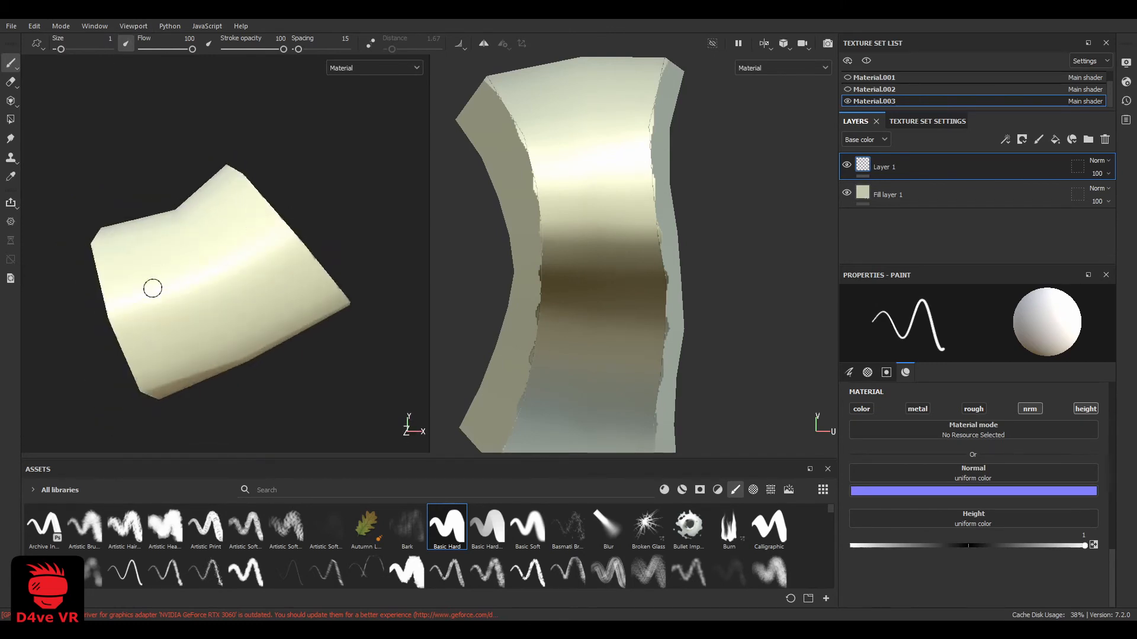
pyautogui.moveTo(146, 270)
pyautogui.keyDown('alt'); pyautogui.mouseDown()
pyautogui.moveTo(238, 180)
pyautogui.moveTo(118, 62)
pyautogui.mouseUp(); pyautogui.keyUp('alt')
pyautogui.hotkey('ctrl', 'z')
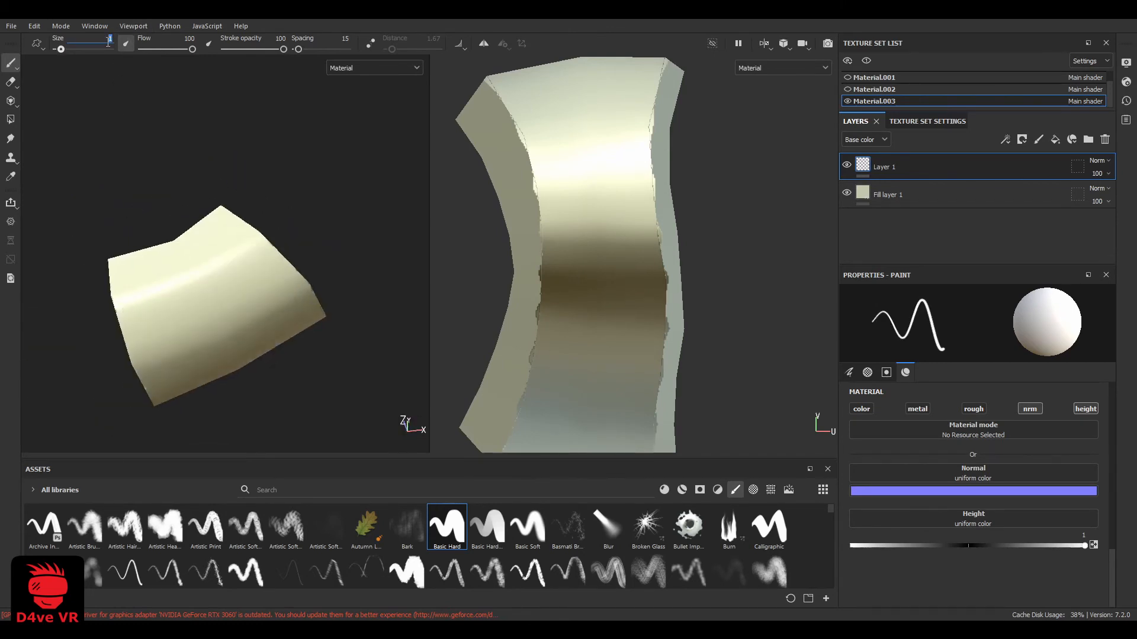
# Stamp pairs of raised rivets along both edges of the unwrapped antler band with brush size 1.2
pyautogui.keyDown('alt'); pyautogui.moveTo(234, 301); pyautogui.dragTo(180, 298); pyautogui.keyUp('alt')
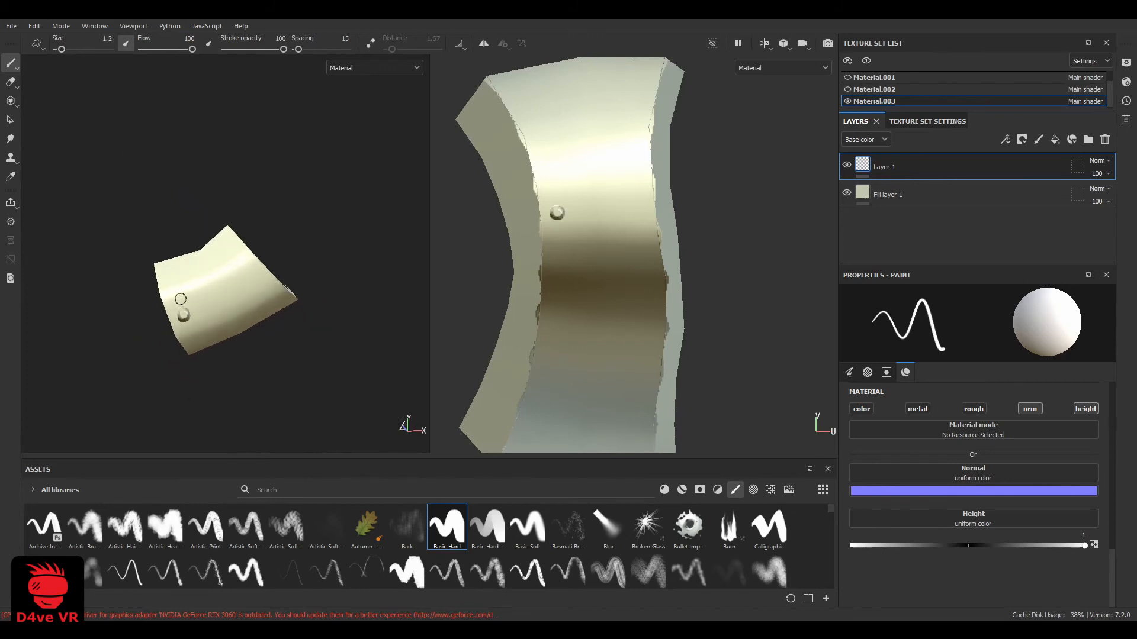
pyautogui.scroll(-1, 572, 165)
pyautogui.moveTo(555, 123)
pyautogui.keyDown('alt'); pyautogui.mouseDown(button='middle')
pyautogui.moveTo(572, 165)
pyautogui.moveTo(544, 92)
pyautogui.moveTo(546, 147)
pyautogui.mouseUp(button='middle'); pyautogui.keyUp('alt')
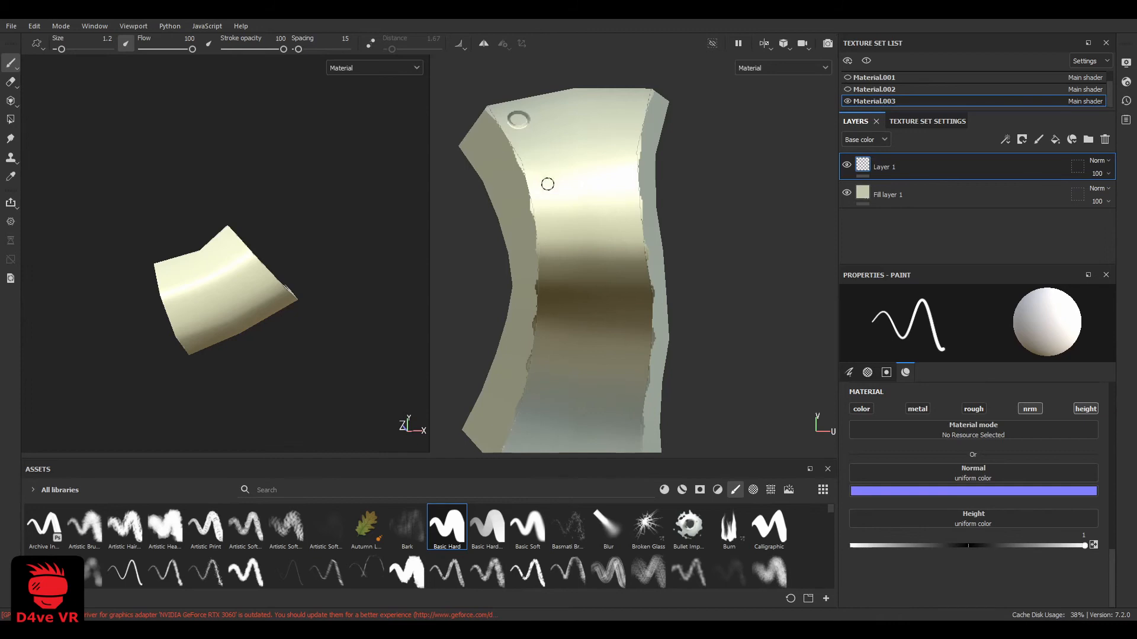
pyautogui.keyDown('alt'); pyautogui.moveTo(550, 205); pyautogui.dragTo(542, 128, button='middle'); pyautogui.keyUp('alt')
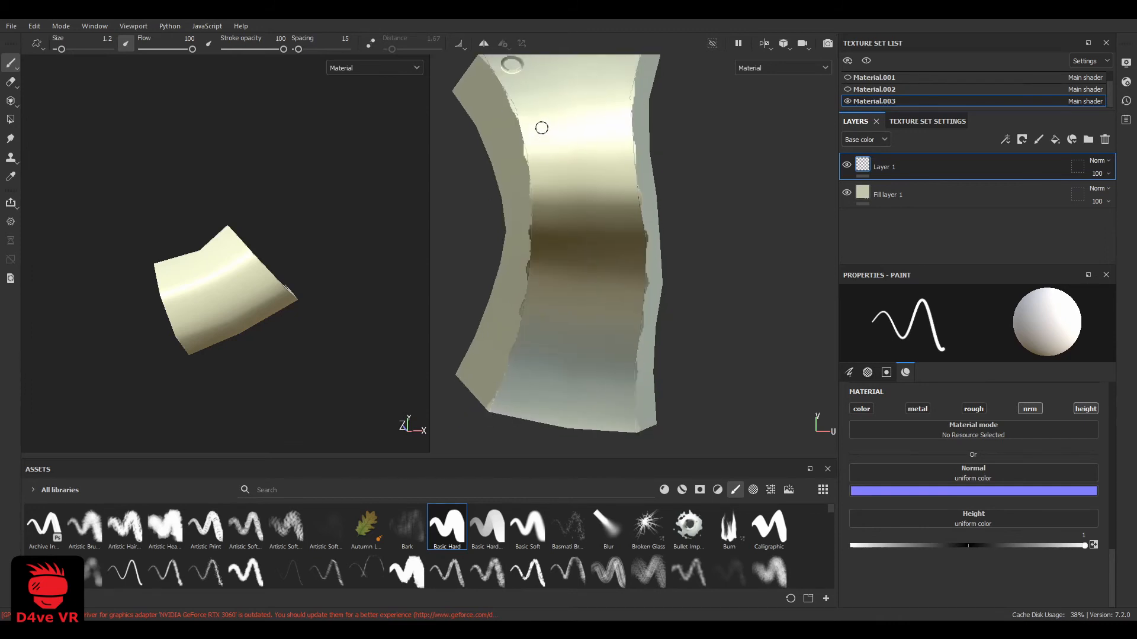
pyautogui.click(623, 204)
pyautogui.keyDown('alt'); pyautogui.moveTo(537, 128); pyautogui.dragTo(538, 192, button='middle'); pyautogui.keyUp('alt')
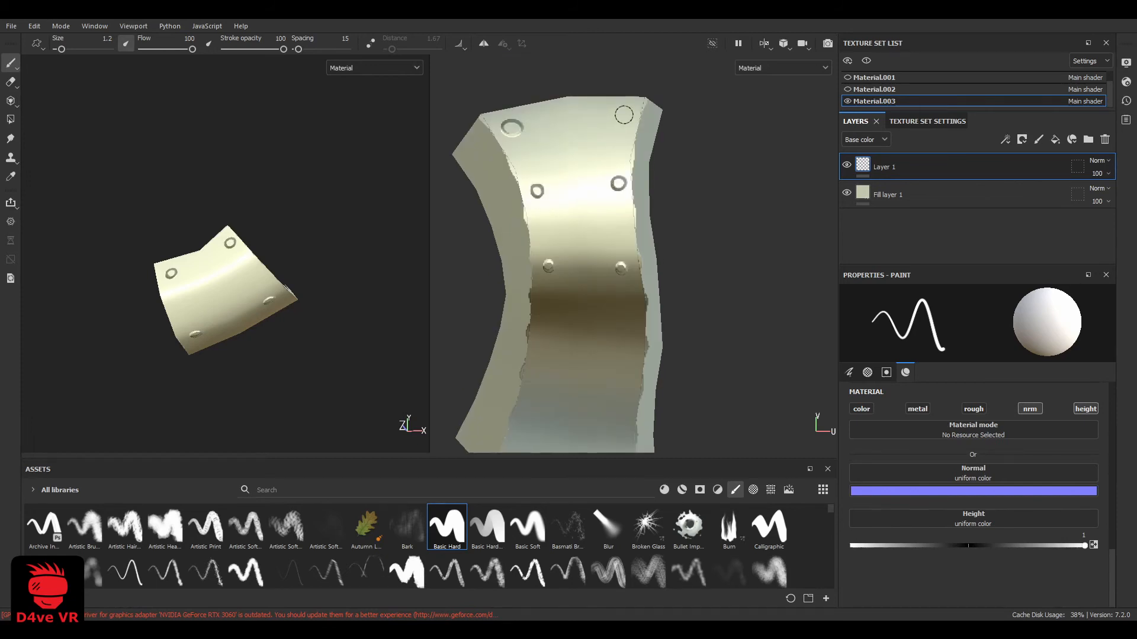
pyautogui.keyDown('alt'); pyautogui.moveTo(541, 450); pyautogui.dragTo(544, 320, button='middle'); pyautogui.keyUp('alt')
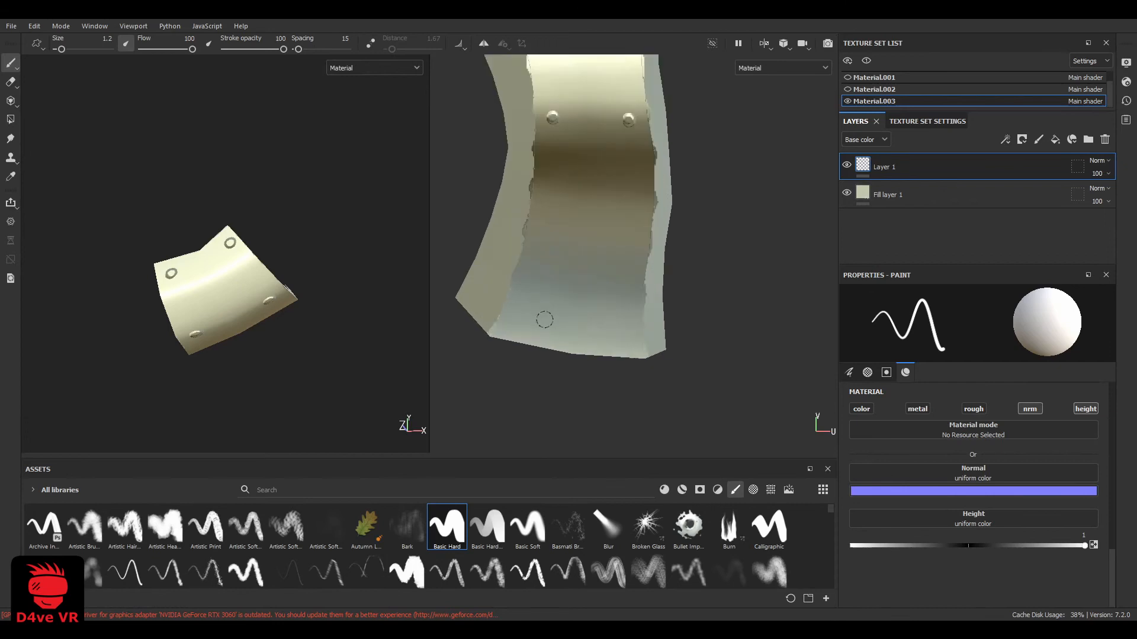
pyautogui.click(625, 336)
pyautogui.scroll(-4, 587, 244)
pyautogui.scroll(3, 577, 229)
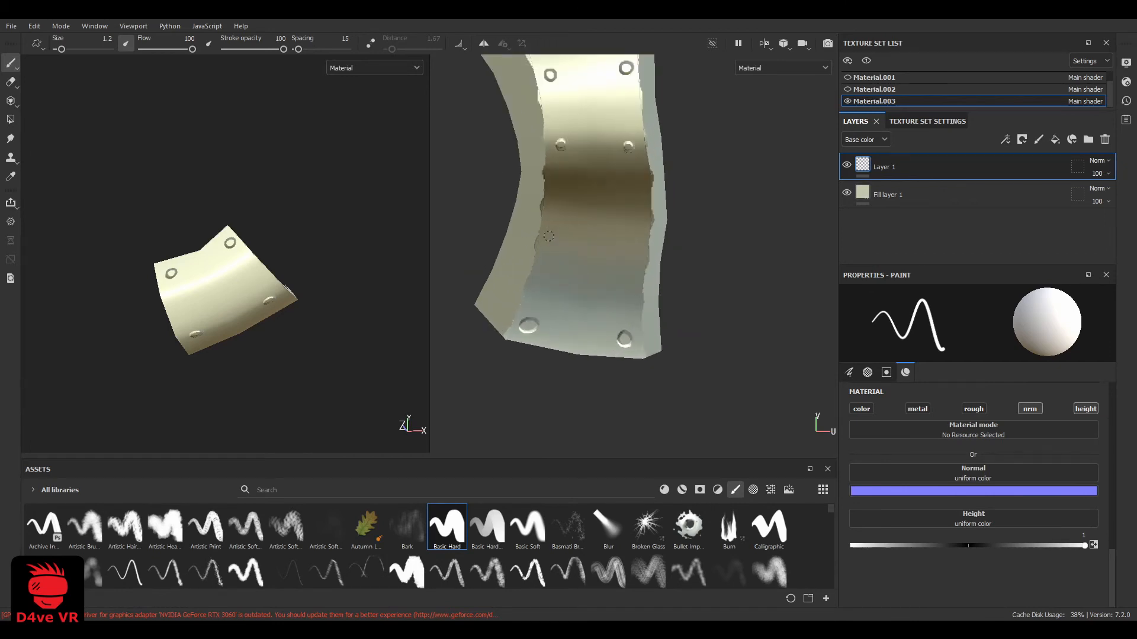
pyautogui.click(636, 247)
# Examine the raised rivets around the isolated band in the 3D view
pyautogui.scroll(-3, 602, 246)
pyautogui.moveTo(230, 333)
pyautogui.keyDown('alt'); pyautogui.mouseDown()
pyautogui.moveTo(249, 237)
pyautogui.moveTo(227, 255)
pyautogui.moveTo(296, 218)
pyautogui.mouseUp(); pyautogui.keyUp('alt')
pyautogui.scroll(3, 208, 175)
pyautogui.keyDown('alt'); pyautogui.moveTo(208, 176); pyautogui.dragTo(248, 272, button='middle'); pyautogui.keyUp('alt')
pyautogui.scroll(3, 249, 271)
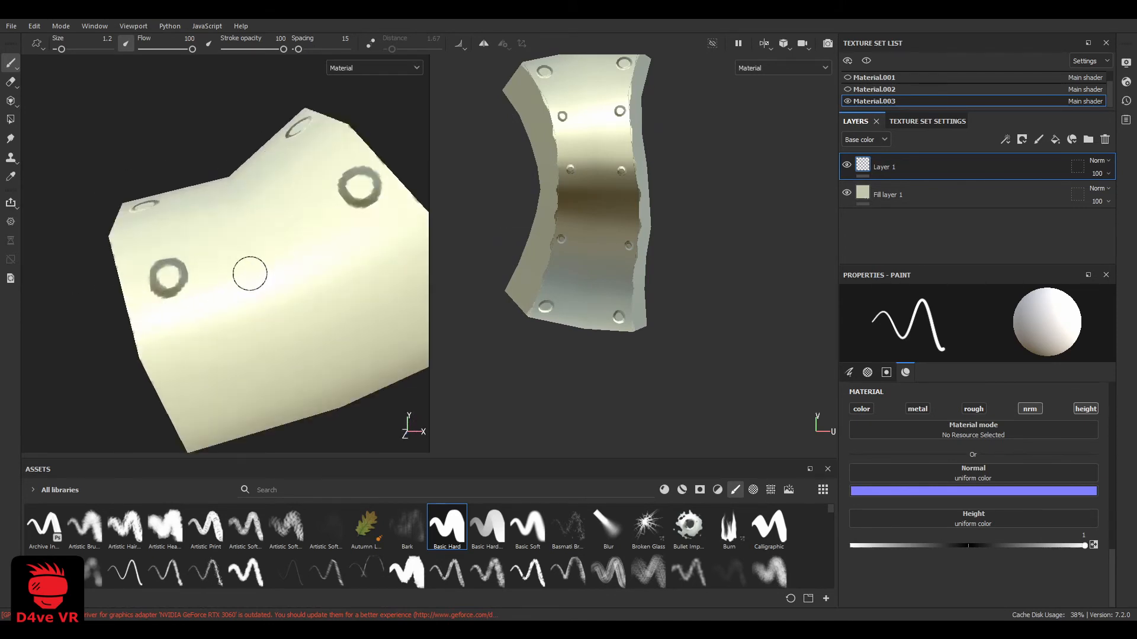
pyautogui.scroll(-6, 292, 247)
pyautogui.keyDown('alt'); pyautogui.moveTo(249, 272); pyautogui.dragTo(296, 268); pyautogui.keyUp('alt')
# Make the Material, Material.001 and Material.002 texture sets visible again
pyautogui.scroll(-2, 297, 268)
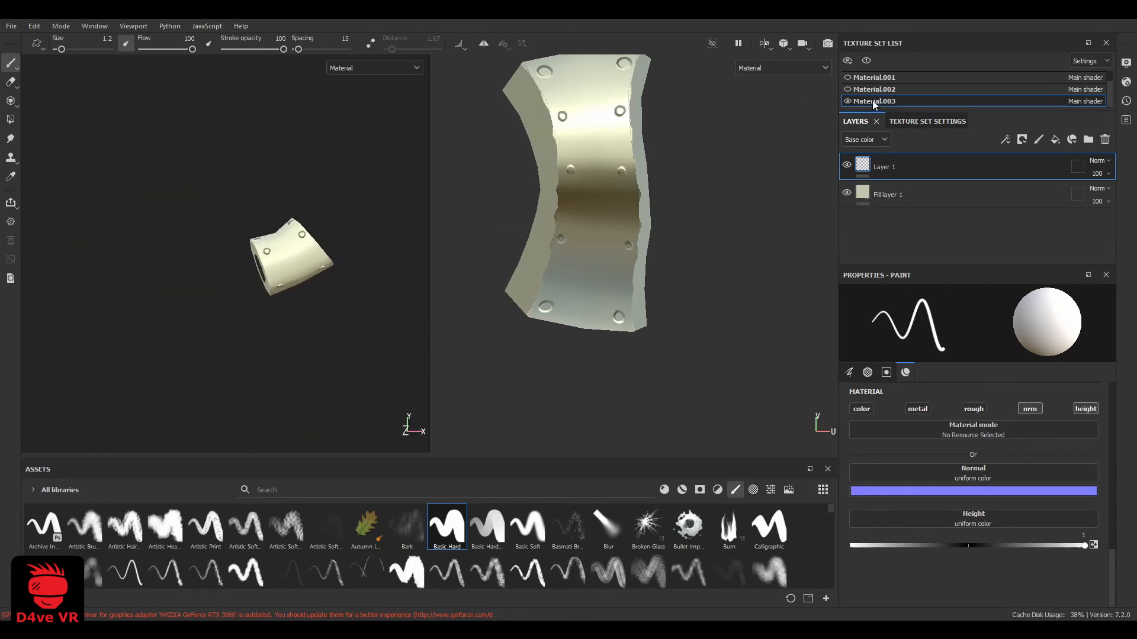
pyautogui.click(847, 89)
pyautogui.click(847, 78)
pyautogui.scroll(1, 848, 80)
pyautogui.click(848, 79)
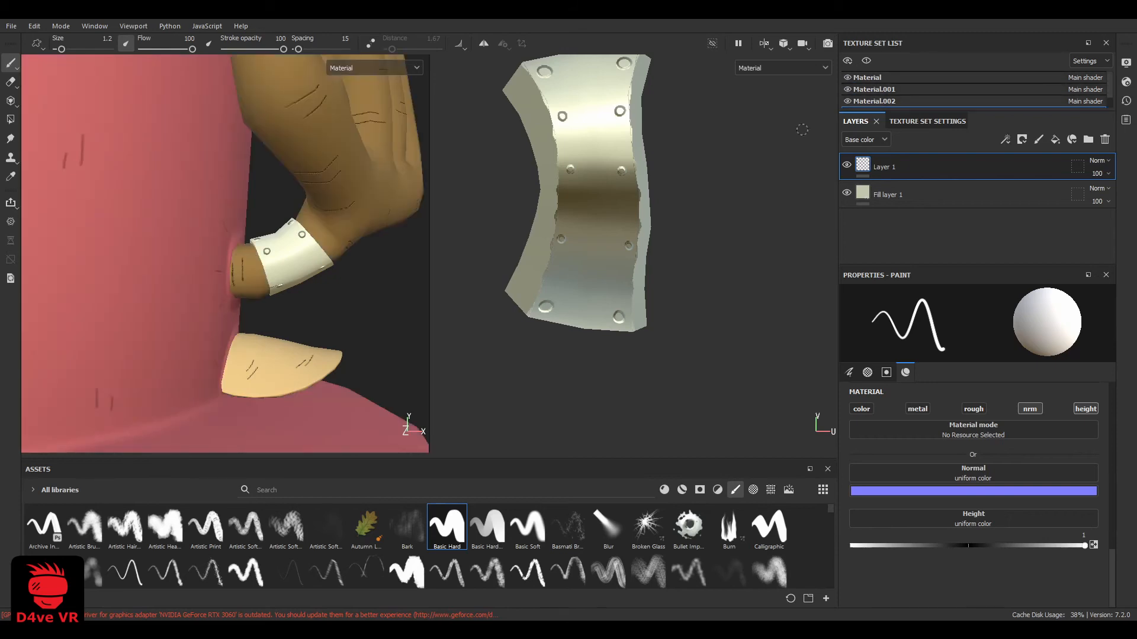
# Enlarge the 3D view and examine the front of the complete hat with its riveted antler band
pyautogui.scroll(-8, 225, 254)
pyautogui.keyDown('alt'); pyautogui.moveTo(224, 254); pyautogui.dragTo(340, 292, button='middle'); pyautogui.keyUp('alt')
pyautogui.scroll(3, 339, 292)
pyautogui.moveTo(430, 419); pyautogui.dragTo(790, 412)
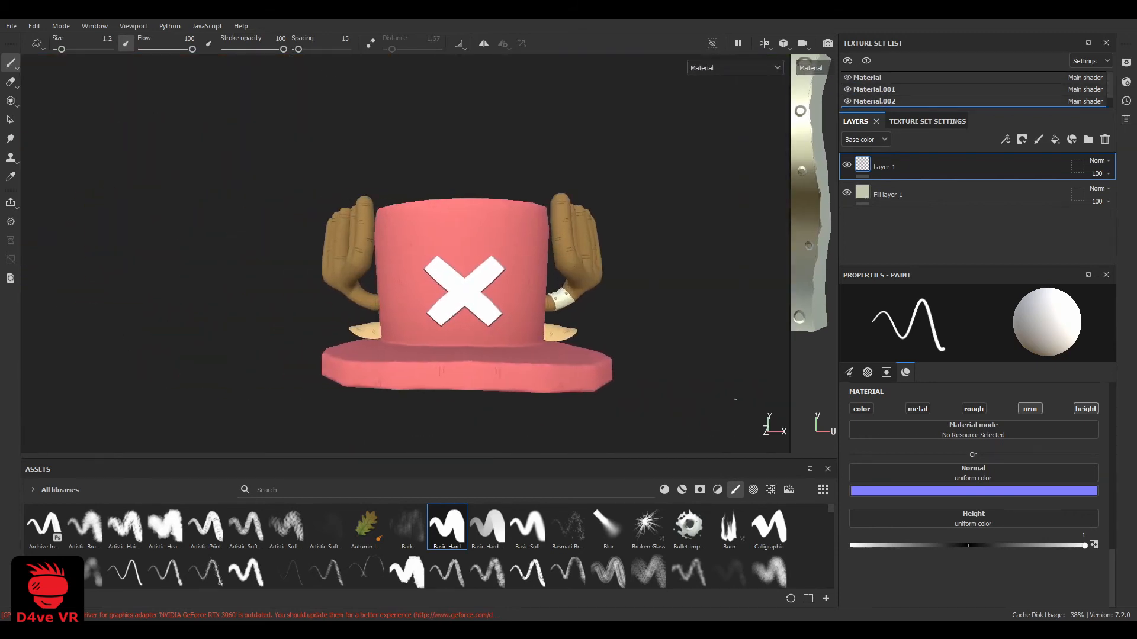
pyautogui.keyDown('alt'); pyautogui.moveTo(722, 342); pyautogui.dragTo(615, 305, button='middle'); pyautogui.keyUp('alt')
pyautogui.scroll(2, 616, 304)
pyautogui.keyDown('alt'); pyautogui.moveTo(616, 304); pyautogui.dragTo(642, 318); pyautogui.keyUp('alt')
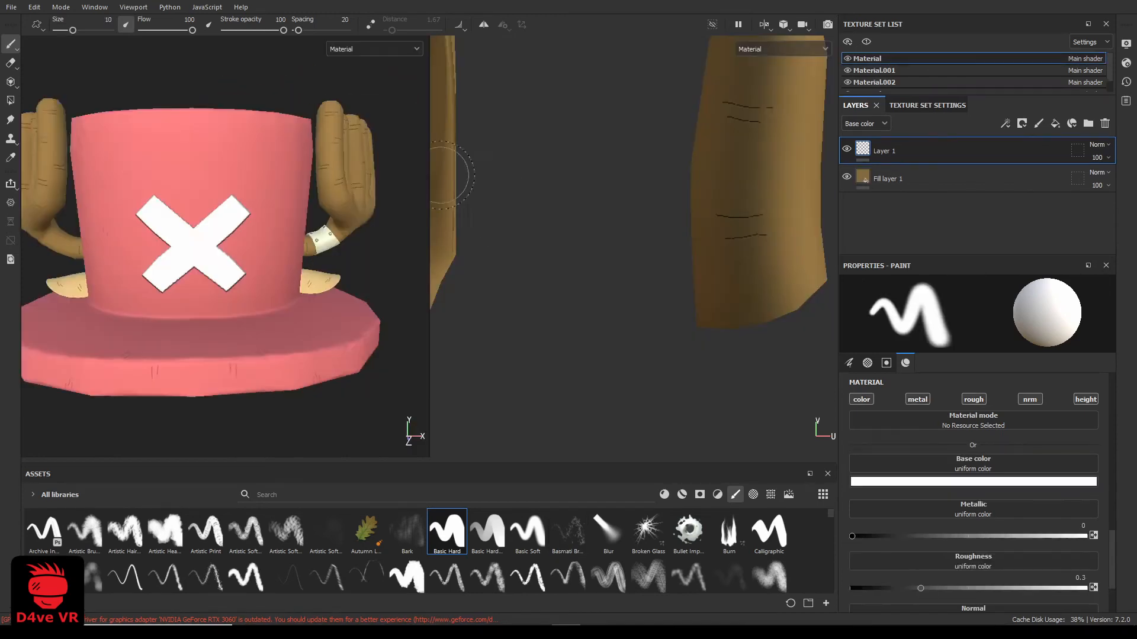
# Open the texture export settings and examine the output maps of the PBR Metallic Roughness blender transparent preset
pyautogui.click(12, 7)
pyautogui.click(26, 203)
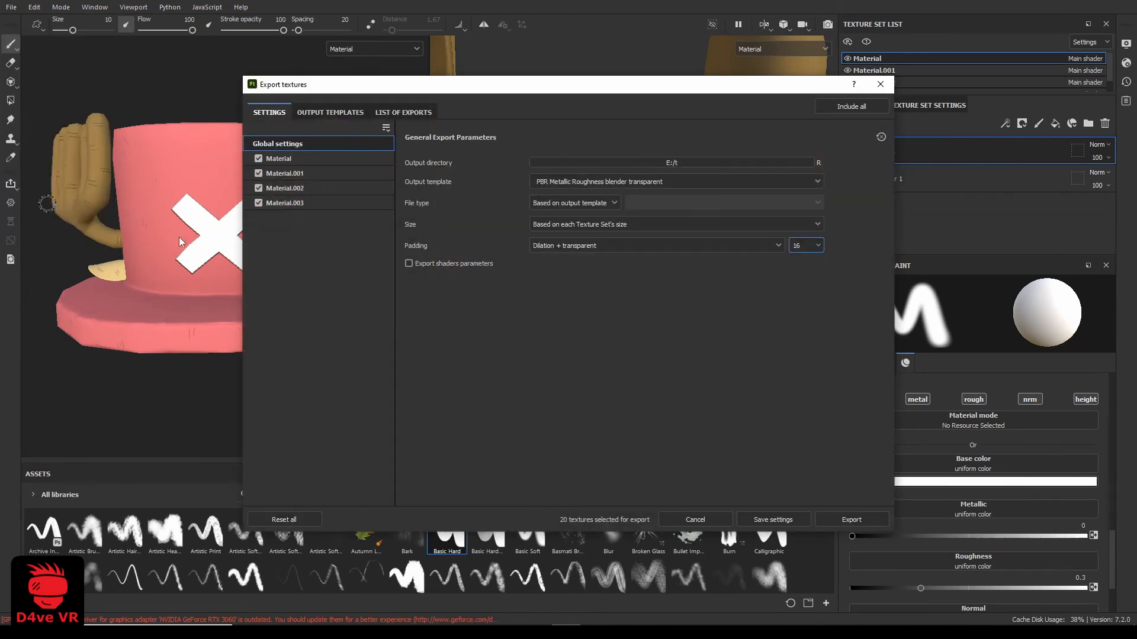
pyautogui.click(357, 114)
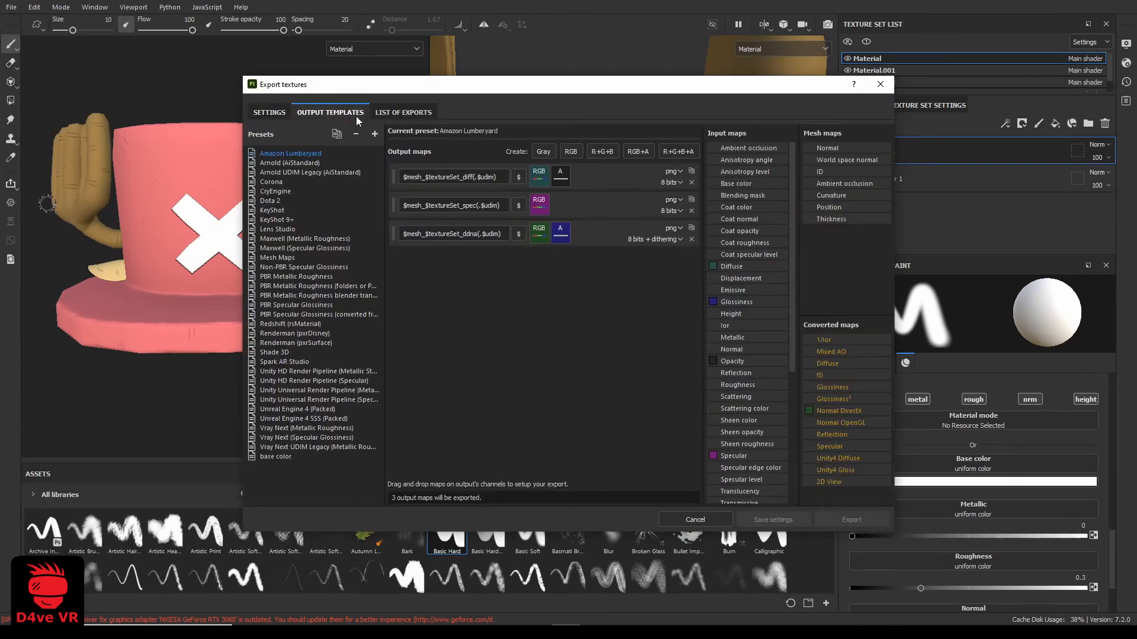
pyautogui.click(304, 297)
pyautogui.moveTo(243, 340); pyautogui.dragTo(178, 346)
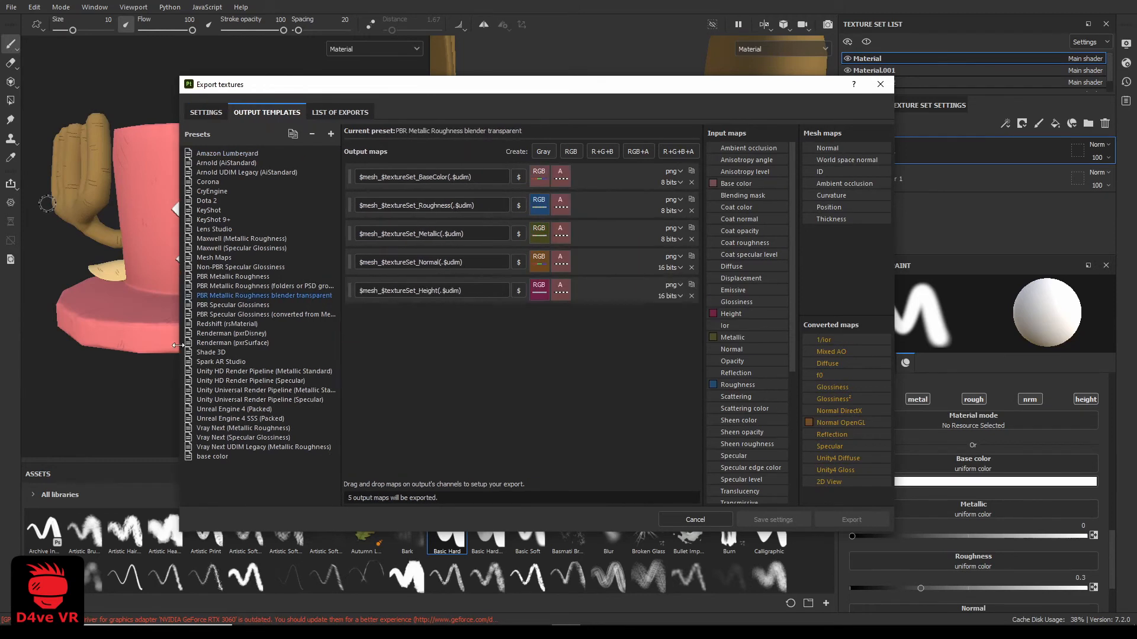
pyautogui.moveTo(341, 373); pyautogui.dragTo(355, 373)
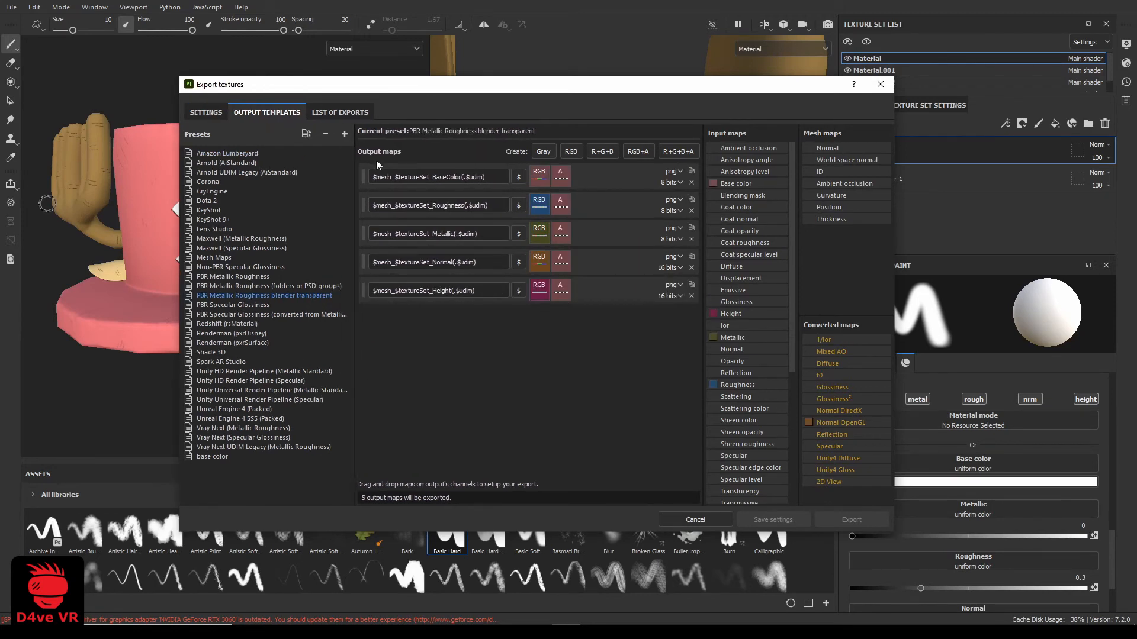
# Export all four texture sets to E:/t with the PBR Metallic Roughness blender transparent template and Dilation + transparent padding of 16
pyautogui.click(206, 112)
pyautogui.click(509, 188)
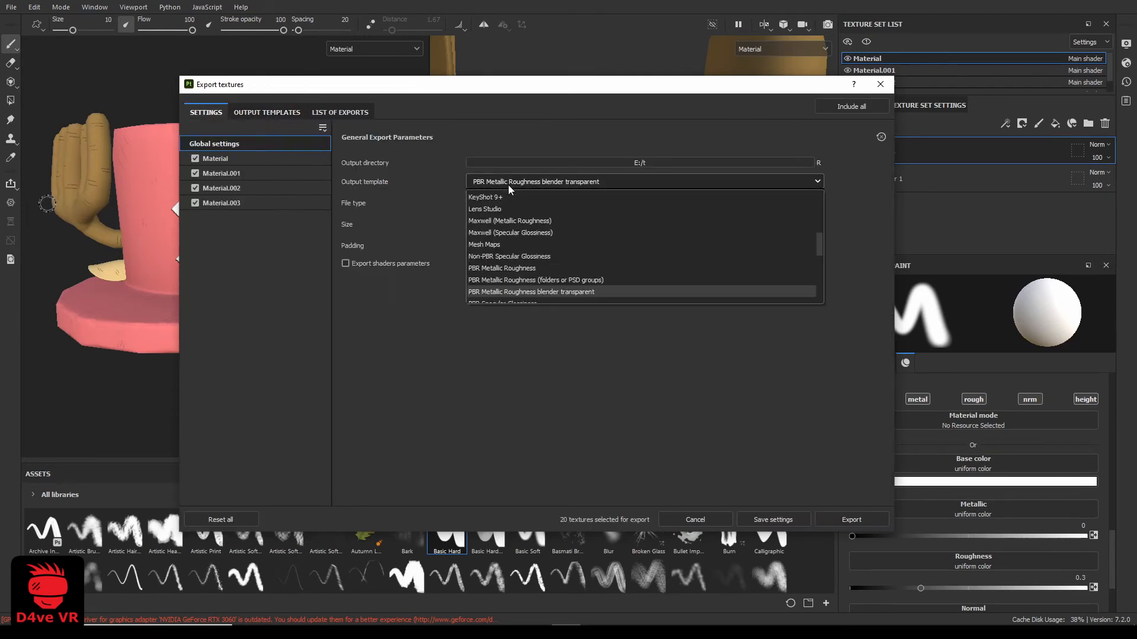
pyautogui.click(538, 294)
pyautogui.click(592, 249)
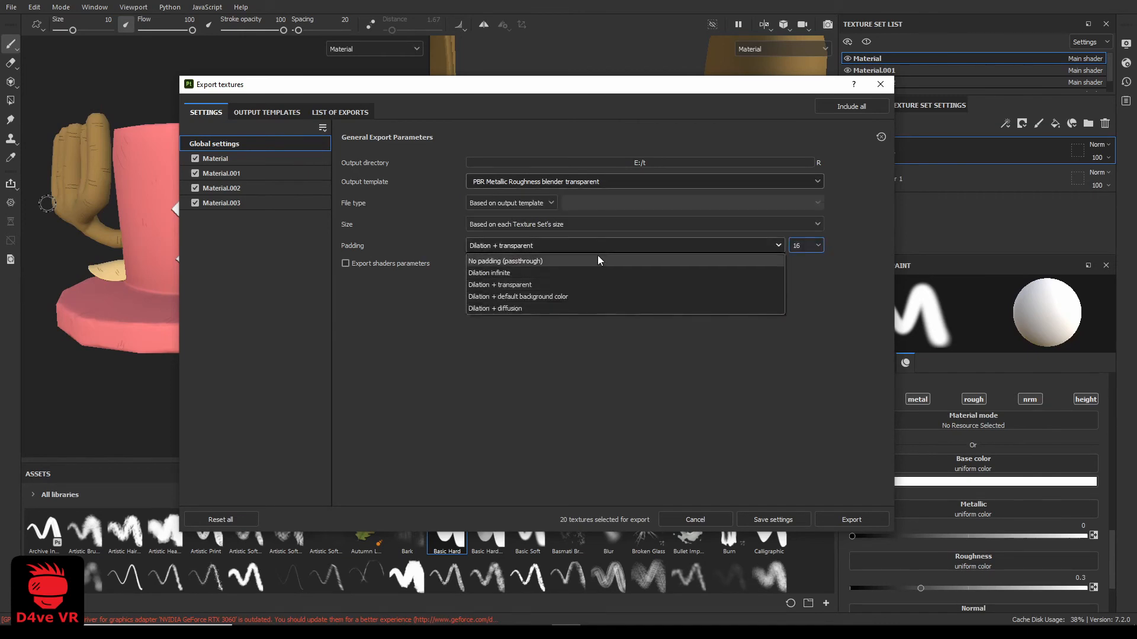
pyautogui.click(627, 284)
pyautogui.click(851, 519)
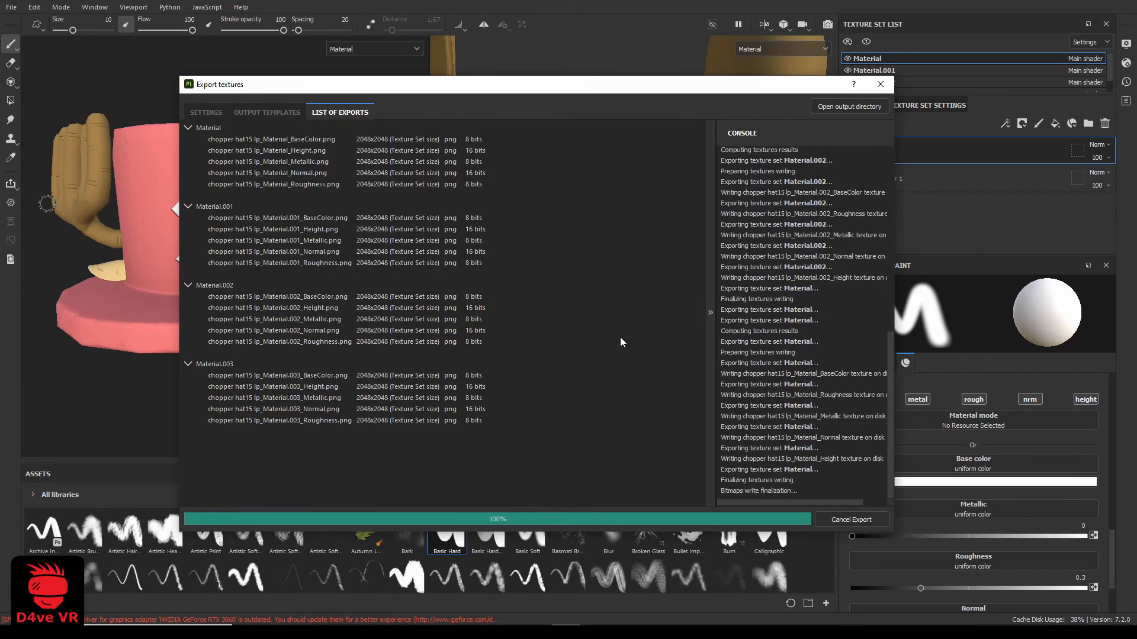
pyautogui.click(884, 87)
# Merge the E:/t/ texture sets as PNG into E:/t/combined/ with Texture Set Combiner, and switch to the E:/t folder in File Explorer
pyautogui.moveTo(674, 130); pyautogui.dragTo(629, 87)
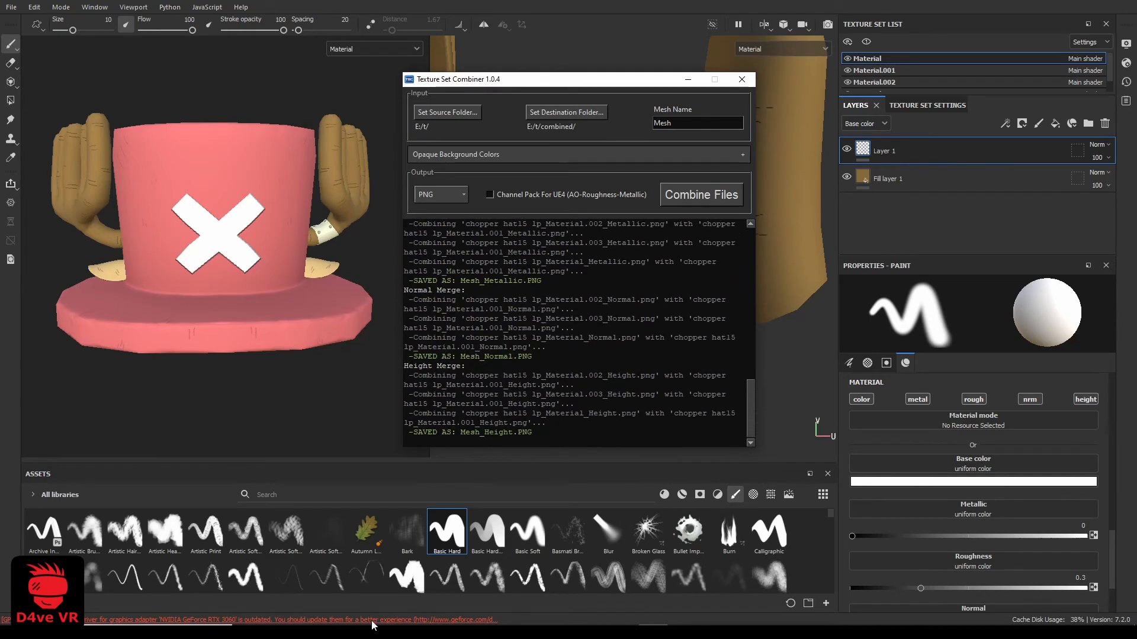
pyautogui.click(334, 614)
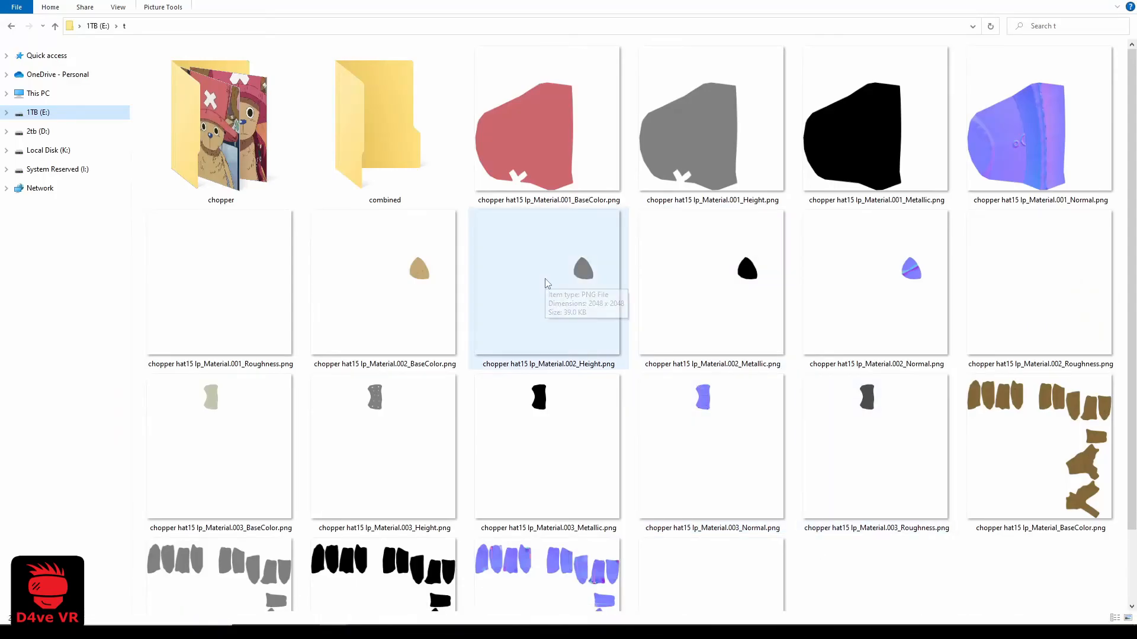
# Examine the merged base color, height, metallic, normal and roughness maps in the combined folder
pyautogui.doubleClick(379, 136)
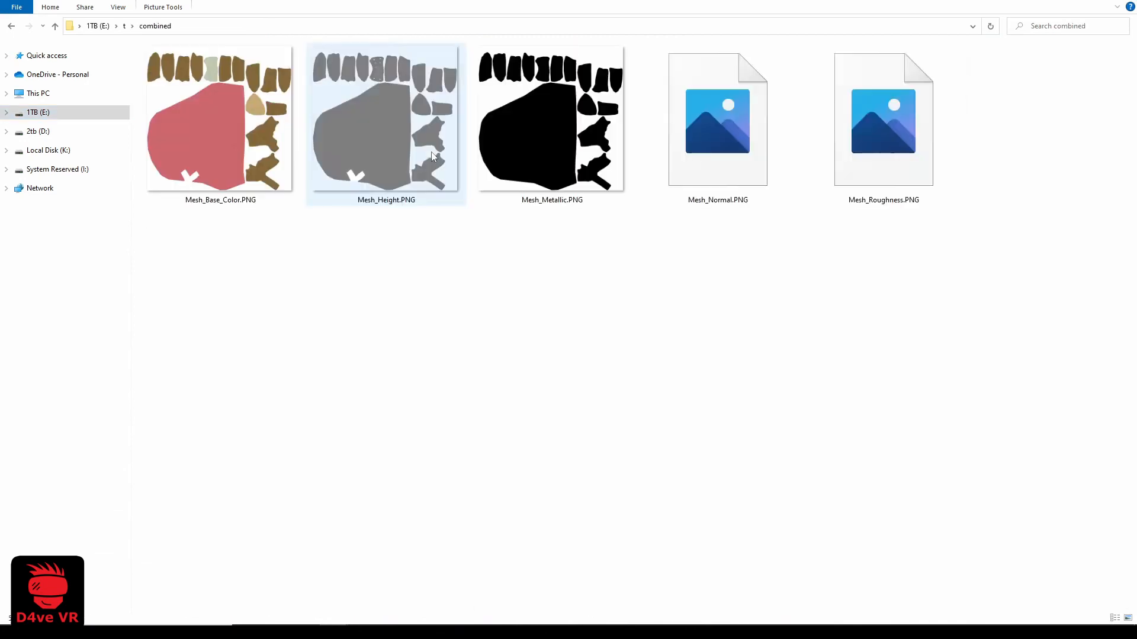
pyautogui.doubleClick(251, 188)
pyautogui.click(719, 332)
pyautogui.click(719, 331)
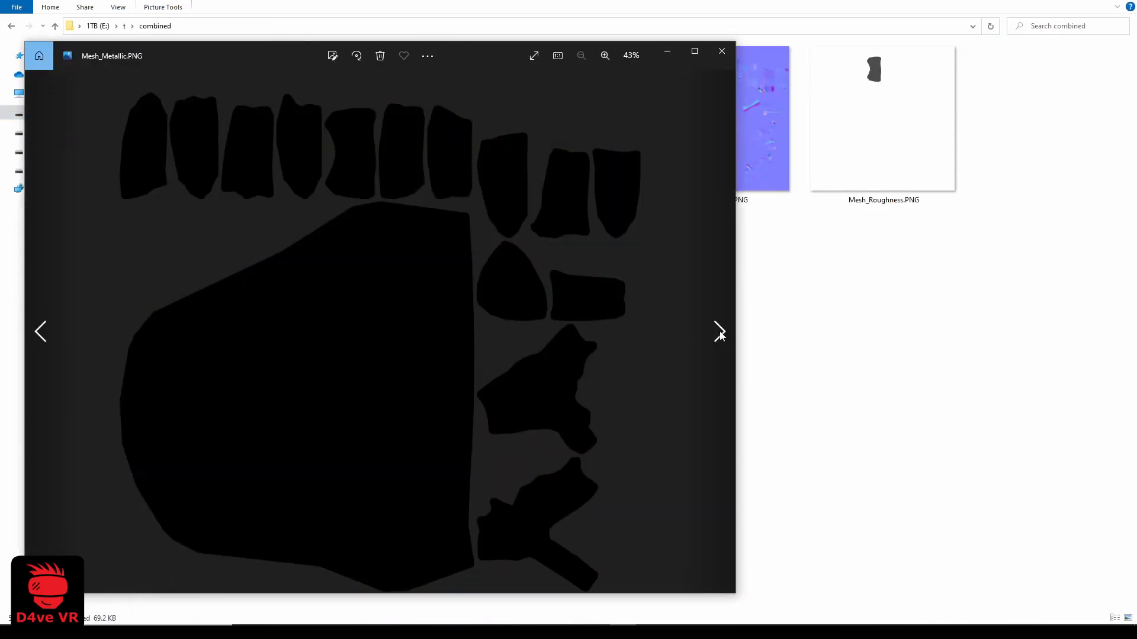
pyautogui.click(720, 331)
pyautogui.click(720, 332)
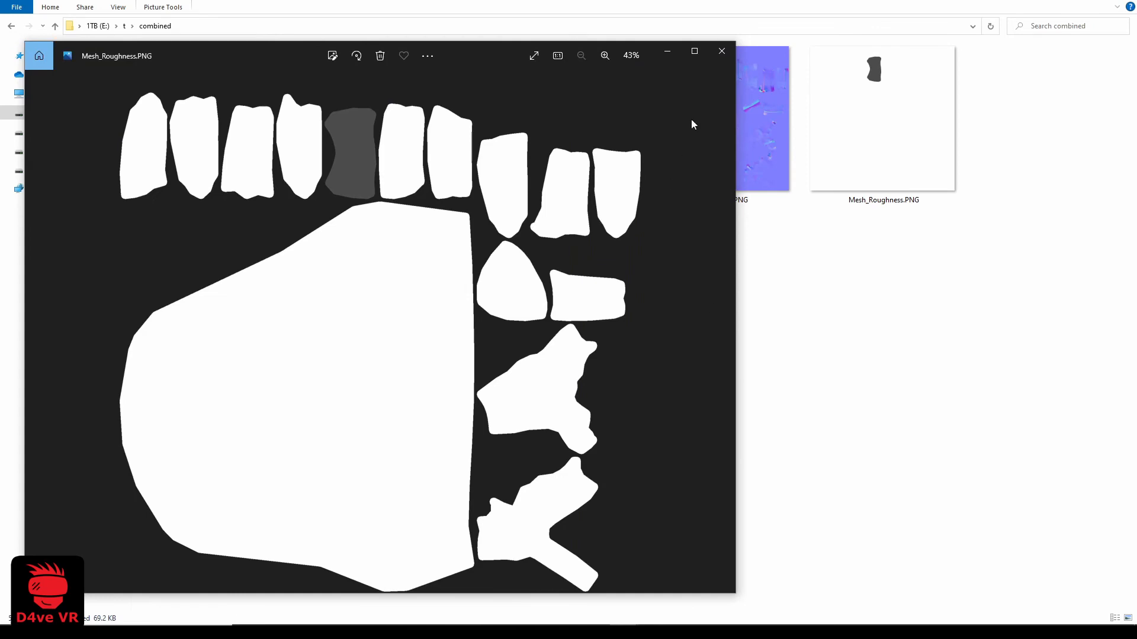
pyautogui.click(721, 51)
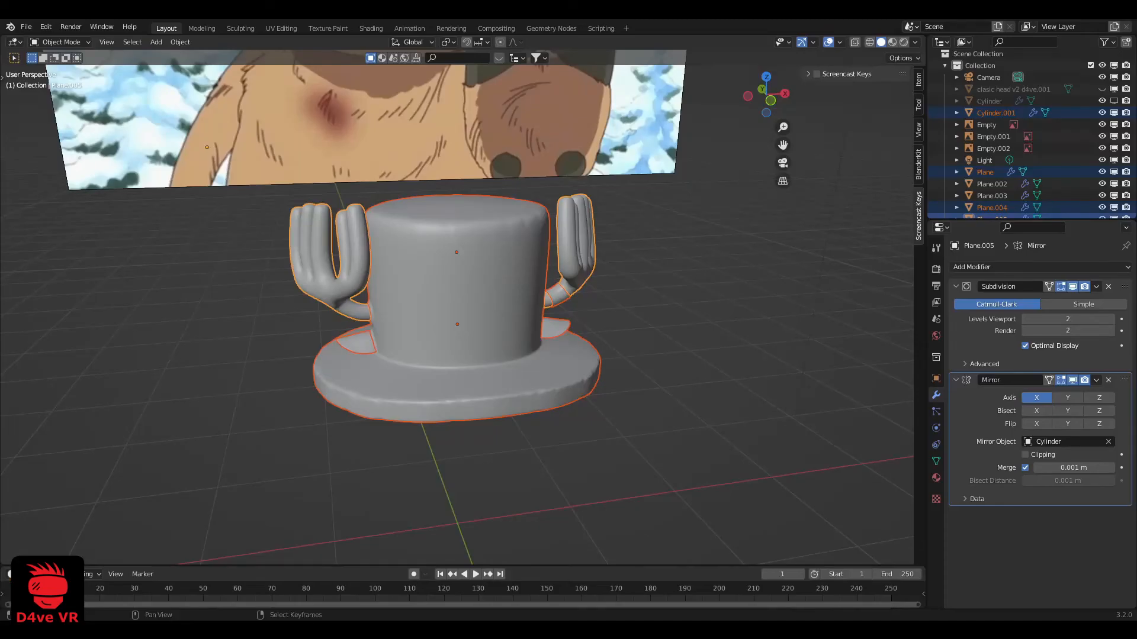
# Switch to Blender, disable the Cylinder.001 hat in the viewport and enable the low-poly Cylinder hat
pyautogui.scroll(3, 479, 323)
pyautogui.moveTo(506, 407); pyautogui.dragTo(445, 356, button='middle')
pyautogui.hotkey('alt', 'a')
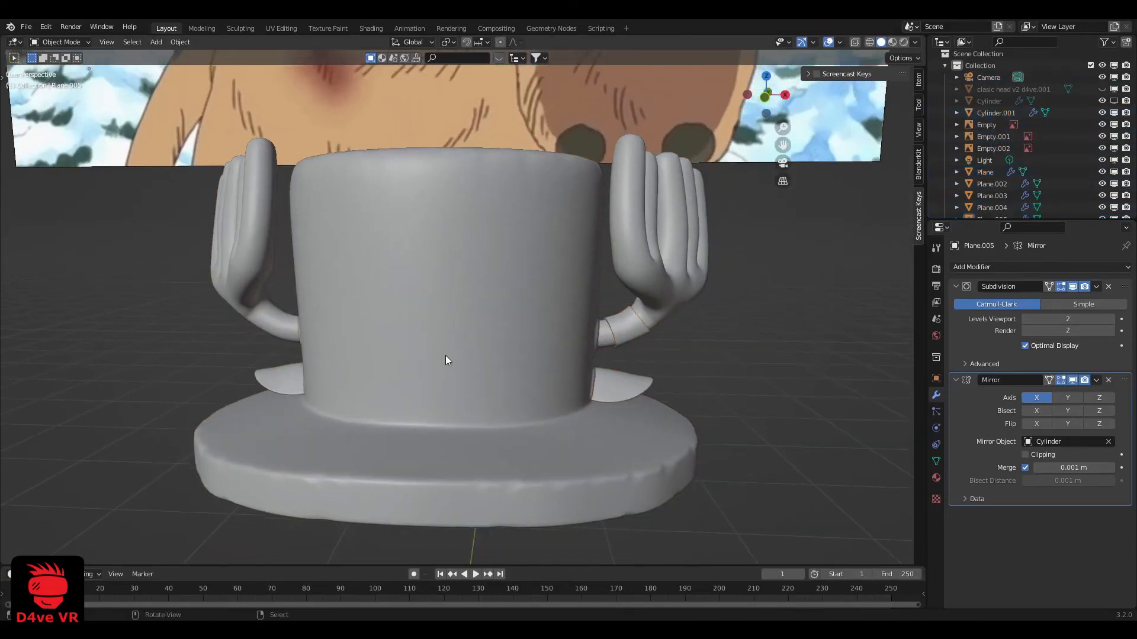
pyautogui.scroll(-2, 474, 335)
pyautogui.click(477, 332)
pyautogui.click(1114, 113)
pyautogui.click(1114, 102)
# Turn off the Subdivision modifier's viewport display for the hat's side flaps, the antler band and the antlers
pyautogui.scroll(1, 535, 267)
pyautogui.moveTo(536, 266); pyautogui.dragTo(507, 280, button='middle')
pyautogui.scroll(1, 506, 279)
pyautogui.click(631, 372)
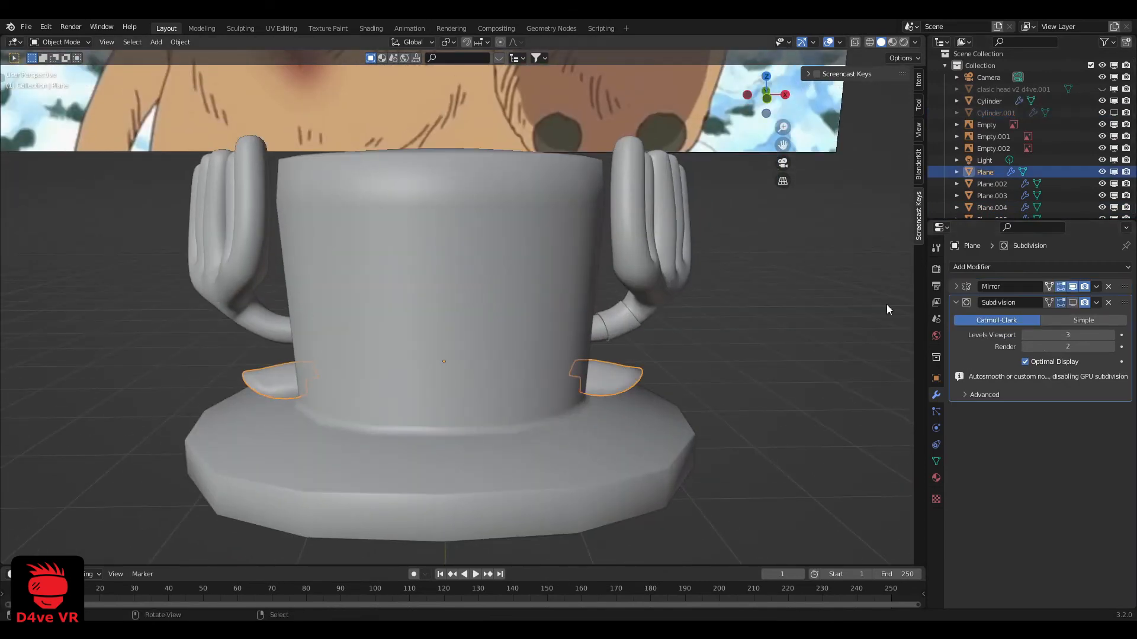
pyautogui.moveTo(885, 215); pyautogui.dragTo(868, 221, button='middle')
pyautogui.click(634, 322)
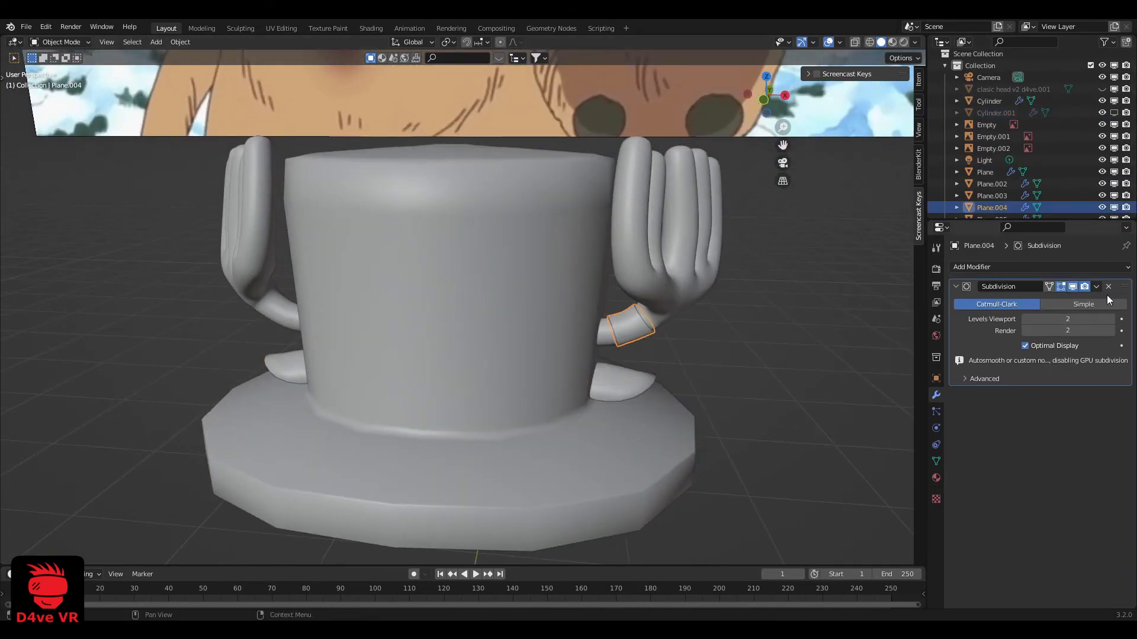
pyautogui.click(659, 314)
pyautogui.click(1072, 287)
# Switch the 3D viewport to Material Preview shading
pyautogui.scroll(-3, 642, 305)
pyautogui.click(616, 304)
pyautogui.moveTo(578, 303)
pyautogui.mouseDown(button='middle')
pyautogui.moveTo(592, 305)
pyautogui.moveTo(563, 306)
pyautogui.mouseUp(button='middle')
pyautogui.press('z')
pyautogui.click(502, 346)
# Build a Principled texture setup from the combined Mesh maps in the hat's Material.001, using the Shading workspace
pyautogui.click(474, 305)
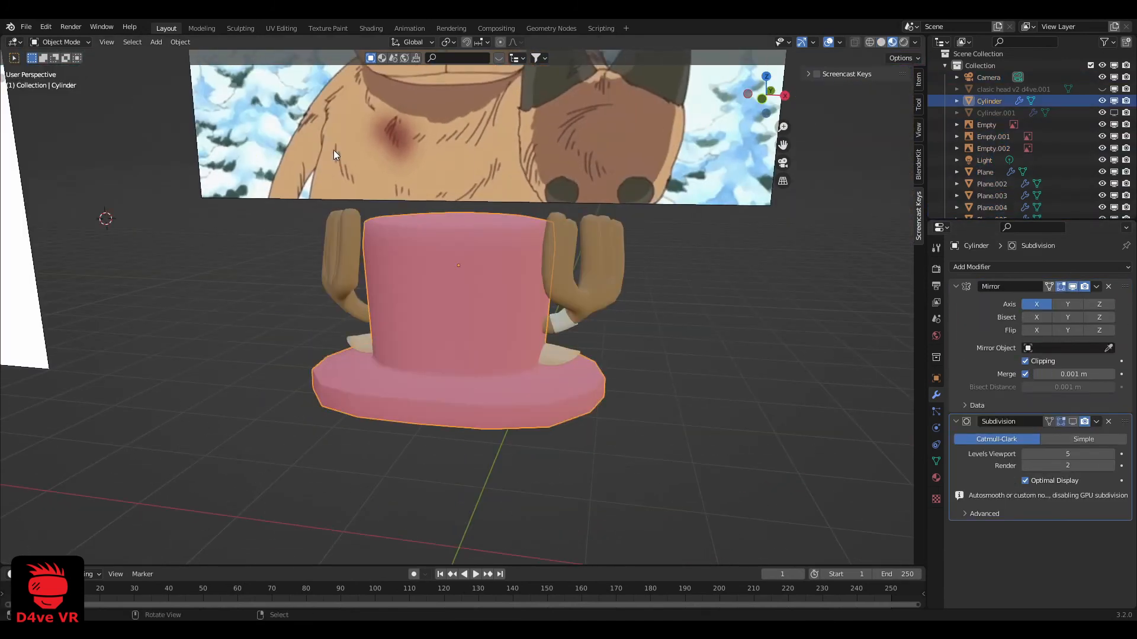
pyautogui.click(354, 27)
pyautogui.scroll(5, 535, 197)
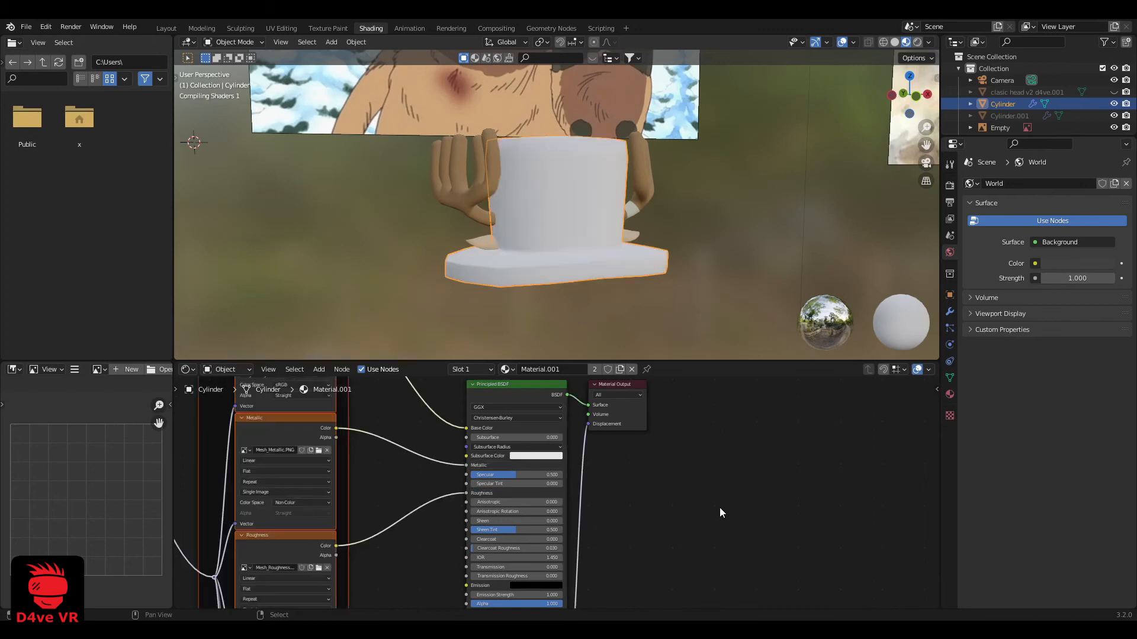
pyautogui.scroll(-2, 695, 483)
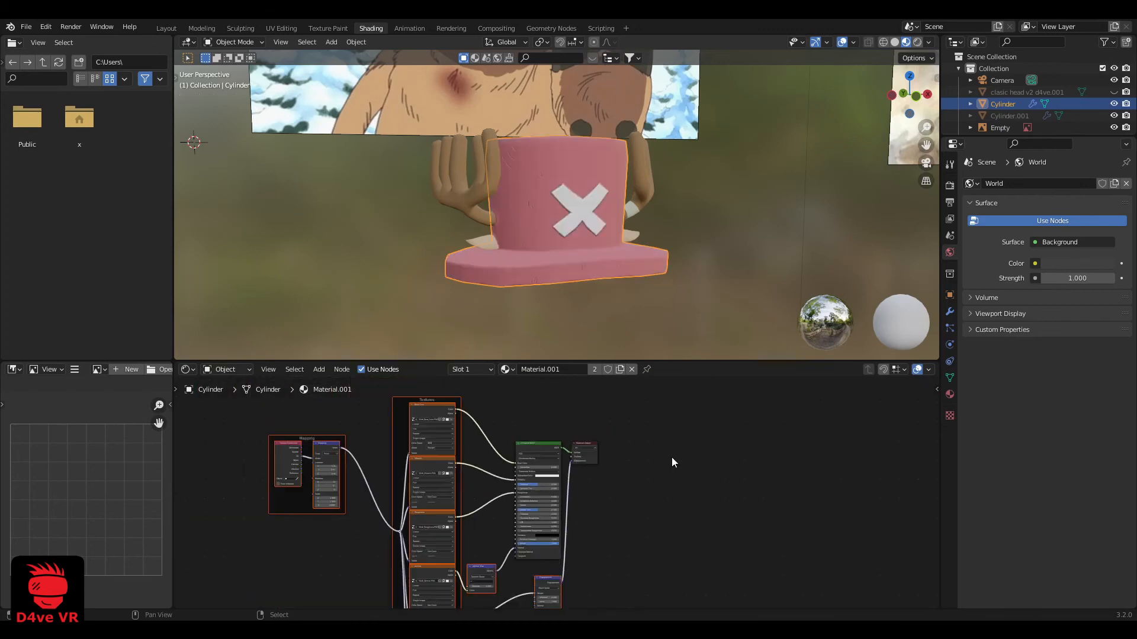
# Examine the white X and painted creases on the textured hat in the 3D view
pyautogui.scroll(4, 560, 209)
pyautogui.hotkey('alt', 'a')
pyautogui.moveTo(545, 222); pyautogui.dragTo(611, 189, button='middle')
pyautogui.scroll(6, 575, 216)
pyautogui.scroll(-4, 574, 233)
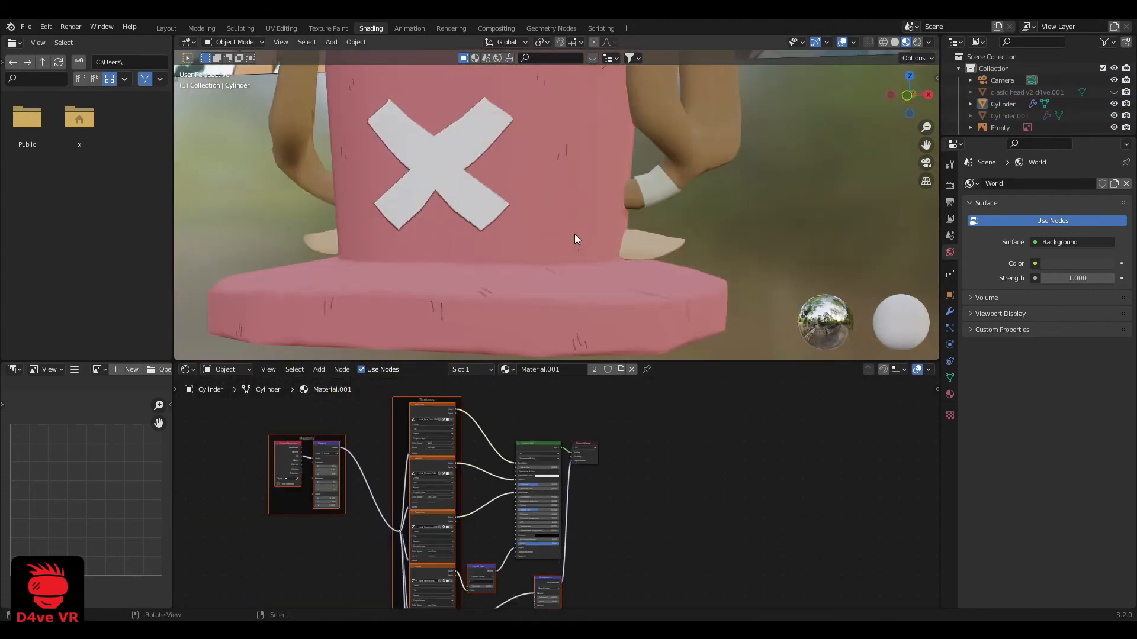
pyautogui.keyDown('shift'); pyautogui.moveTo(575, 233); pyautogui.dragTo(606, 228, button='middle'); pyautogui.keyUp('shift')
pyautogui.moveTo(527, 220); pyautogui.dragTo(542, 233, button='middle')
pyautogui.scroll(-3, 542, 233)
# Assign the hat's Material.001 to the two side flaps in place of Material.002
pyautogui.click(638, 195)
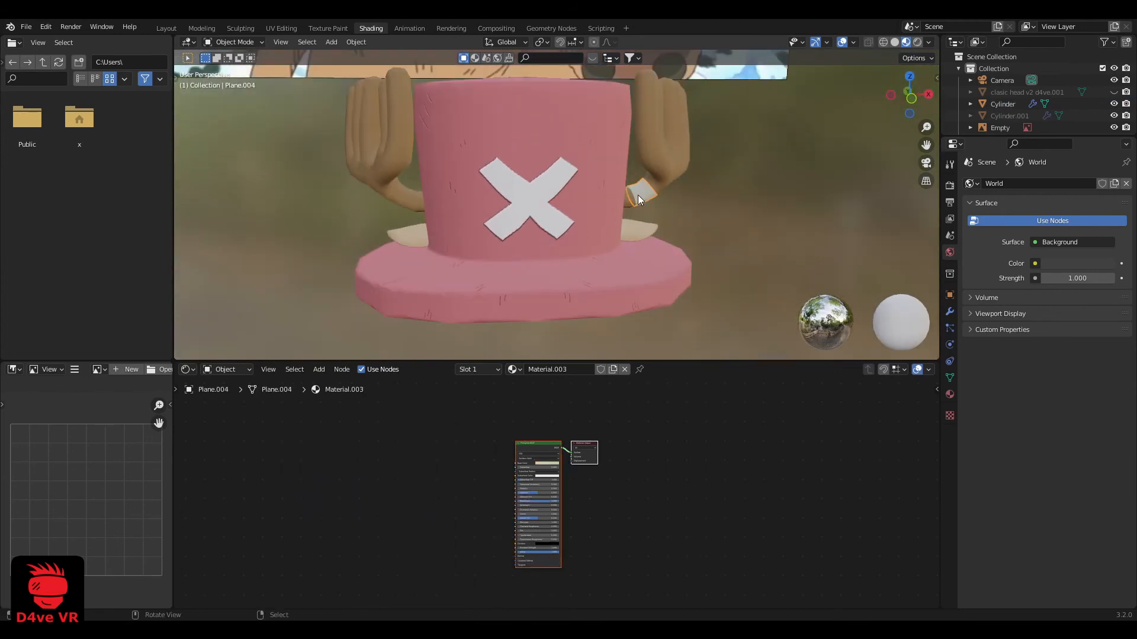
pyautogui.click(587, 220)
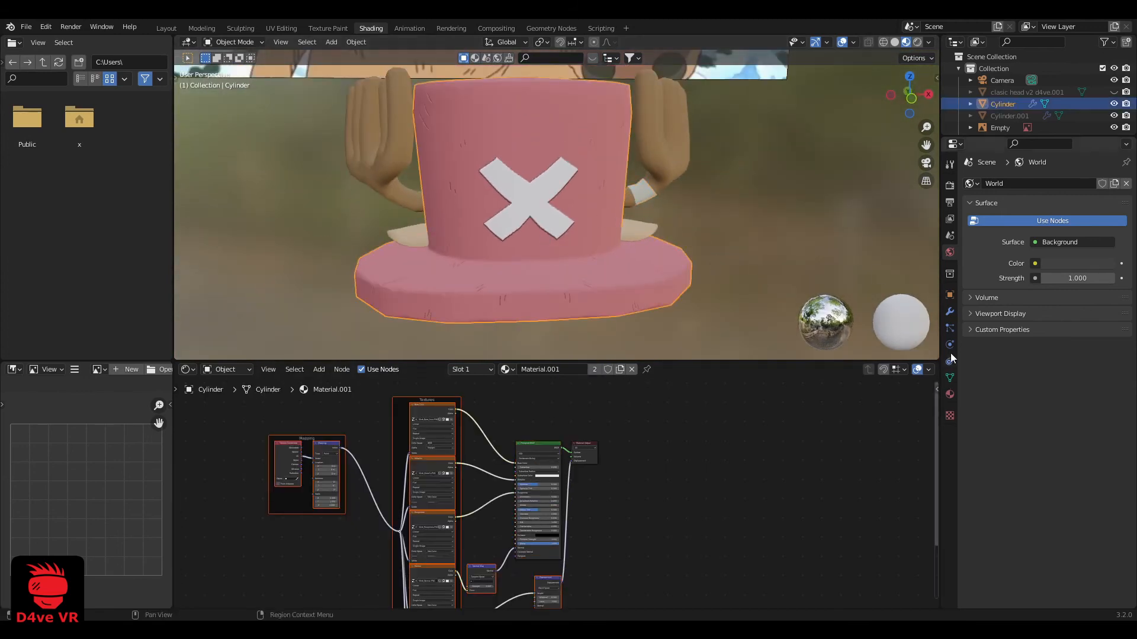
pyautogui.click(950, 395)
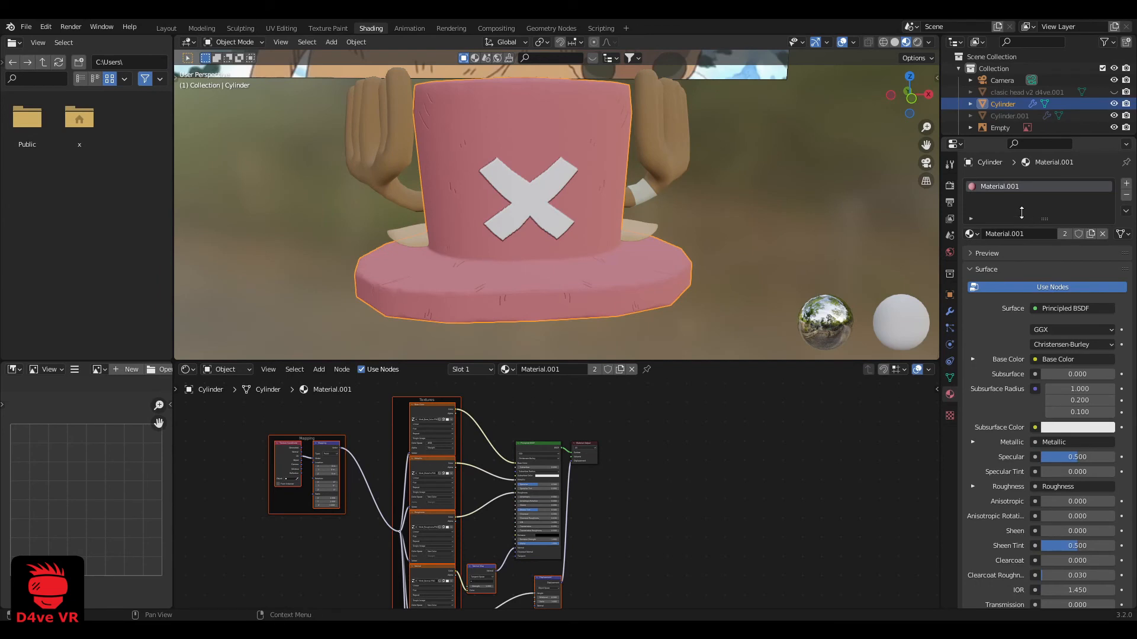
pyautogui.scroll(1, 667, 238)
pyautogui.click(667, 238)
pyautogui.click(971, 234)
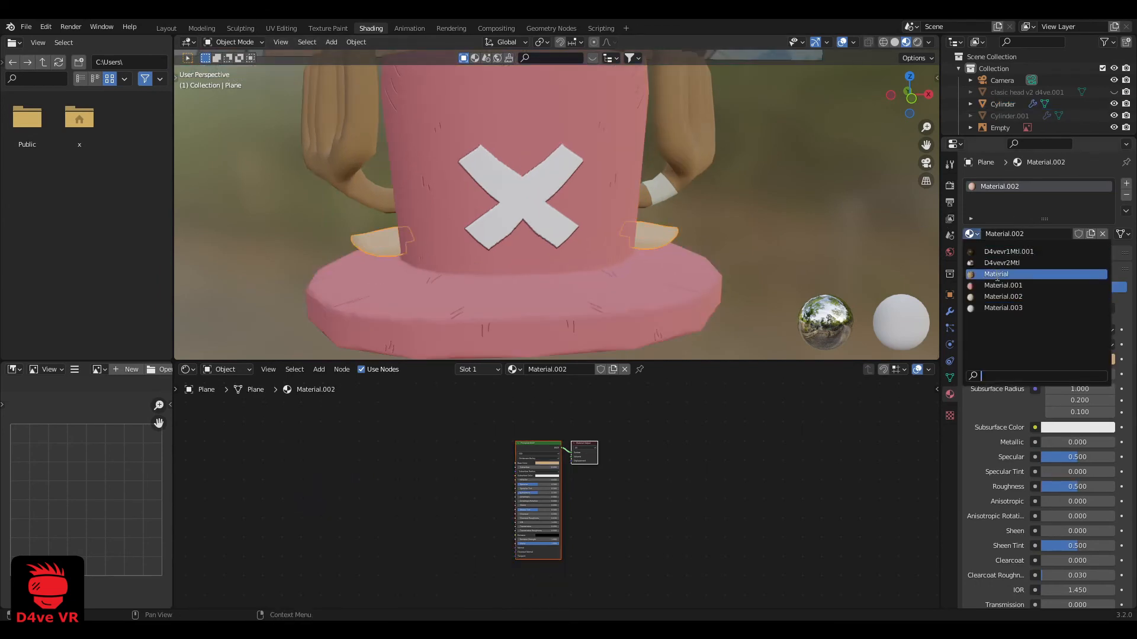
pyautogui.click(984, 286)
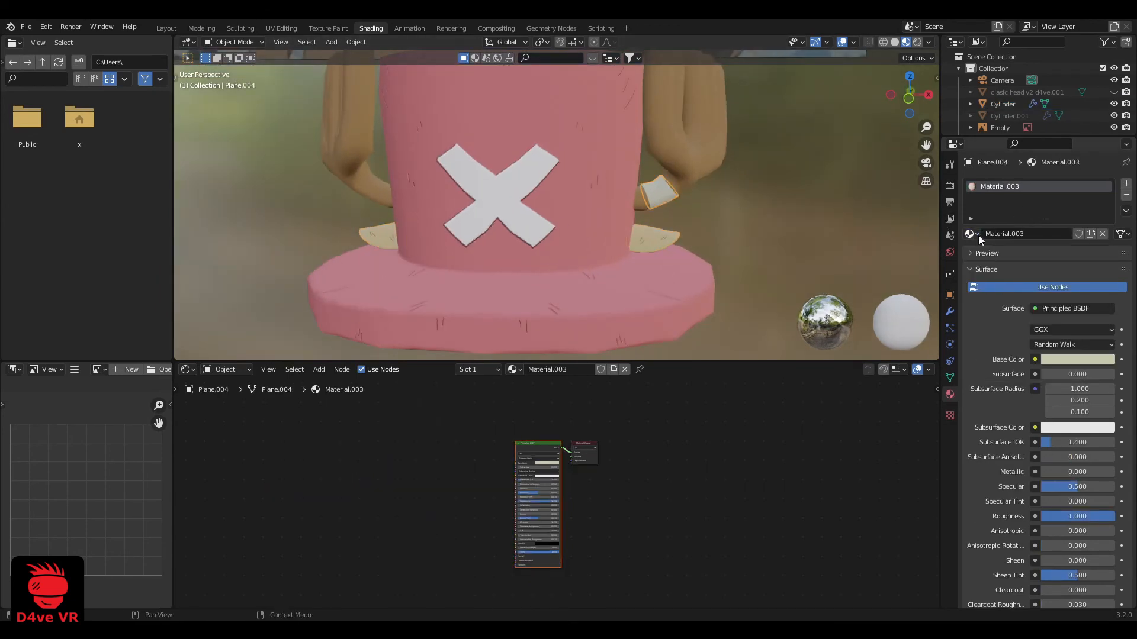
# Assign the hat's Material.001 to the antler band and the antlers
pyautogui.click(971, 234)
pyautogui.click(687, 136)
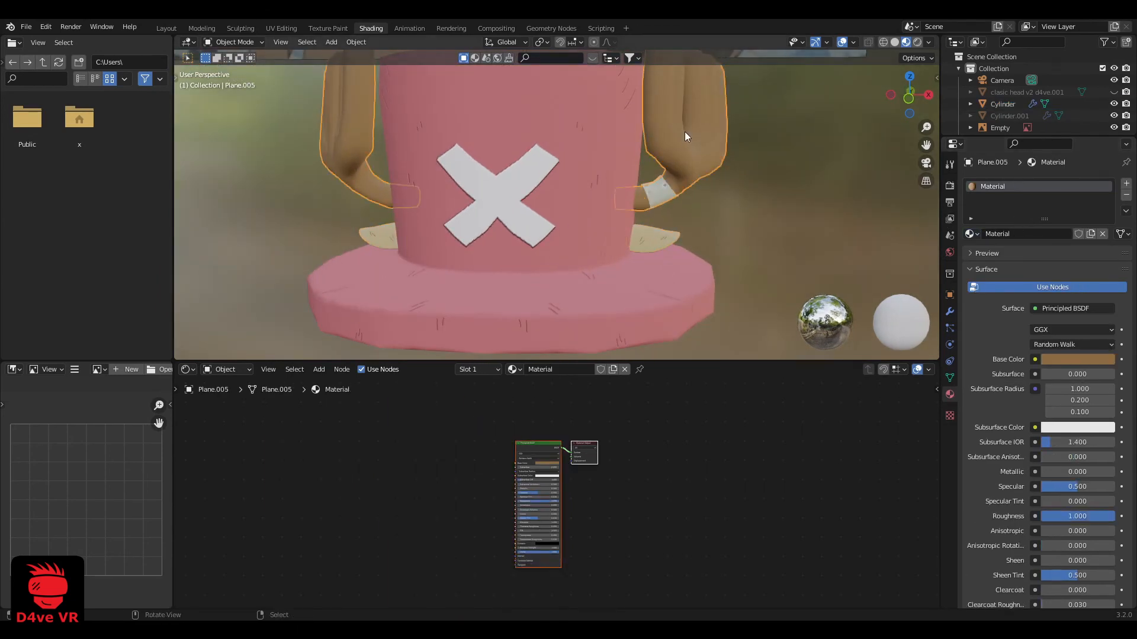
pyautogui.click(971, 233)
pyautogui.click(984, 284)
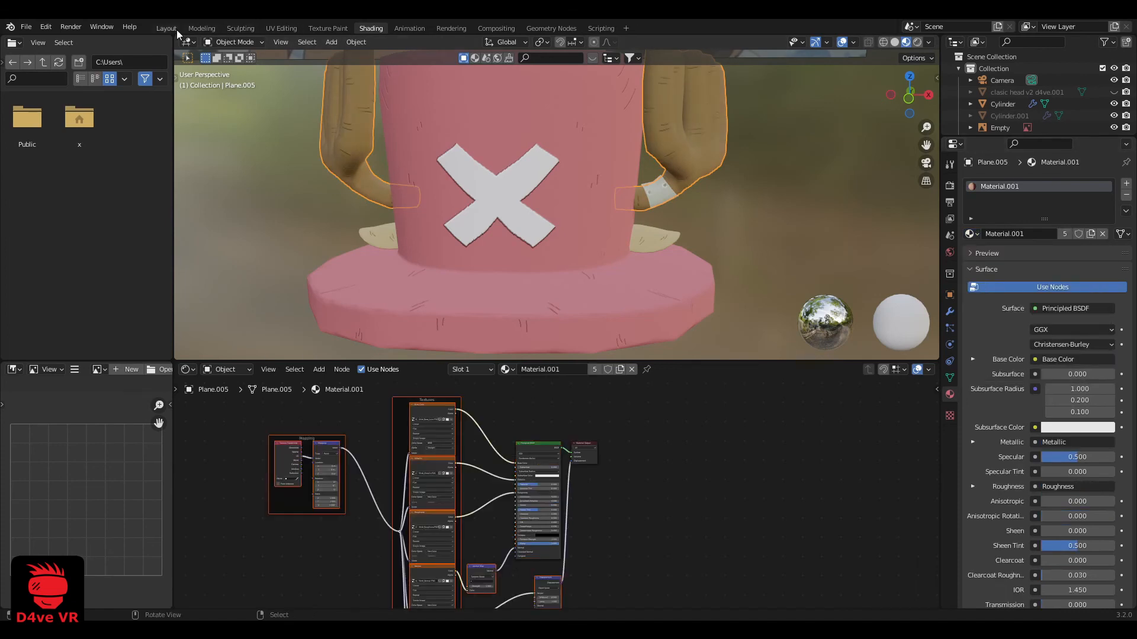
# Return to the Layout workspace and examine the white X, the riveted antler band and the complete textured hat
pyautogui.click(175, 29)
pyautogui.hotkey('alt', 'a')
pyautogui.scroll(4, 496, 297)
pyautogui.moveTo(496, 297); pyautogui.dragTo(484, 273, button='middle')
pyautogui.scroll(5, 642, 326)
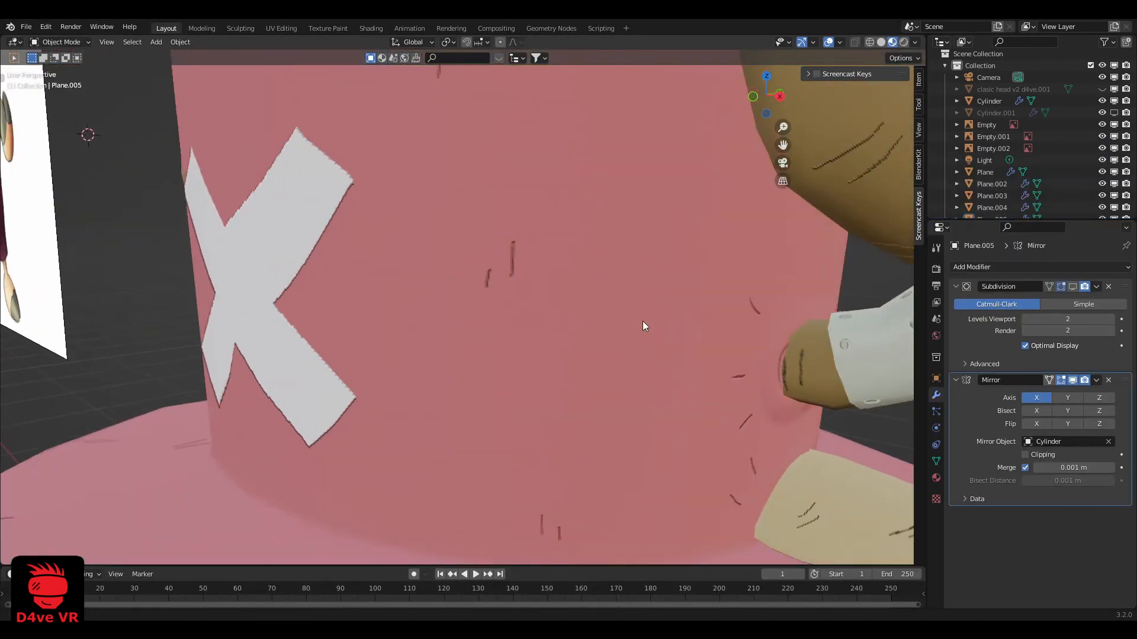
pyautogui.moveTo(645, 327); pyautogui.dragTo(518, 278, button='middle')
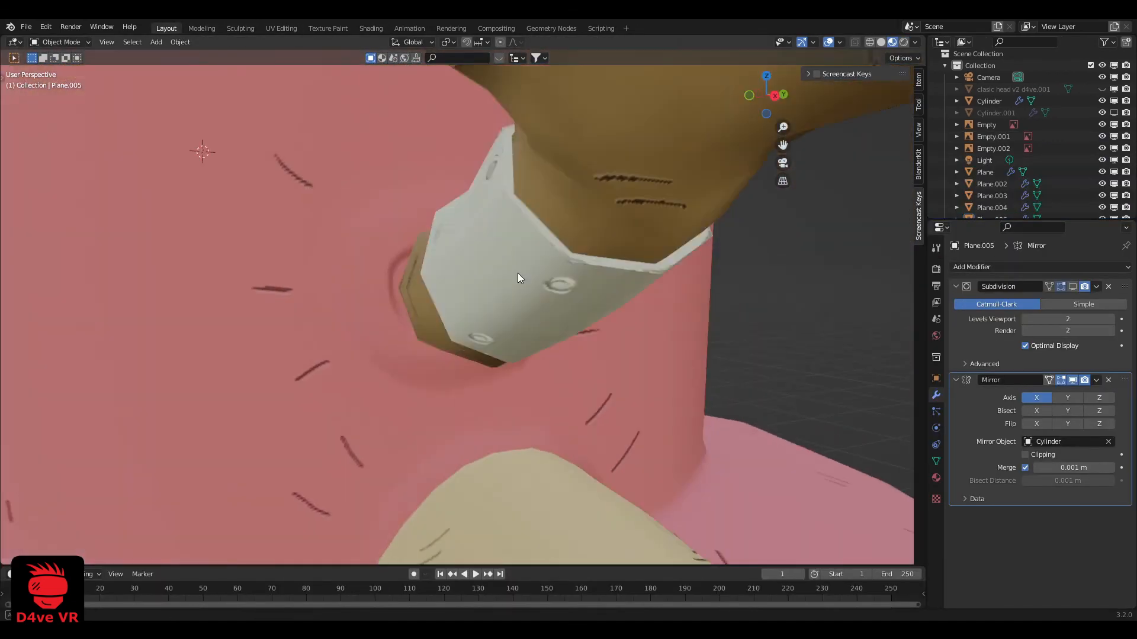
pyautogui.scroll(-5, 518, 279)
pyautogui.moveTo(439, 270); pyautogui.dragTo(486, 247, button='middle')
pyautogui.scroll(-3, 496, 273)
pyautogui.scroll(-3, 442, 280)
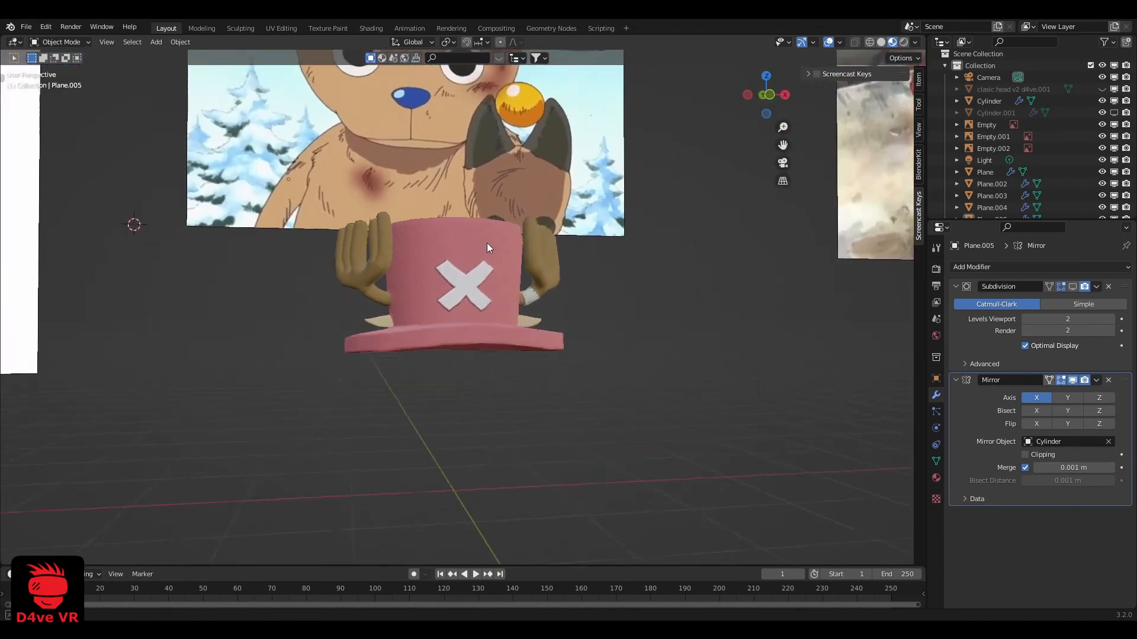
pyautogui.scroll(5, 477, 244)
pyautogui.scroll(2, 457, 324)
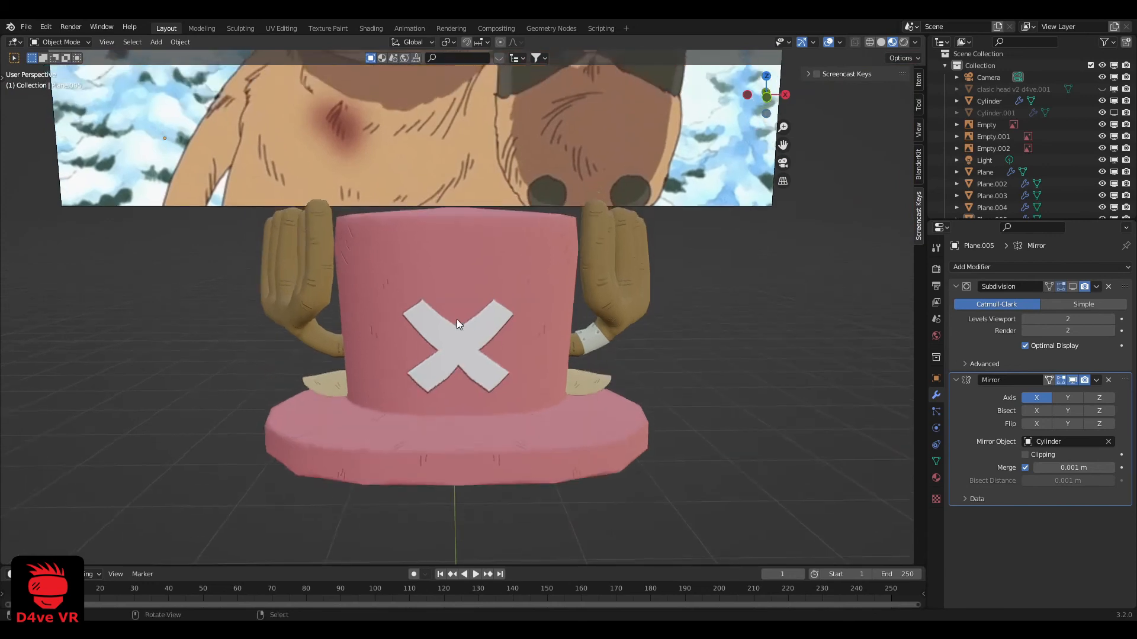
pyautogui.scroll(-2, 456, 324)
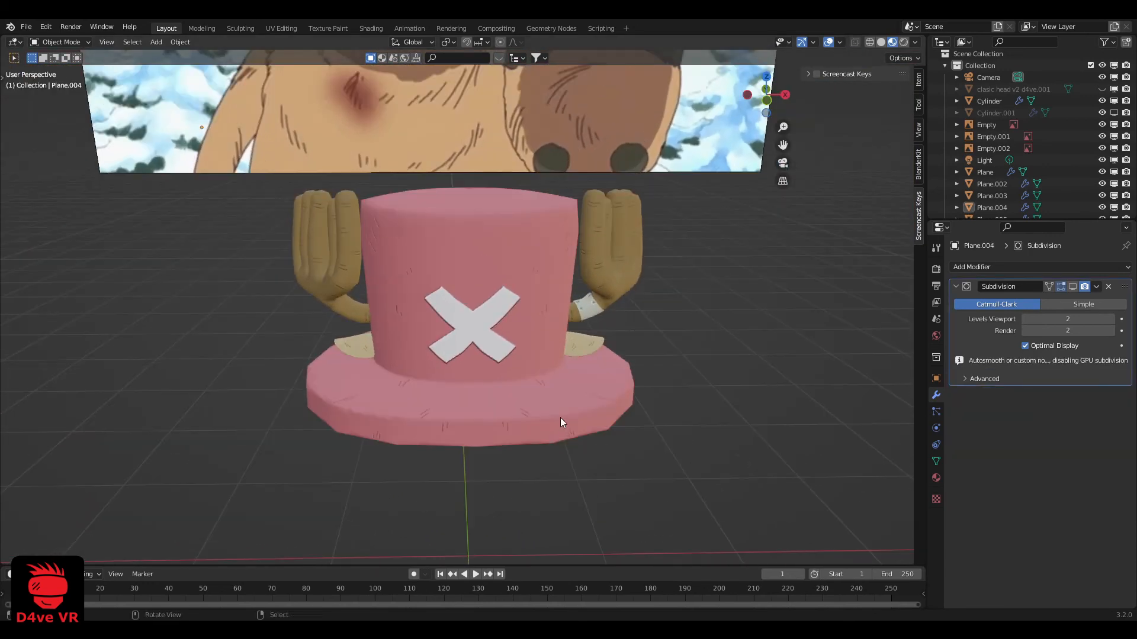
pyautogui.scroll(3, 560, 417)
# Delete the Displacement node from the shared Material.001 in the Shading workspace
pyautogui.click(672, 300)
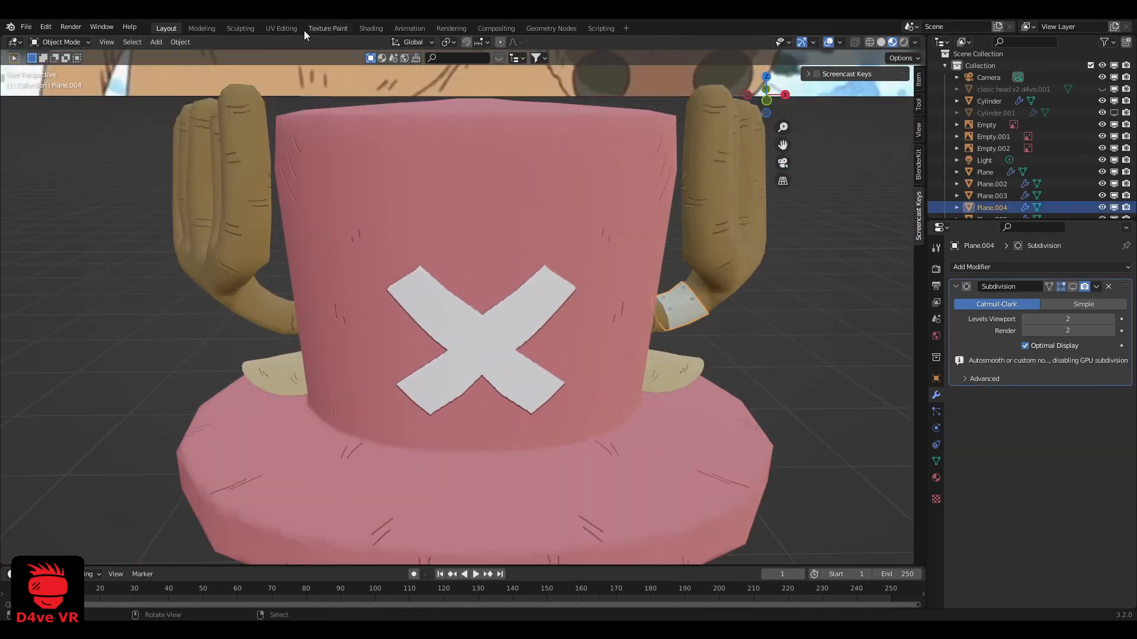
pyautogui.click(354, 27)
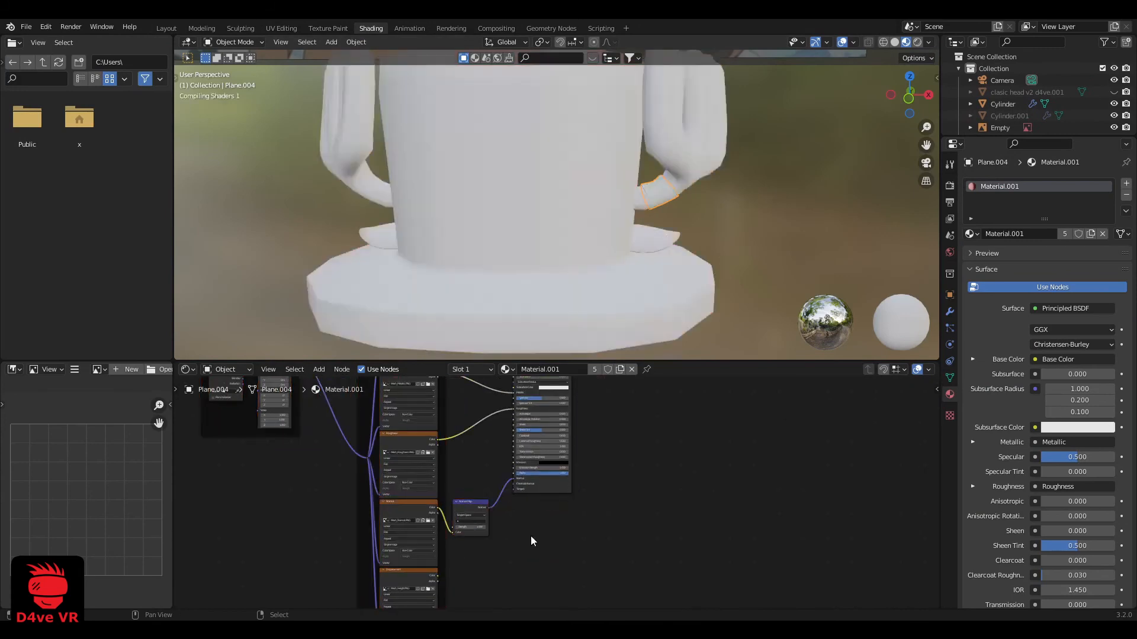
pyautogui.scroll(-2, 519, 211)
pyautogui.moveTo(502, 235); pyautogui.dragTo(486, 254, button='middle')
pyautogui.scroll(4, 520, 210)
pyautogui.hotkey('alt', 'a')
pyautogui.scroll(-4, 485, 216)
# Return to the Layout workspace and examine the hat's X edges, creases and antler band without displacement
pyautogui.click(167, 29)
pyautogui.scroll(-2, 617, 374)
pyautogui.moveTo(617, 375); pyautogui.dragTo(585, 355, button='middle')
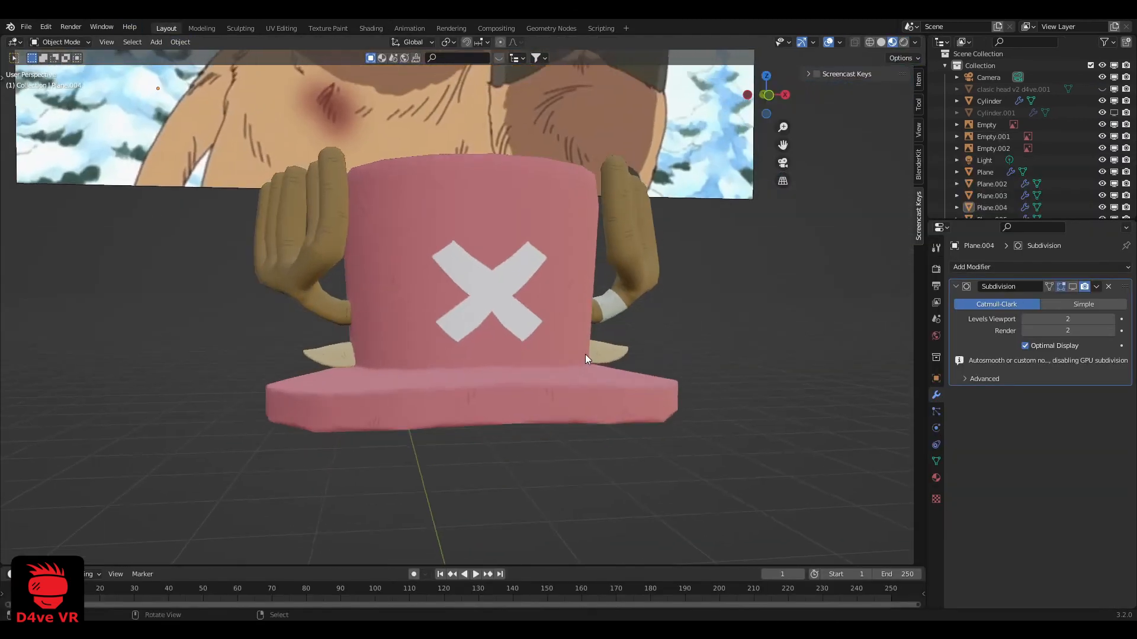
pyautogui.scroll(2, 585, 355)
pyautogui.scroll(-1, 638, 489)
pyautogui.moveTo(638, 489); pyautogui.dragTo(466, 458, button='middle')
pyautogui.scroll(4, 592, 413)
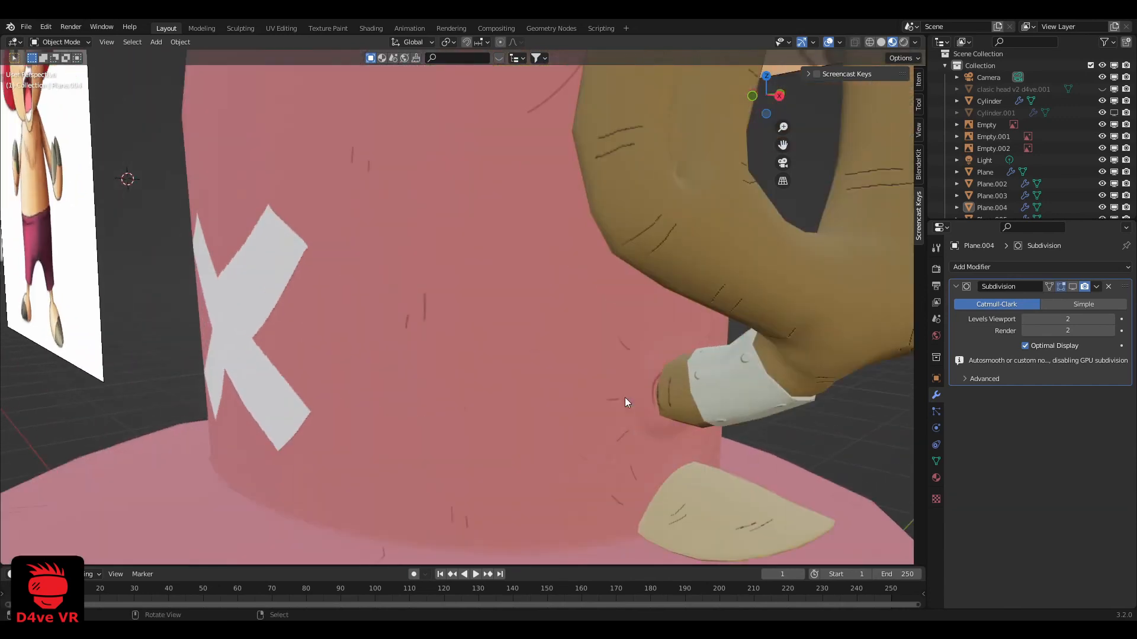
# Move the antlers and the antler band slightly along the global negative Y axis
pyautogui.rightClick(685, 392)
pyautogui.keyDown('shift'); pyautogui.rightClick(718, 389); pyautogui.keyUp('shift')
pyautogui.press('g')
pyautogui.press('y')
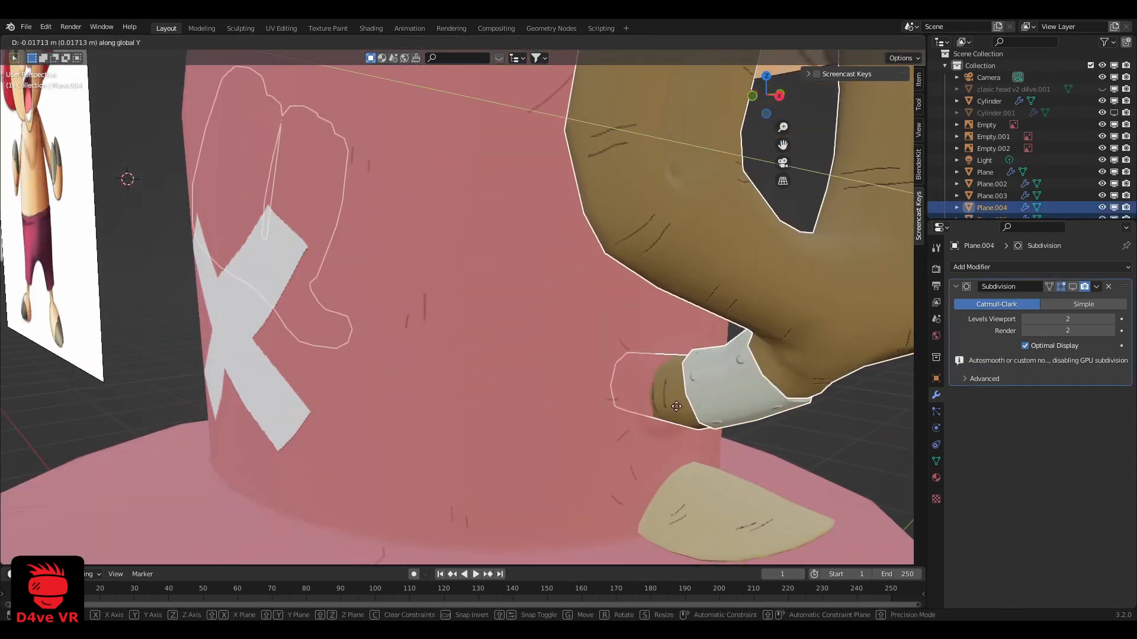
pyautogui.click(658, 413)
pyautogui.hotkey('alt', 'a')
pyautogui.scroll(-2, 623, 425)
pyautogui.moveTo(623, 425); pyautogui.dragTo(537, 443, button='middle')
pyautogui.scroll(-6, 585, 430)
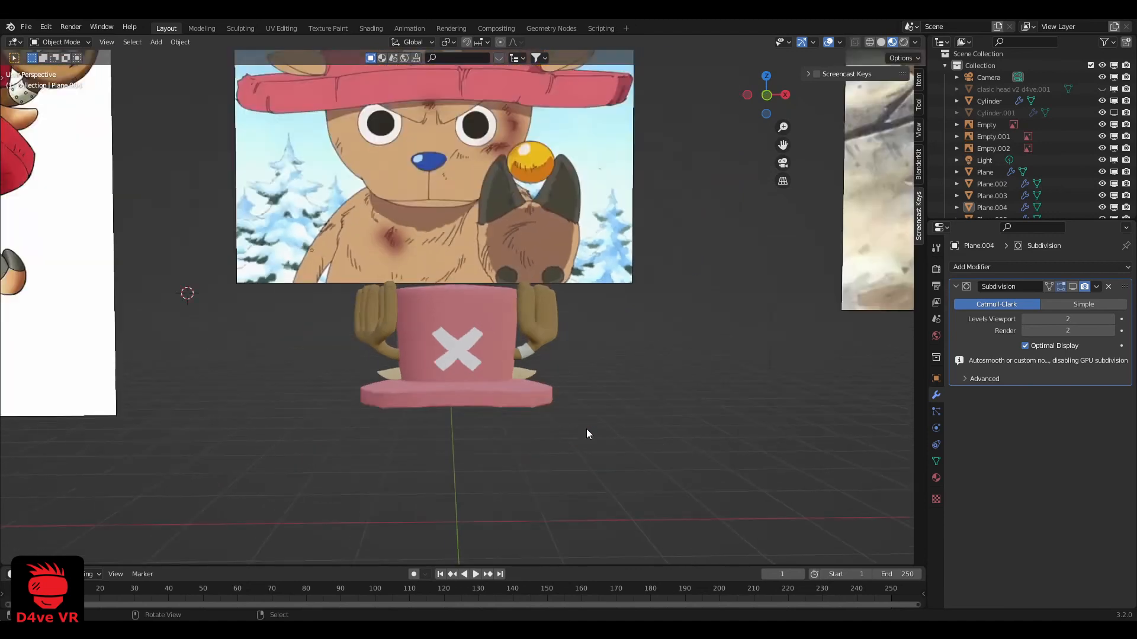
pyautogui.scroll(4, 550, 451)
pyautogui.keyDown('shift'); pyautogui.moveTo(547, 453); pyautogui.dragTo(539, 424, button='middle'); pyautogui.keyUp('shift')
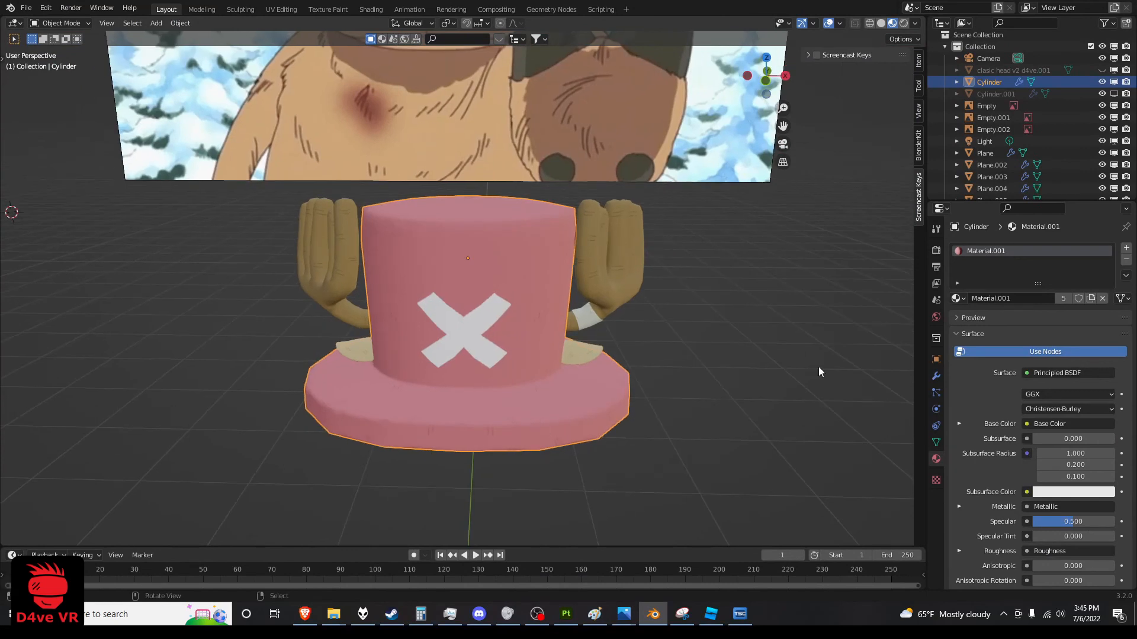
# Remove the hat cylinder's Subdivision modifier and apply its Mirror modifier
pyautogui.click(936, 377)
pyautogui.click(1108, 404)
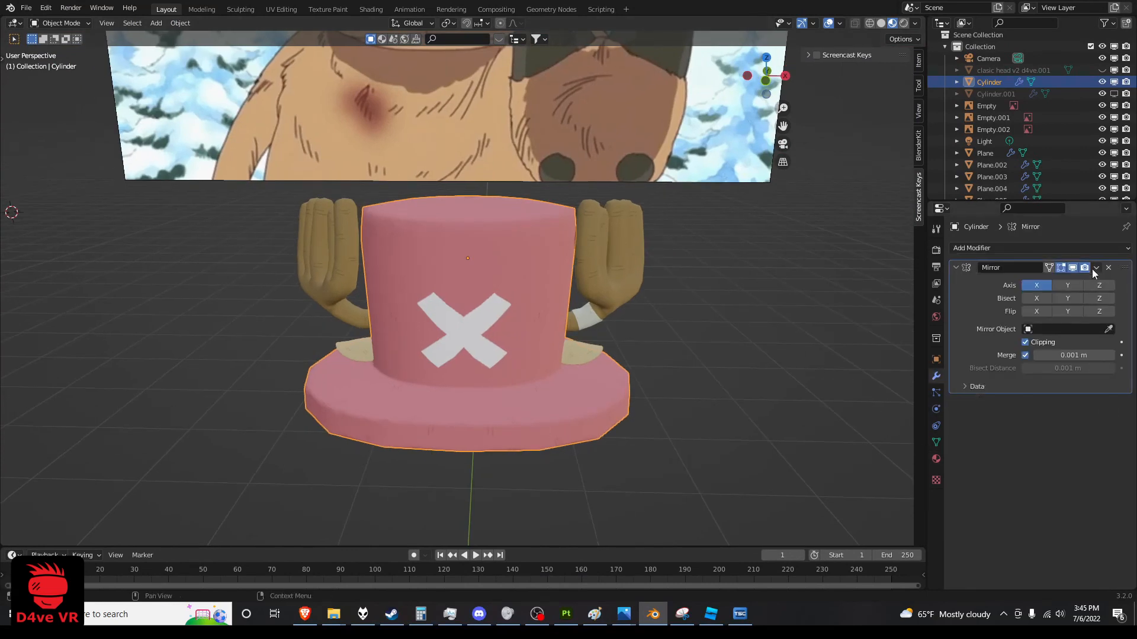
pyautogui.click(1072, 267)
pyautogui.click(1072, 267)
pyautogui.click(1096, 269)
pyautogui.click(1087, 282)
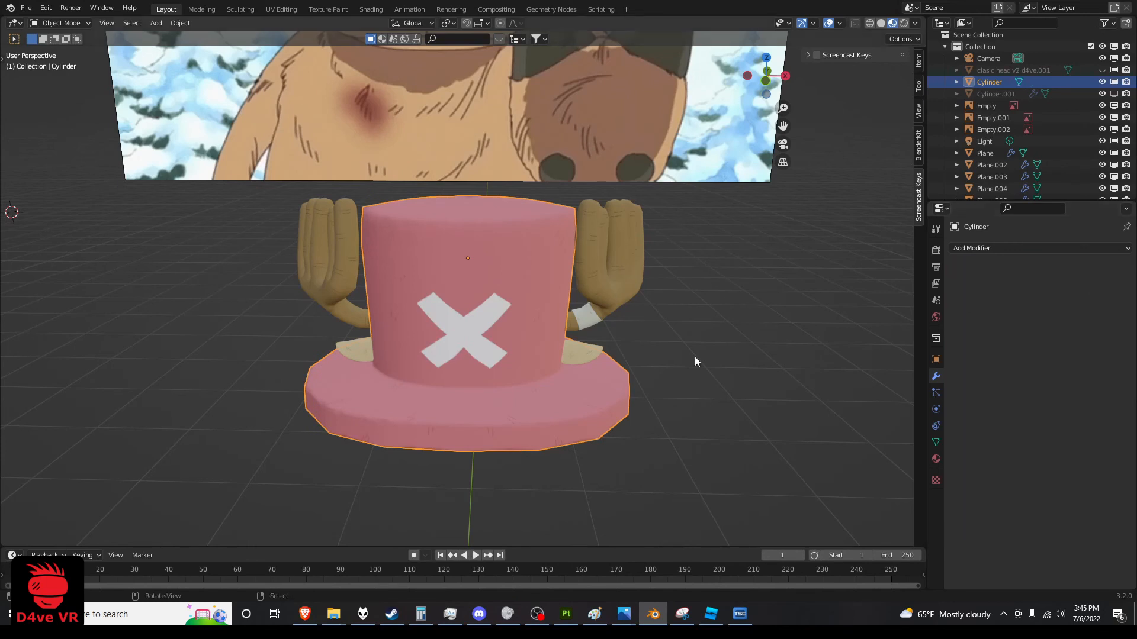
# Remove the Subdivision modifier from the ears and apply their Mirror modifier
pyautogui.click(587, 354)
pyautogui.click(1108, 283)
pyautogui.click(1097, 268)
pyautogui.click(1087, 283)
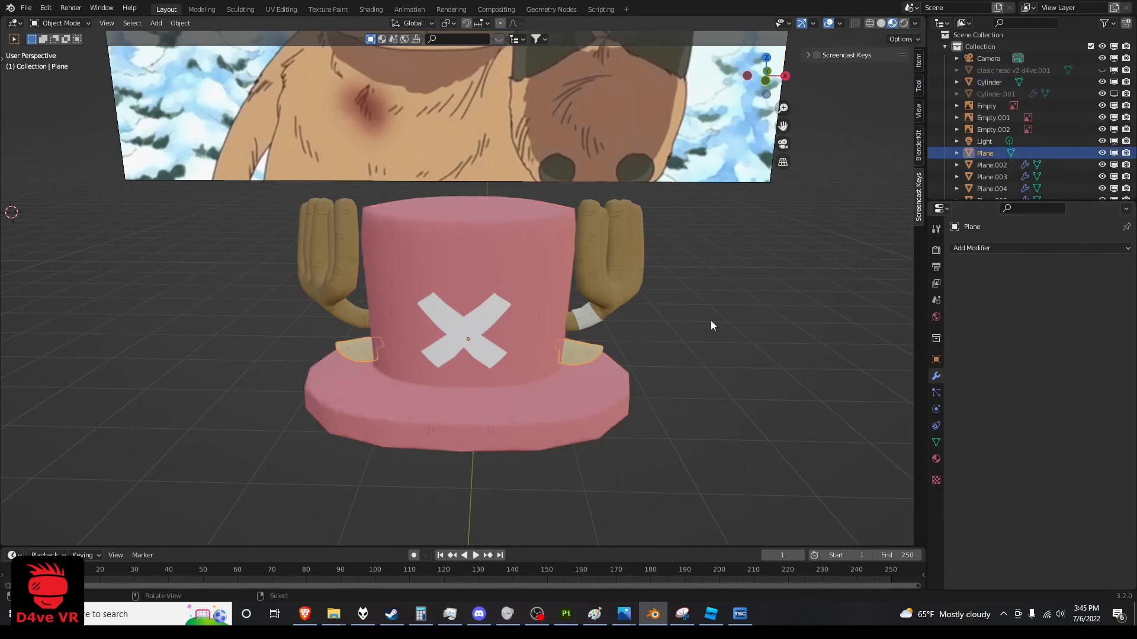
# Remove the Subdivision modifiers from the antler band and the antlers, applying the antlers' Mirror modifier
pyautogui.click(578, 321)
pyautogui.click(1108, 268)
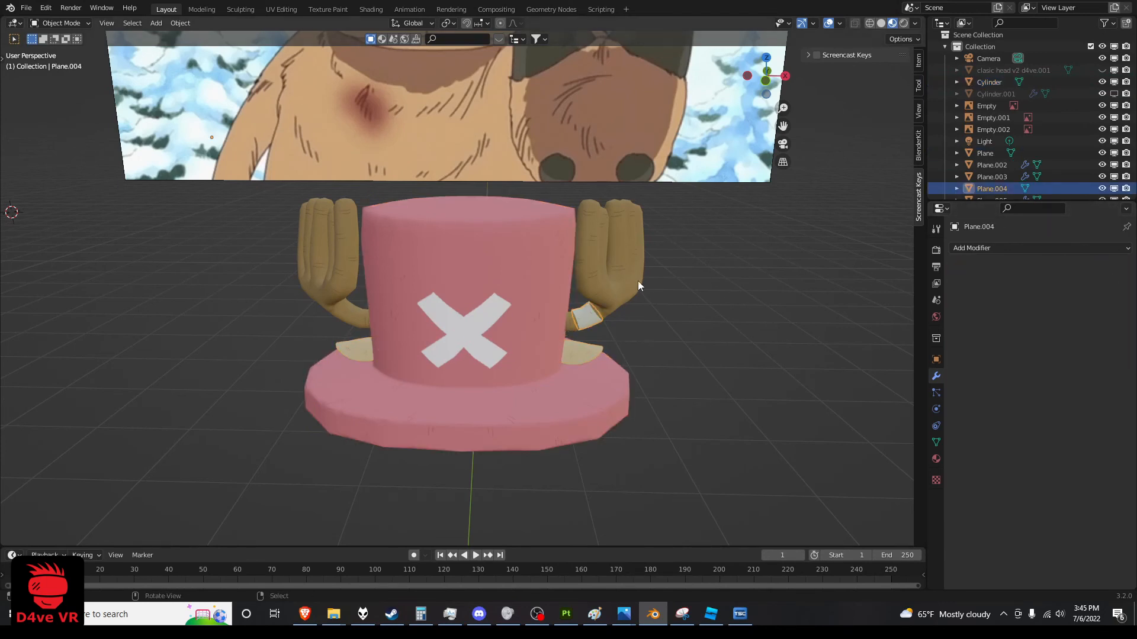
pyautogui.click(640, 284)
pyautogui.click(1096, 362)
pyautogui.click(1060, 373)
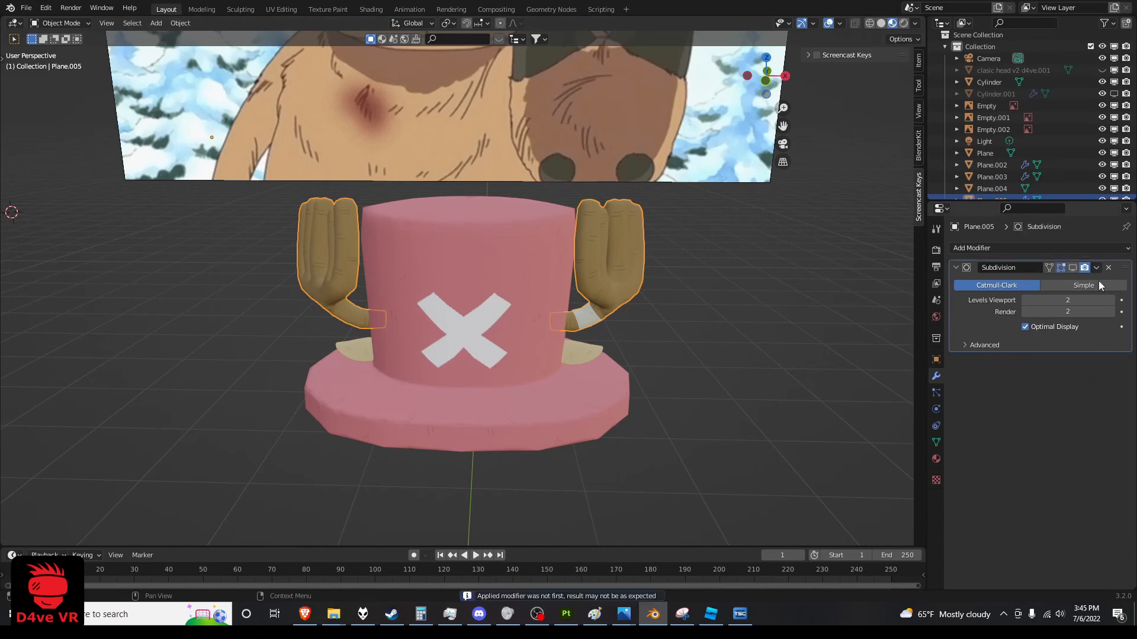
pyautogui.click(1108, 268)
# Join the hat, ears, antlers and antler band into one object and check that it moves as a whole
pyautogui.click(573, 350)
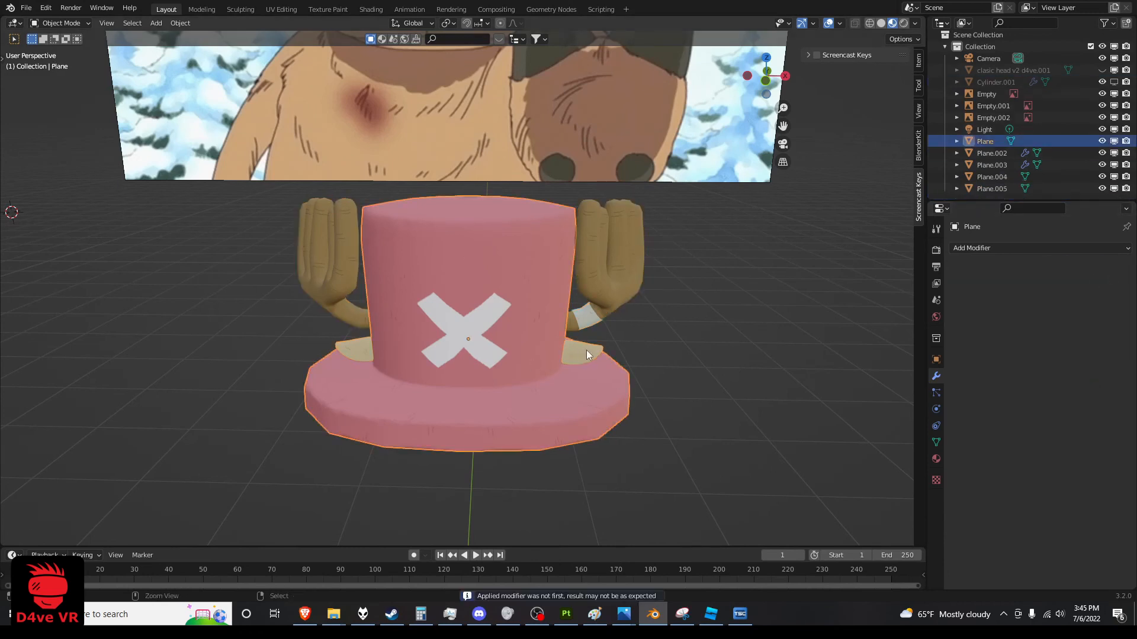
pyautogui.keyDown('shift'); pyautogui.click(605, 302); pyautogui.keyUp('shift')
pyautogui.hotkey('ctrl', 'j')
pyautogui.moveTo(608, 325); pyautogui.dragTo(576, 337, button='middle')
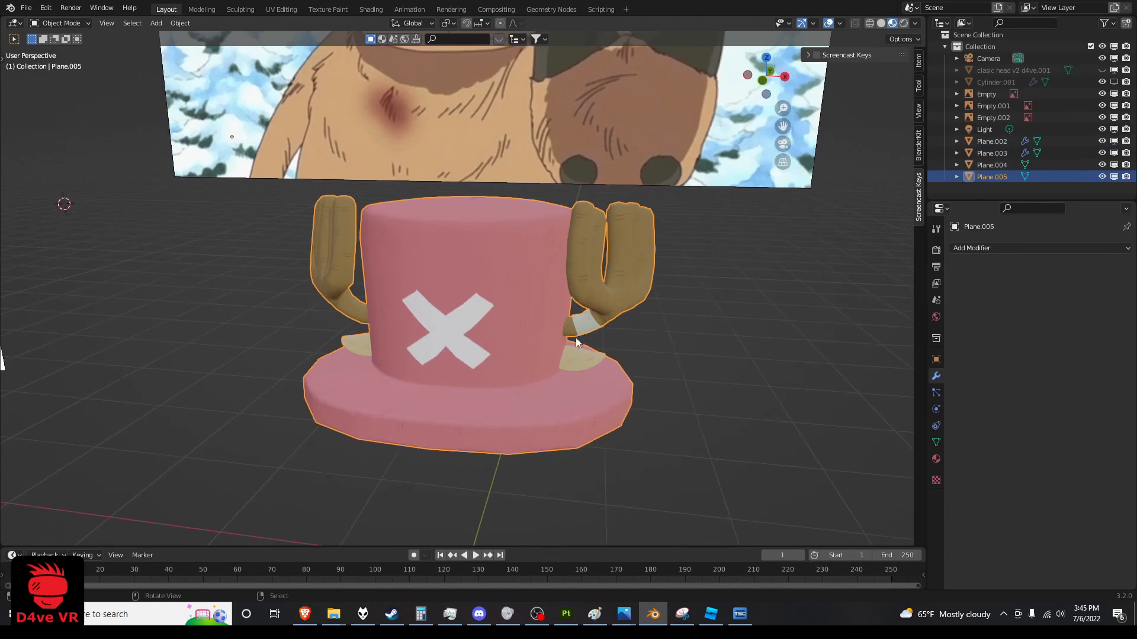
pyautogui.keyDown('shift'); pyautogui.click(584, 325); pyautogui.keyUp('shift')
pyautogui.hotkey('ctrl', 'j')
pyautogui.press('a')
pyautogui.click(549, 339)
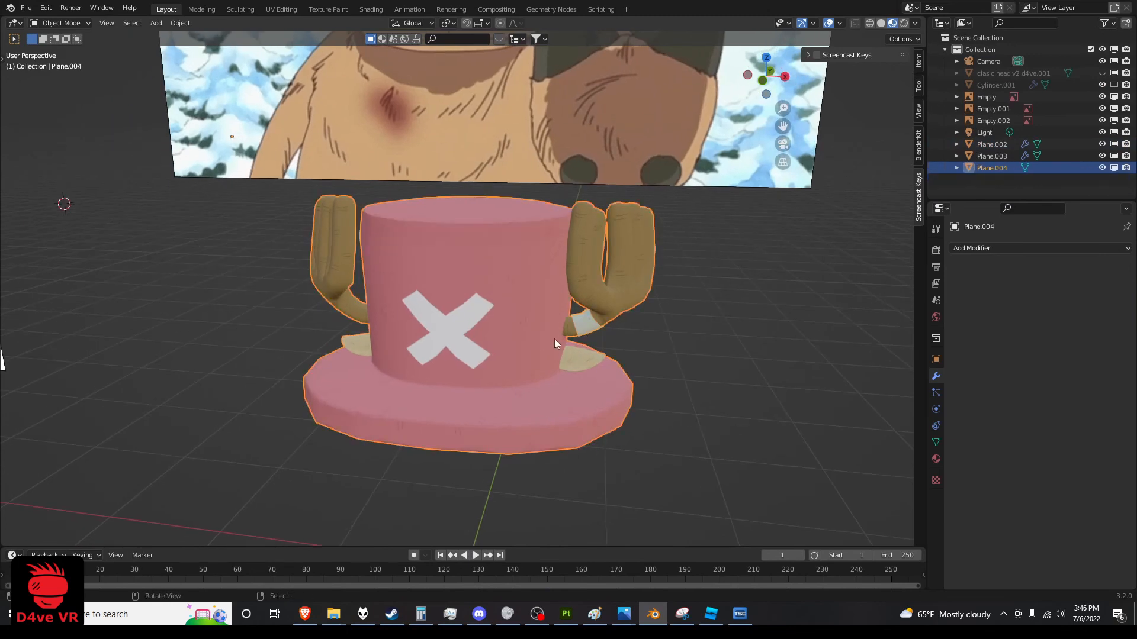
pyautogui.press('g')
pyautogui.rightClick(598, 302)
# Export the joined hat as chopper hat24.fbx to the E:\t folder, limited to selected objects with scale 0.01
pyautogui.moveTo(511, 314); pyautogui.dragTo(536, 313, button='middle')
pyautogui.click(28, 8)
pyautogui.moveTo(67, 180)
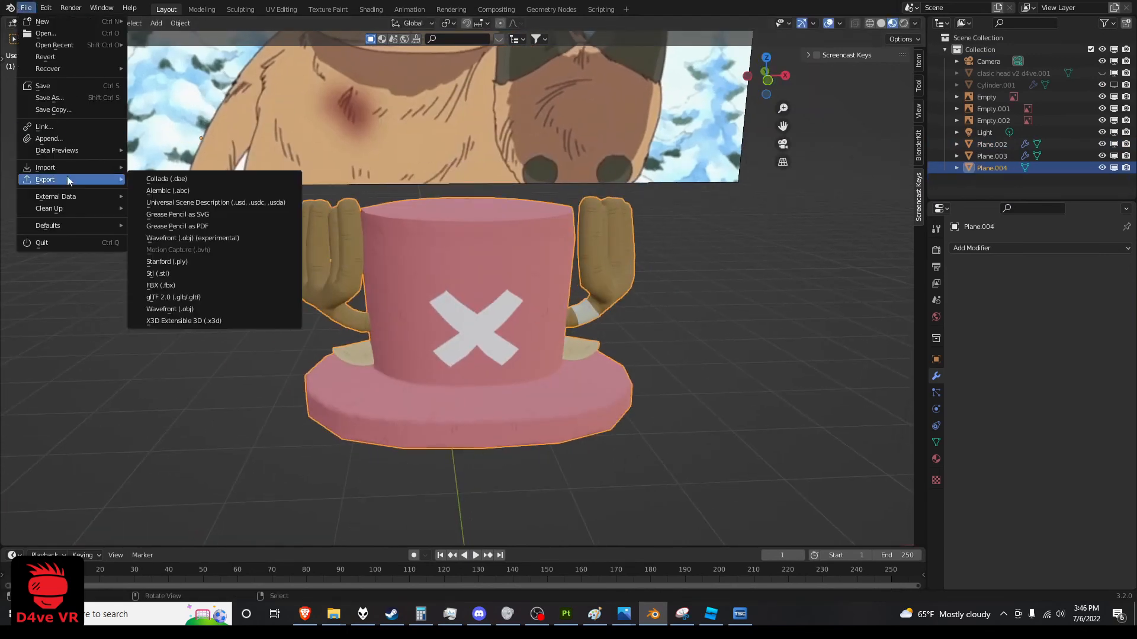
pyautogui.click(172, 286)
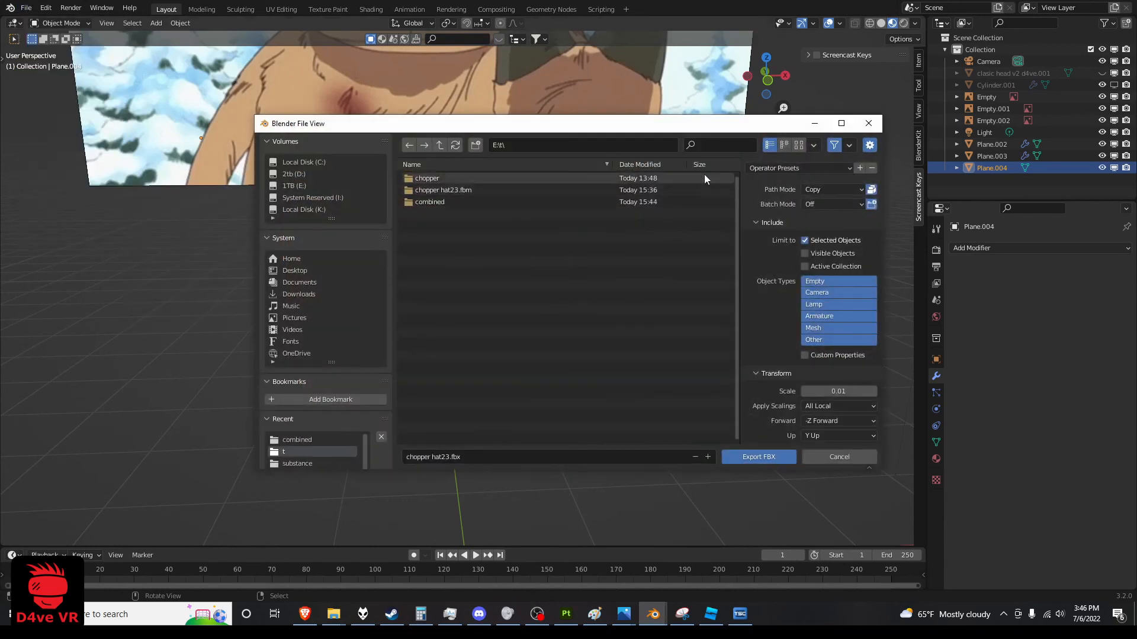
pyautogui.click(745, 456)
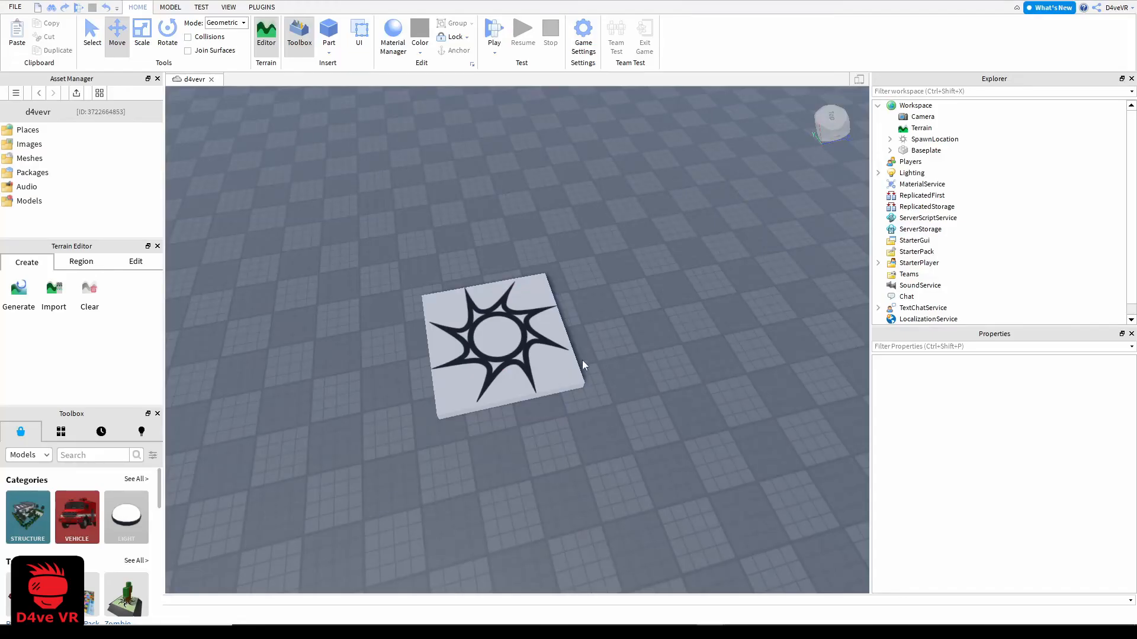
# Switch to Roblox Studio, insert a MeshPart into the Workspace and focus on it
pyautogui.click(562, 358)
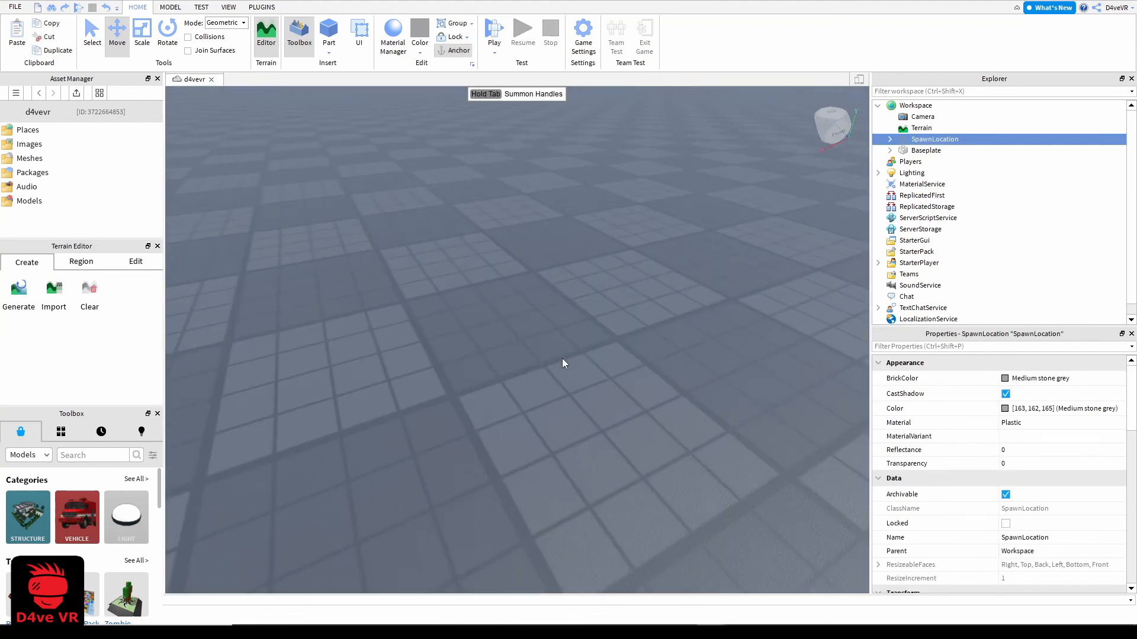
pyautogui.scroll(-3, 563, 364)
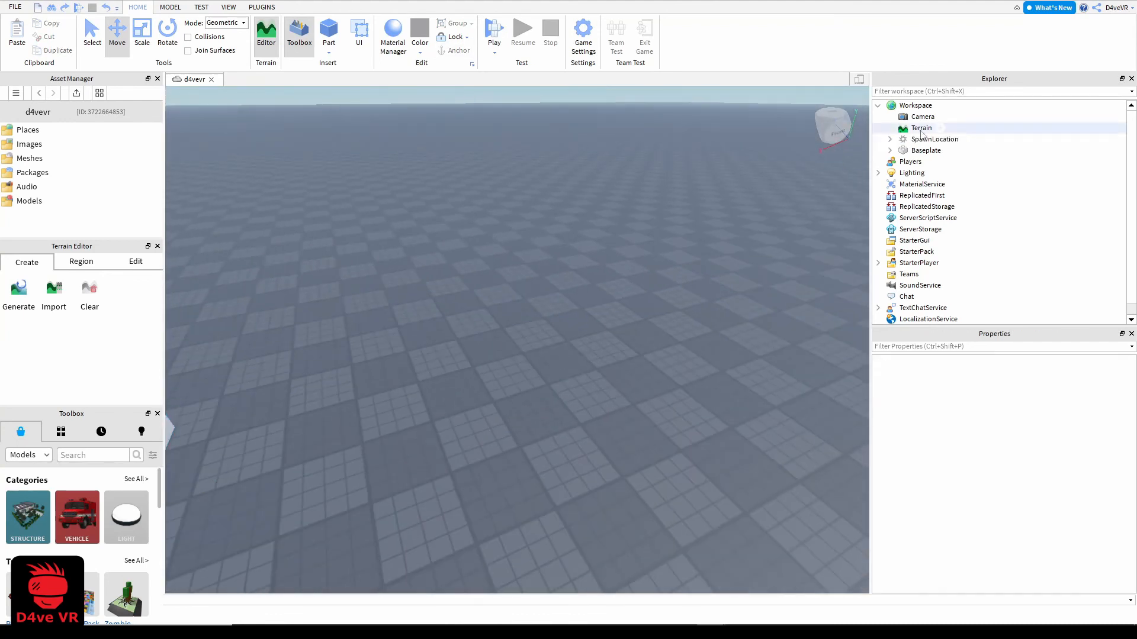
pyautogui.click(941, 105)
pyautogui.click(919, 242)
pyautogui.click(503, 338)
pyautogui.press('f')
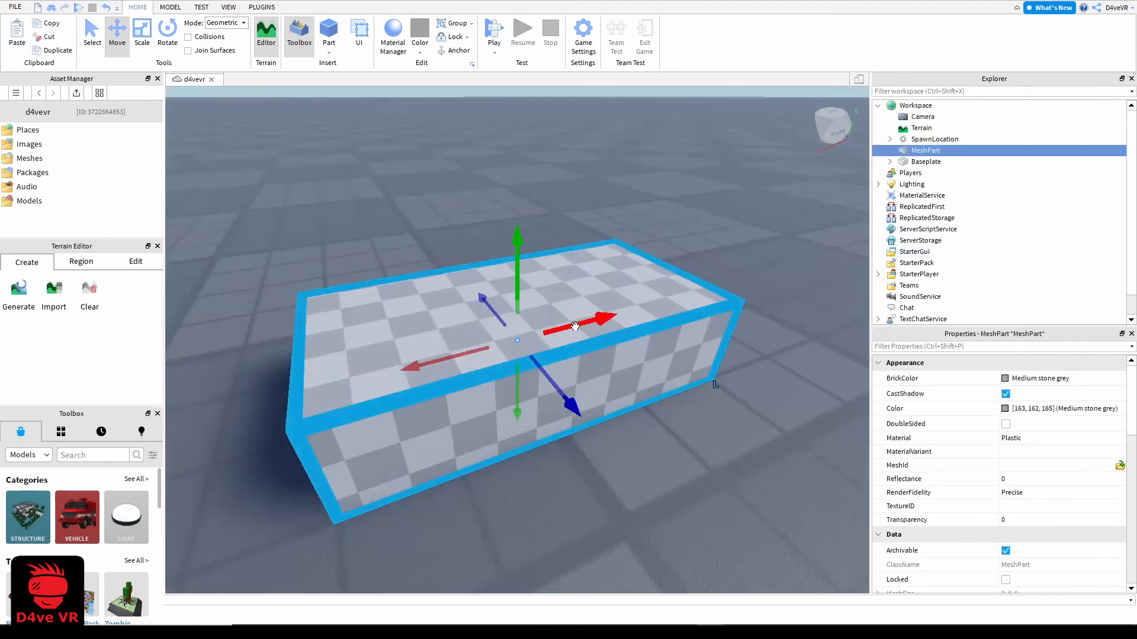
# Load chopper hat24.fbx as the MeshPart's mesh
pyautogui.moveTo(571, 327); pyautogui.dragTo(542, 327, button='right')
pyautogui.click(1119, 466)
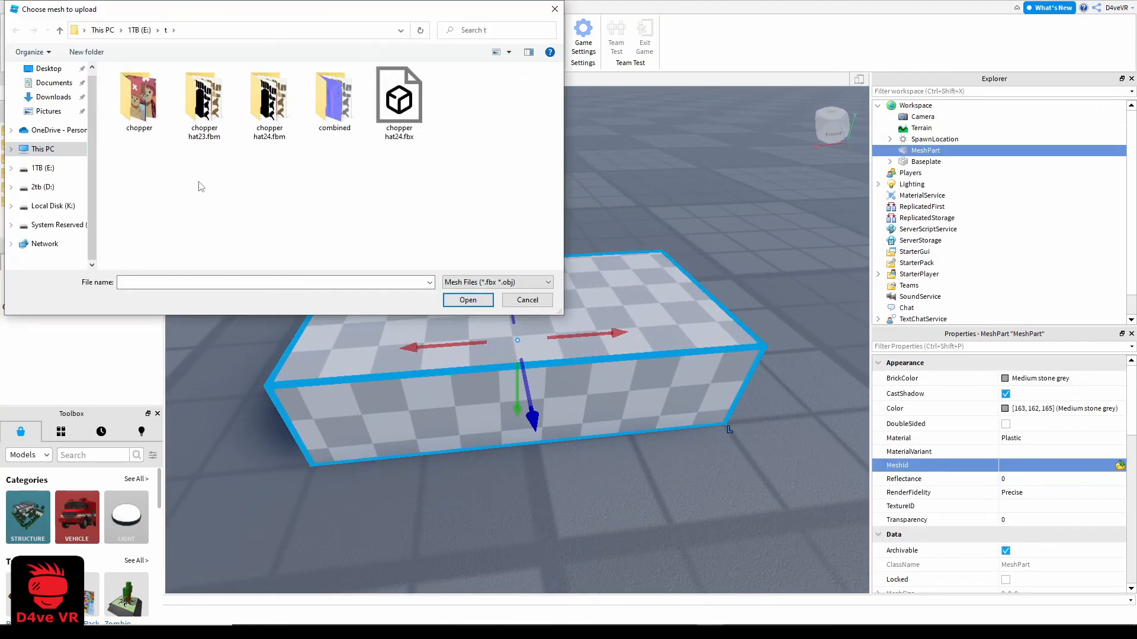
pyautogui.doubleClick(415, 106)
pyautogui.click(642, 318)
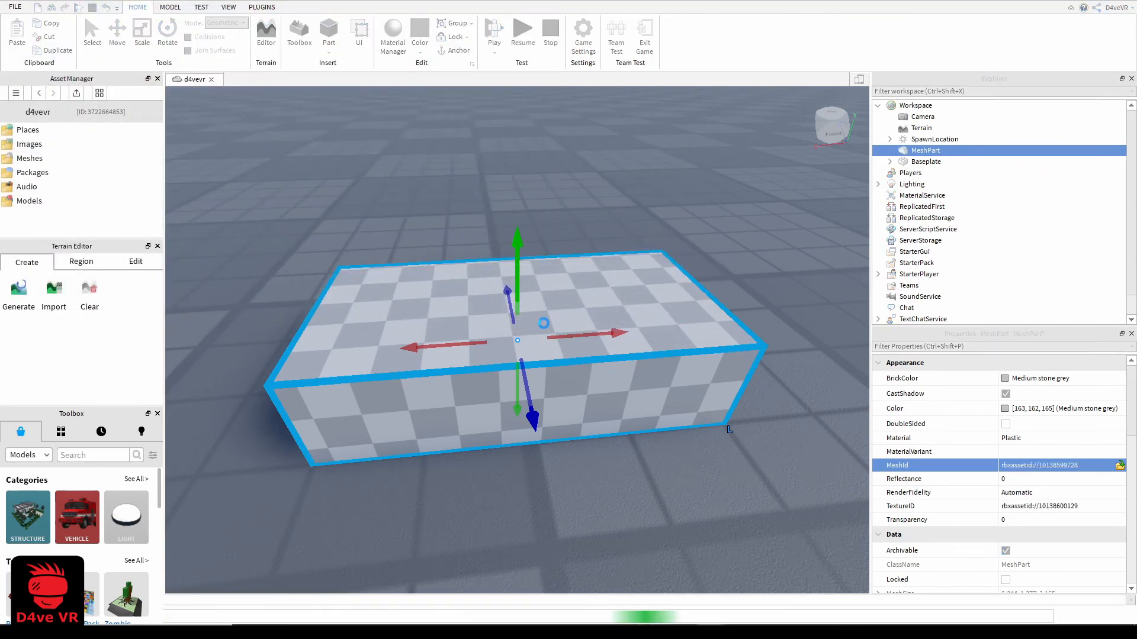
# Raise the hat mesh above the baseplate, focus on it and switch to the Select tool
pyautogui.moveTo(517, 257); pyautogui.dragTo(521, 69)
pyautogui.moveTo(603, 388); pyautogui.dragTo(598, 379, button='right')
pyautogui.press('f')
pyautogui.scroll(3, 597, 381)
pyautogui.scroll(-3, 598, 382)
pyautogui.click(775, 351)
pyautogui.click(562, 325)
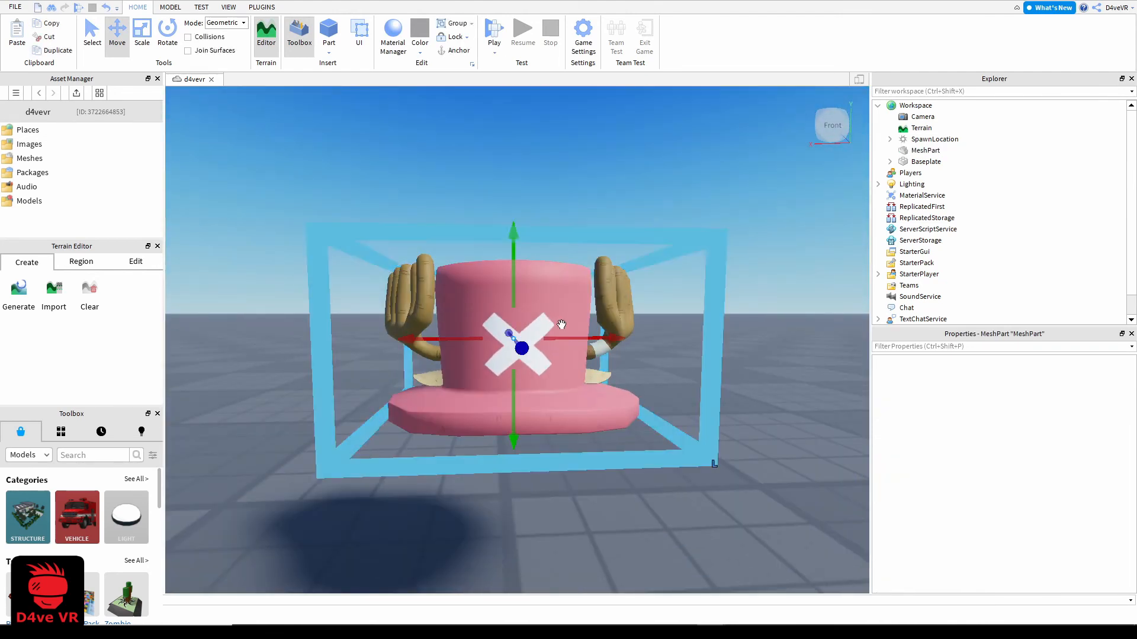
pyautogui.click(561, 325)
pyautogui.click(92, 31)
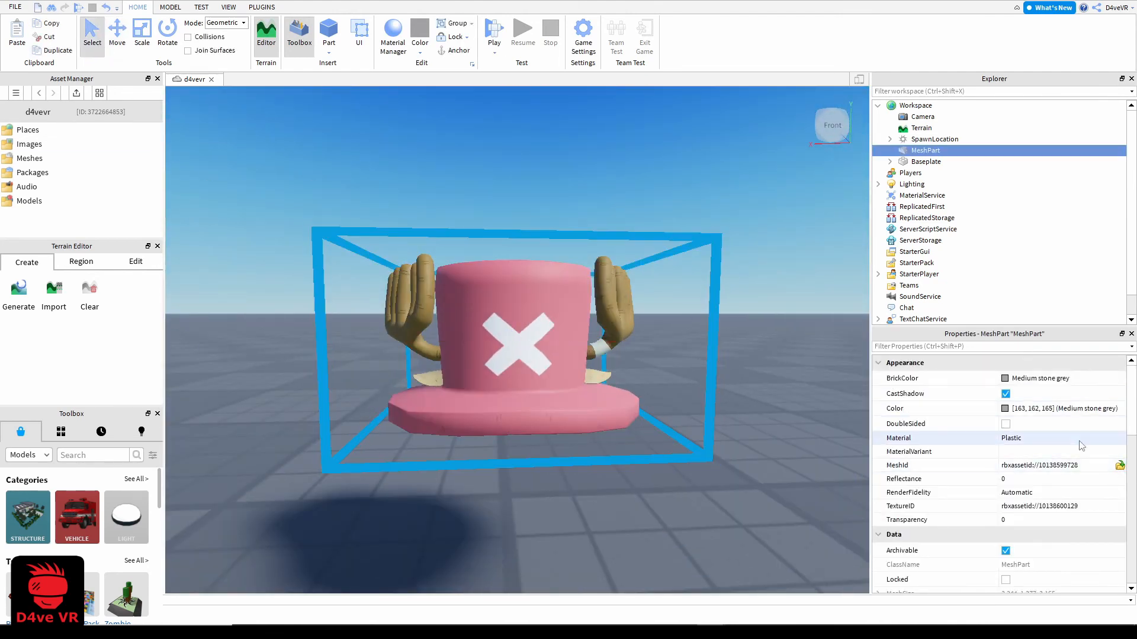
# Add a SurfaceAppearance object to the hat's MeshPart
pyautogui.click(950, 150)
pyautogui.scroll(-1, 924, 329)
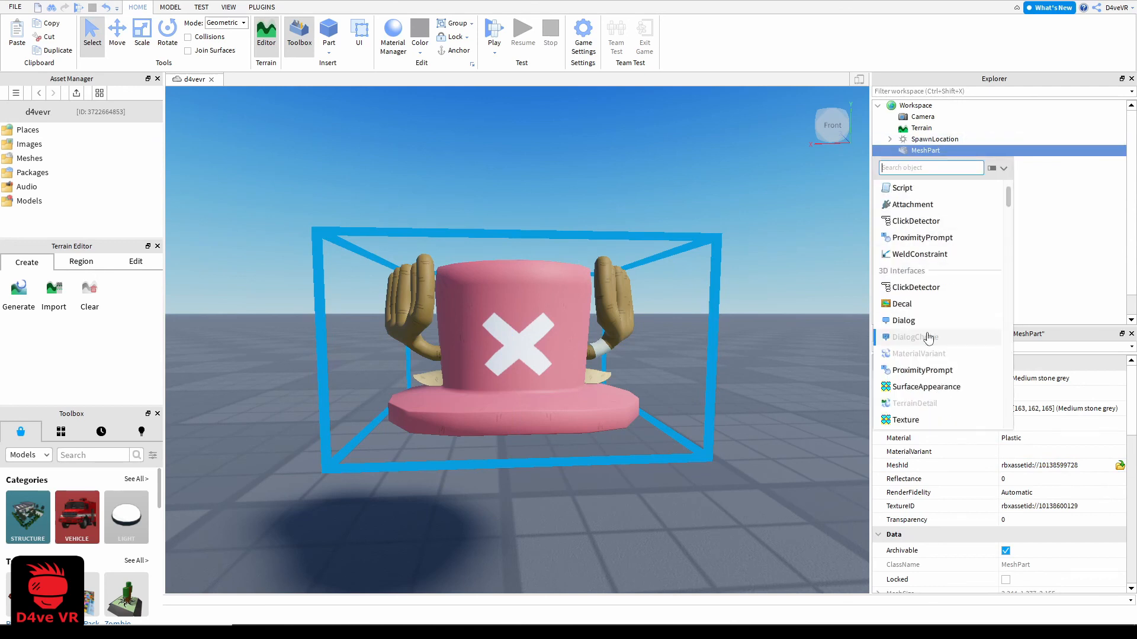
pyautogui.click(941, 389)
# Upload Mesh_Base_Color.PNG from the combined folder as the SurfaceAppearance's ColorMap
pyautogui.click(1042, 392)
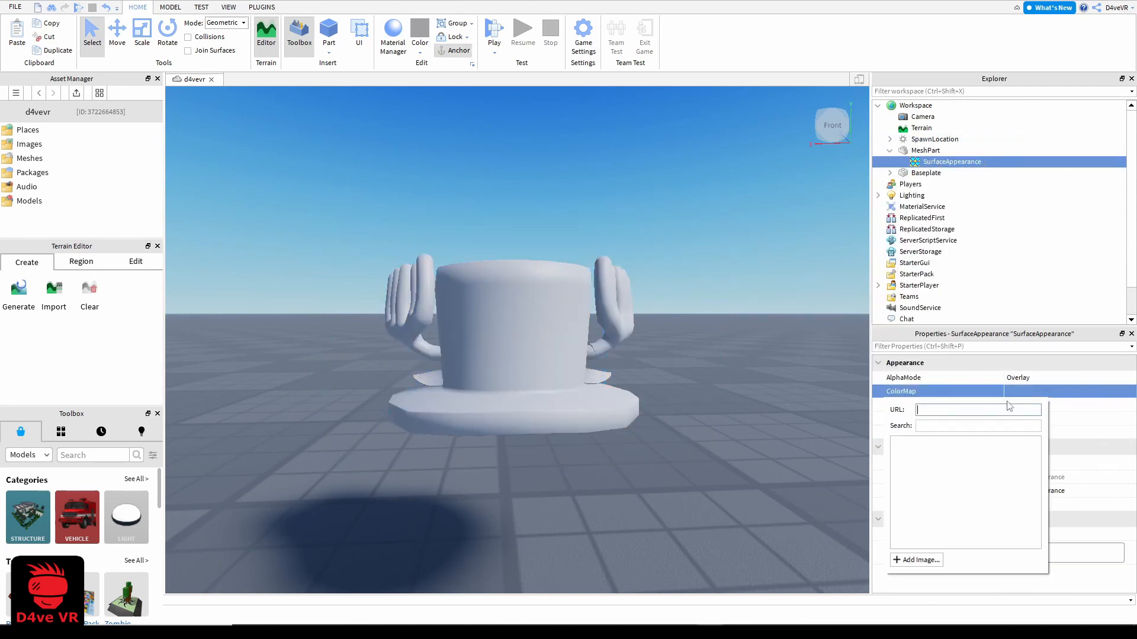
pyautogui.click(897, 560)
pyautogui.click(528, 283)
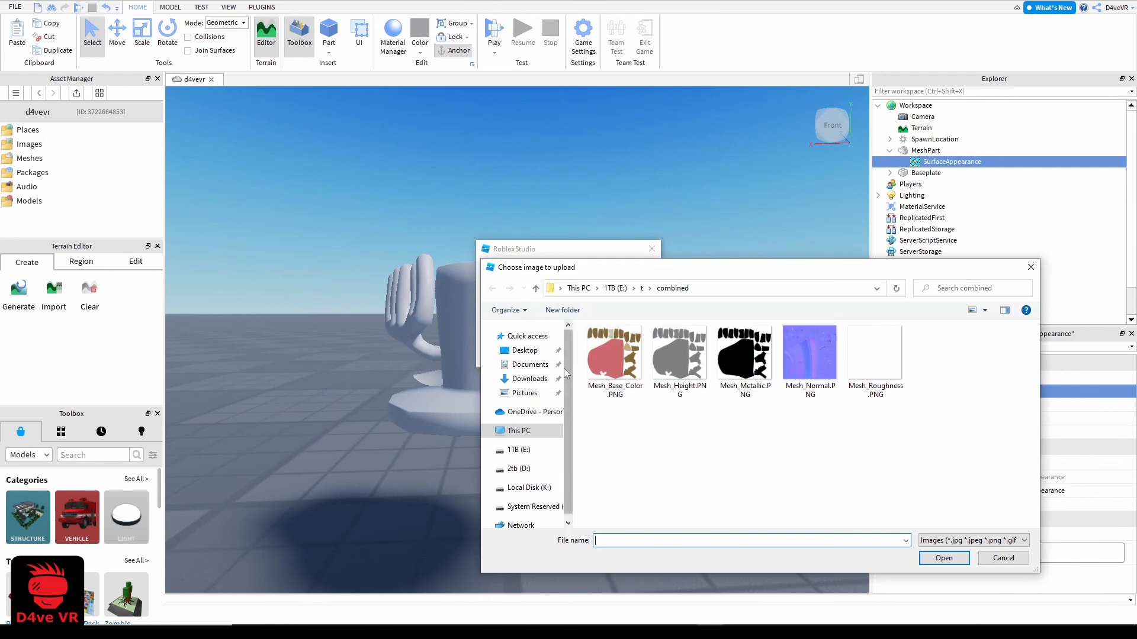
pyautogui.doubleClick(621, 368)
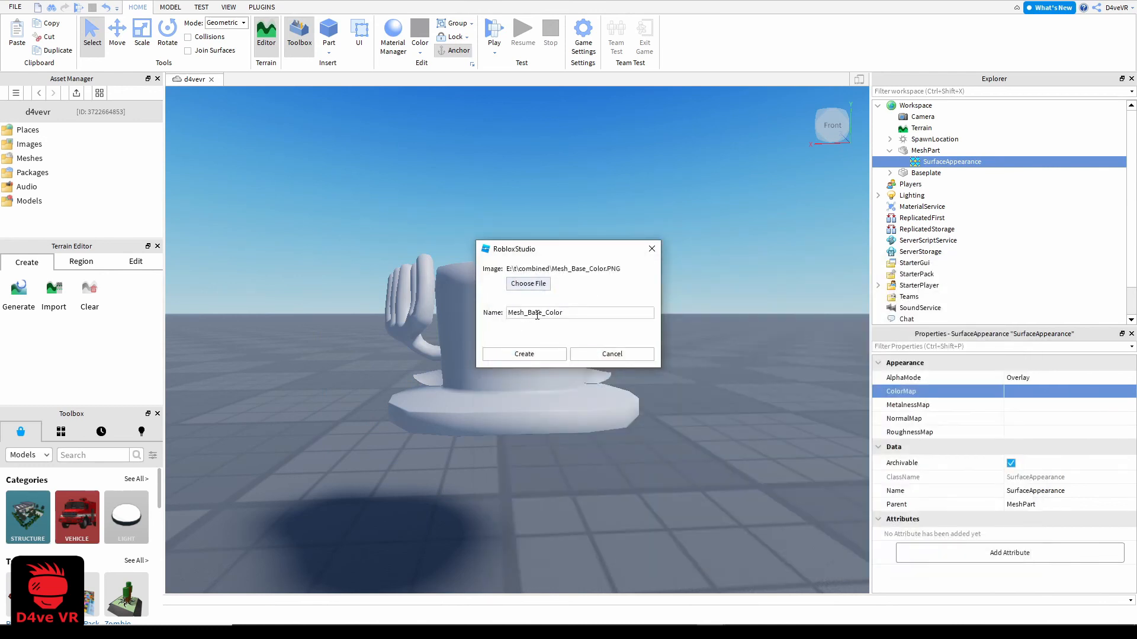
pyautogui.click(545, 357)
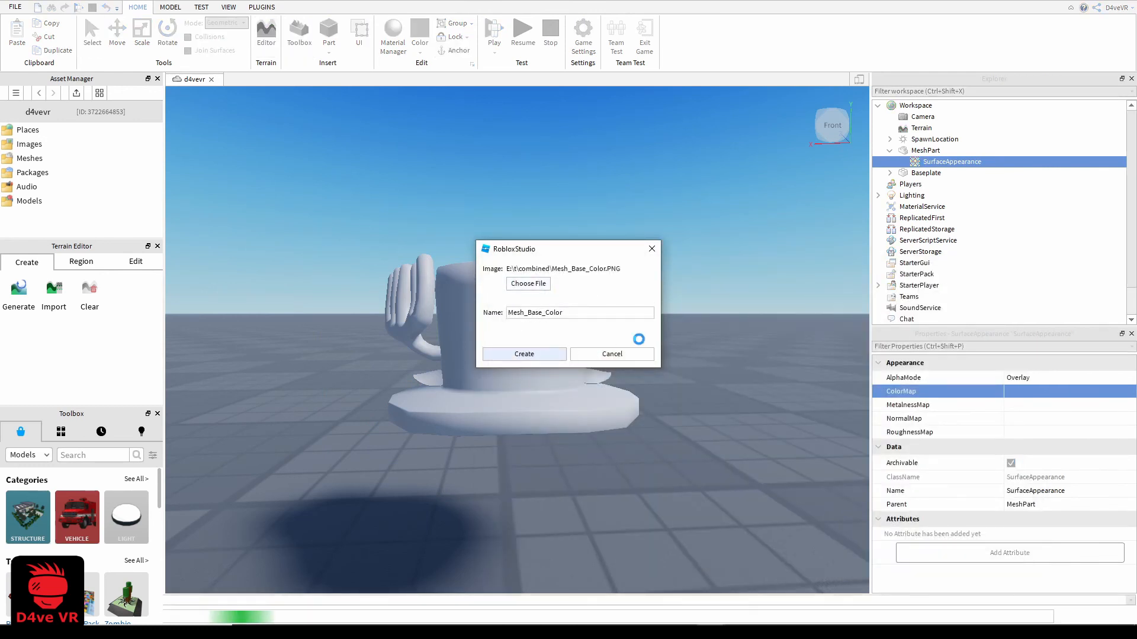
# Upload Mesh_Metallic.PNG from the combined folder as the SurfaceAppearance's MetalnessMap
pyautogui.click(1066, 405)
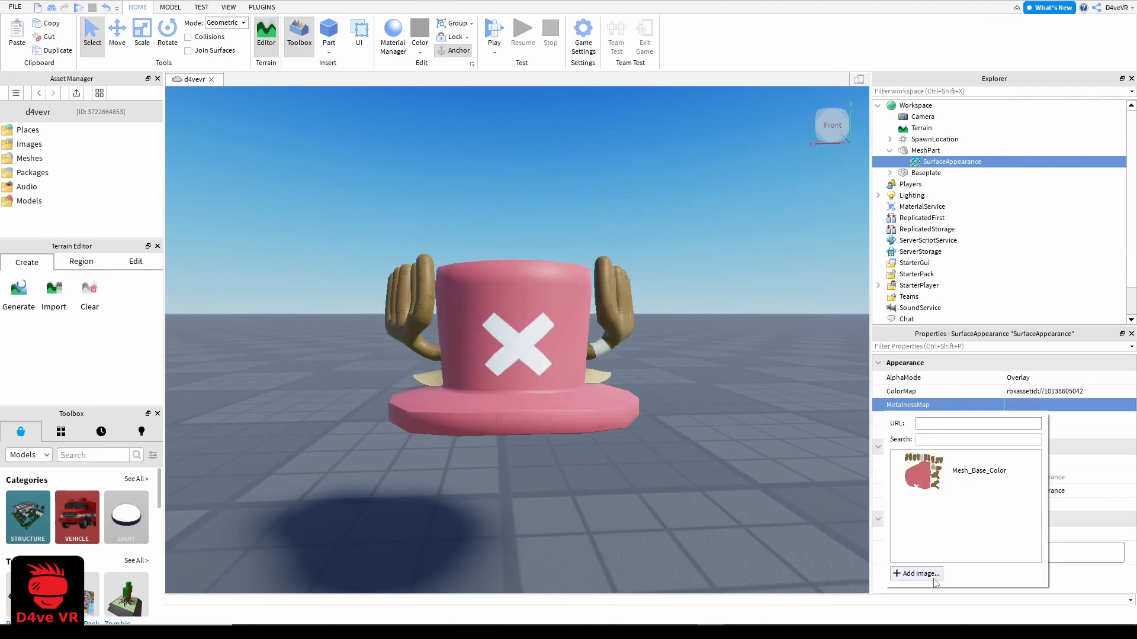
pyautogui.click(918, 573)
pyautogui.click(528, 284)
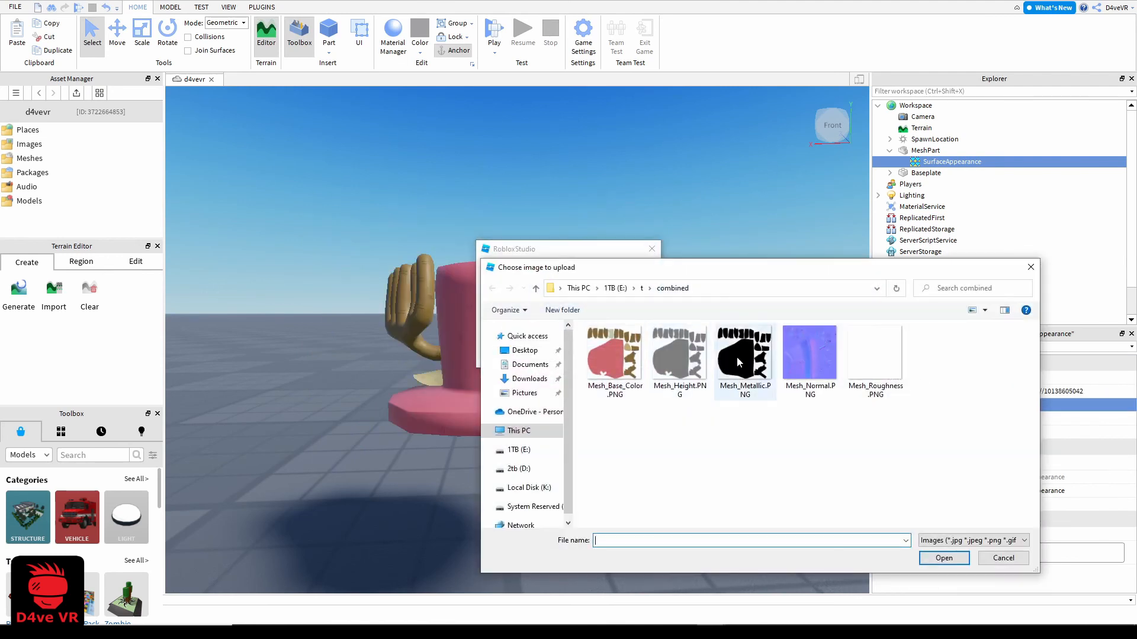
pyautogui.doubleClick(680, 362)
pyautogui.click(554, 354)
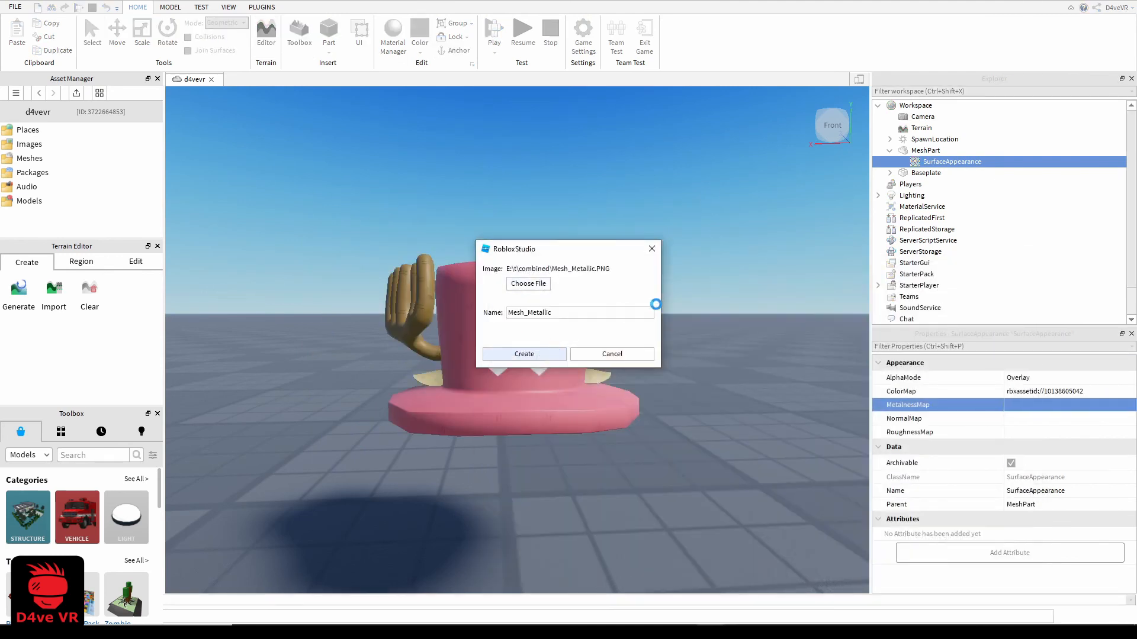
# Upload Mesh_Normal.PNG from the combined folder as the SurfaceAppearance's NormalMap
pyautogui.click(1026, 419)
pyautogui.click(918, 586)
pyautogui.click(528, 284)
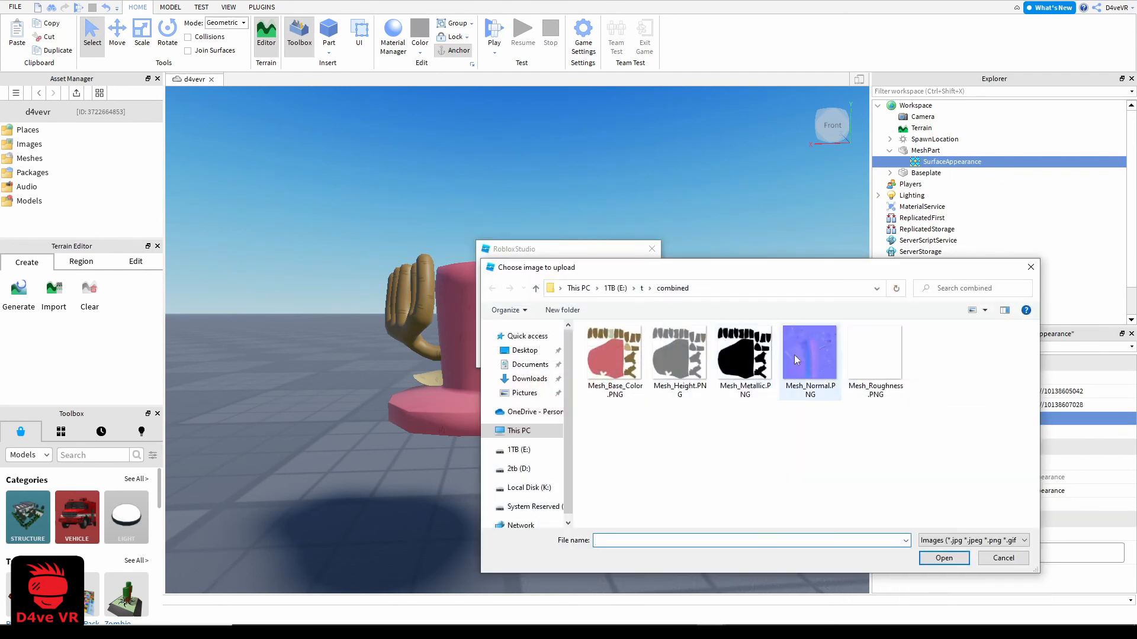
pyautogui.doubleClick(794, 354)
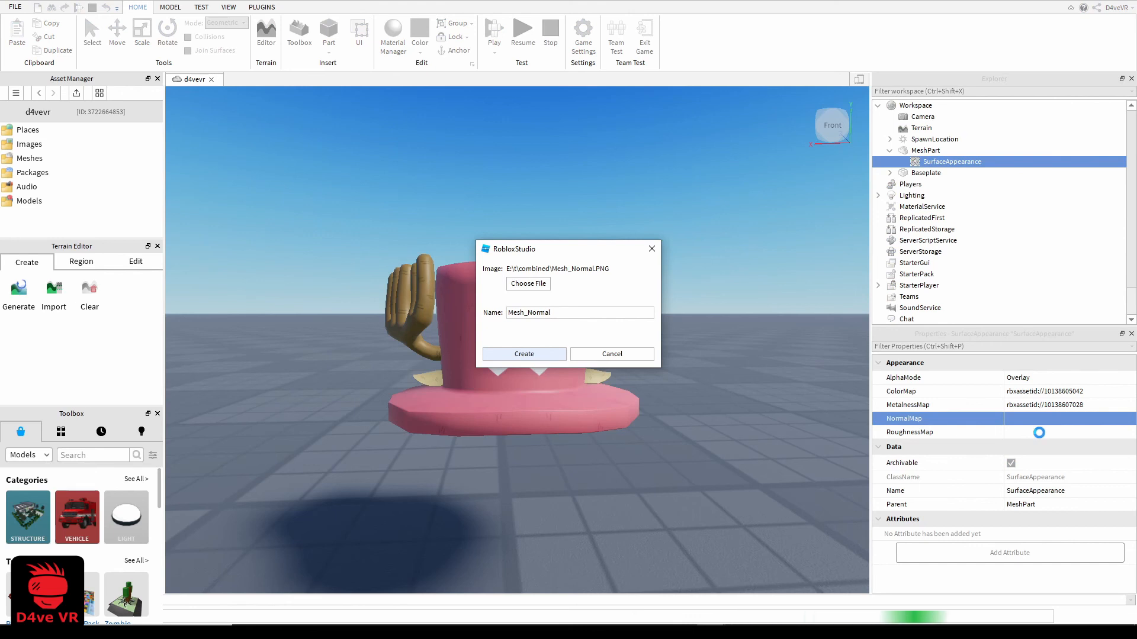
# Upload Mesh_Roughness.PNG from the combined folder as the SurfaceAppearance's RoughnessMap
pyautogui.click(1042, 439)
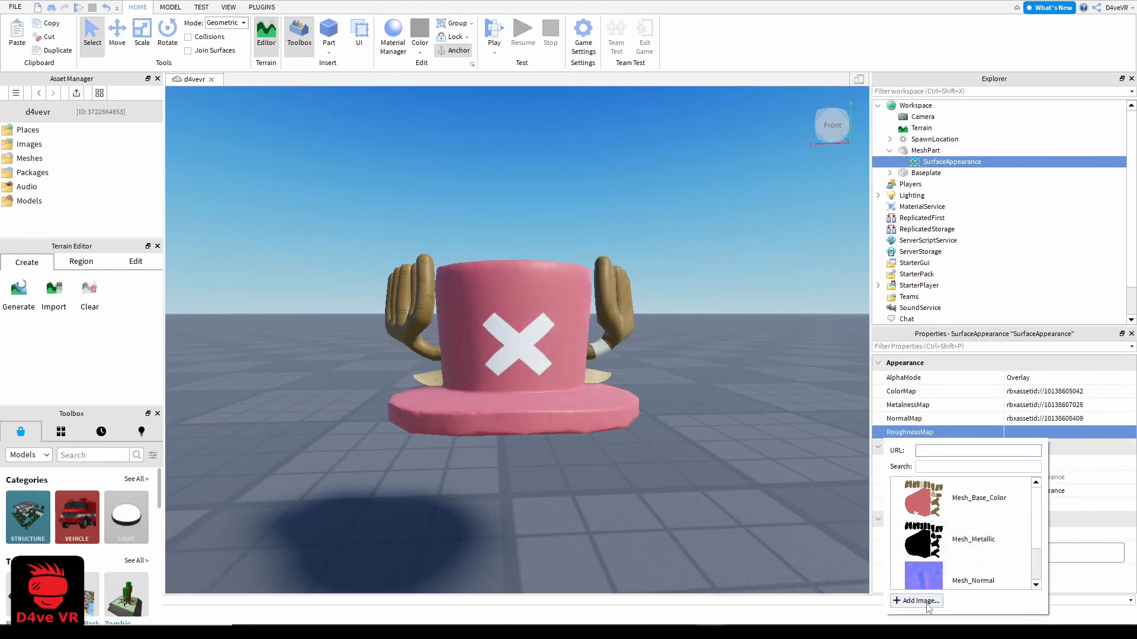
pyautogui.click(909, 598)
pyautogui.click(521, 285)
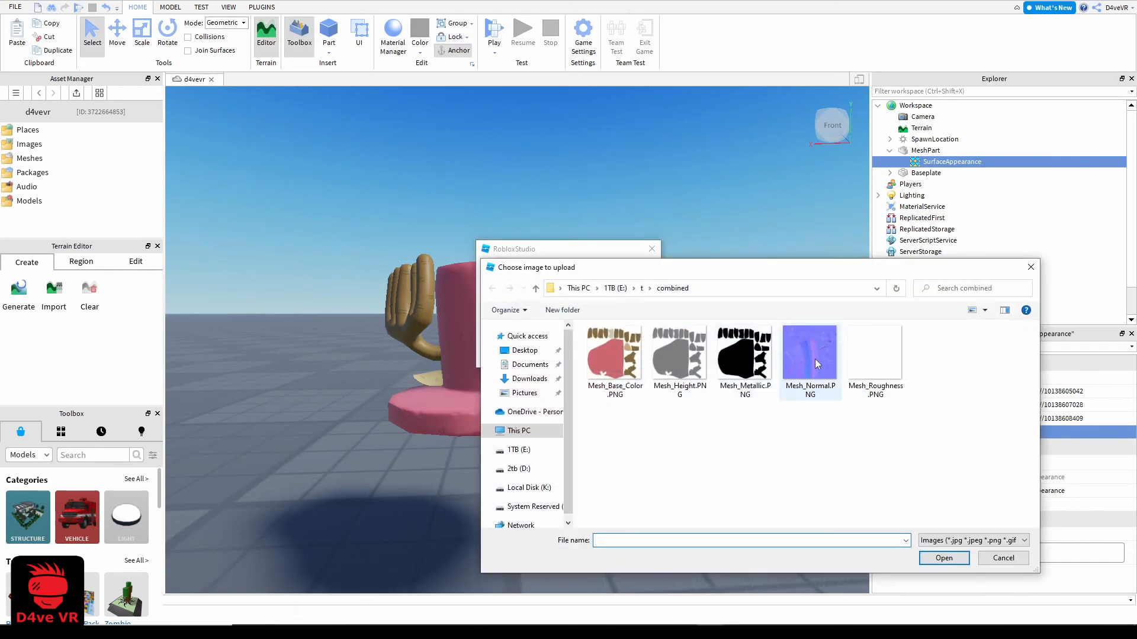
pyautogui.doubleClick(855, 356)
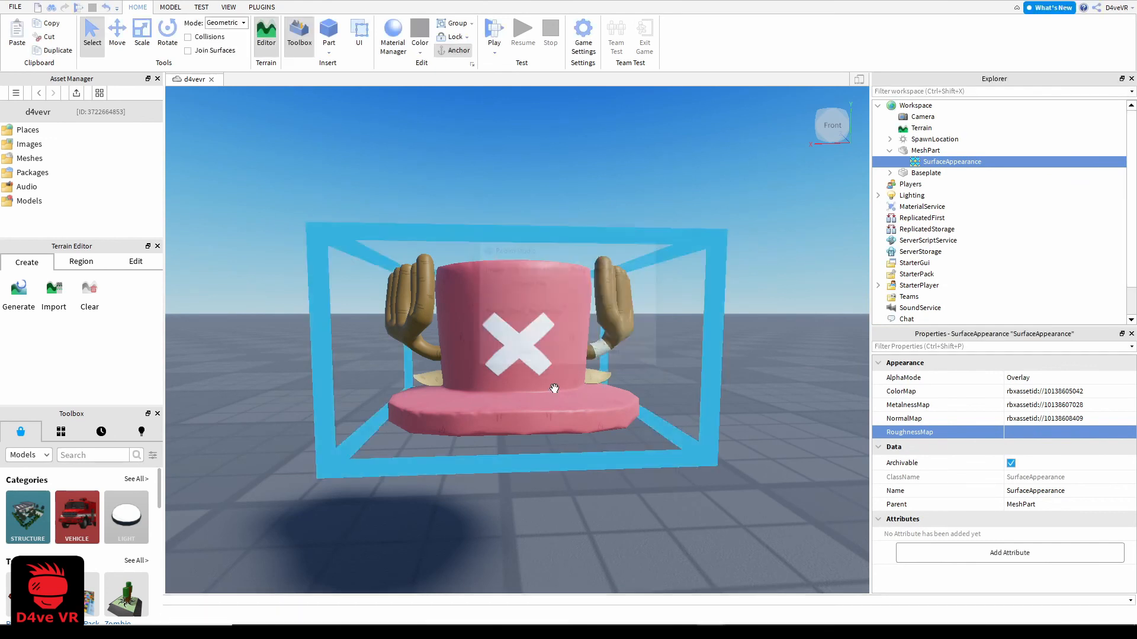
# Examine the textured hat's crown, brim, ears and antlers from several angles
pyautogui.press('a')
pyautogui.moveTo(663, 337); pyautogui.dragTo(656, 343, button='right')
pyautogui.press('d')
pyautogui.press('a')
pyautogui.press('d')
pyautogui.press('a')
pyautogui.moveTo(717, 306); pyautogui.dragTo(718, 306, button='right')
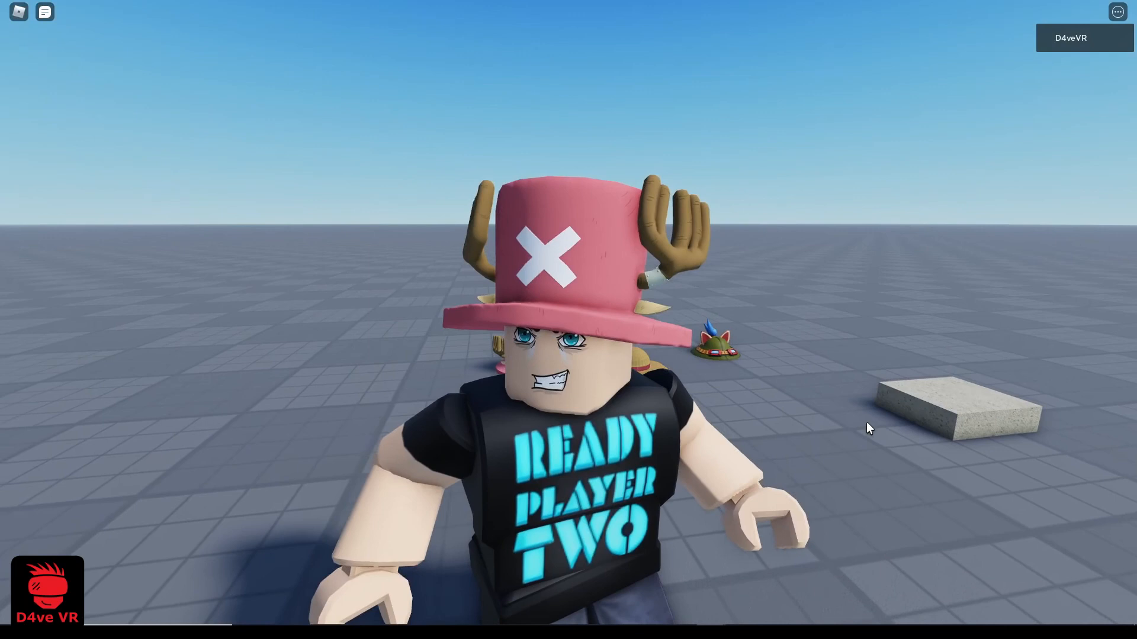
pyautogui.moveTo(867, 422); pyautogui.dragTo(868, 429, button='right')
pyautogui.moveTo(915, 398); pyautogui.dragTo(915, 396, button='right')
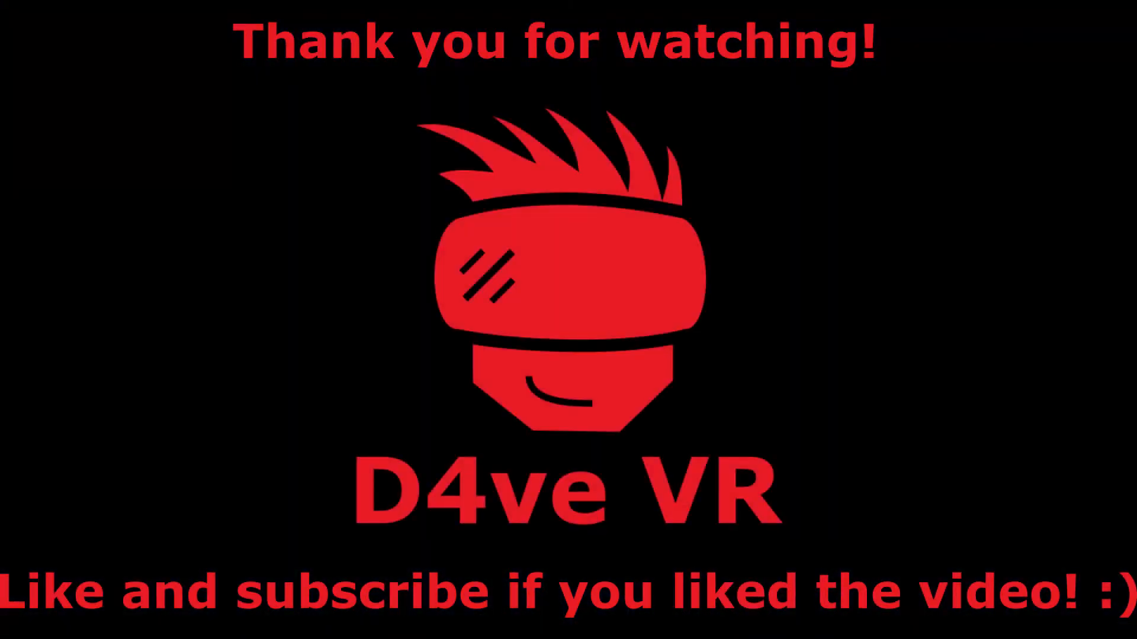